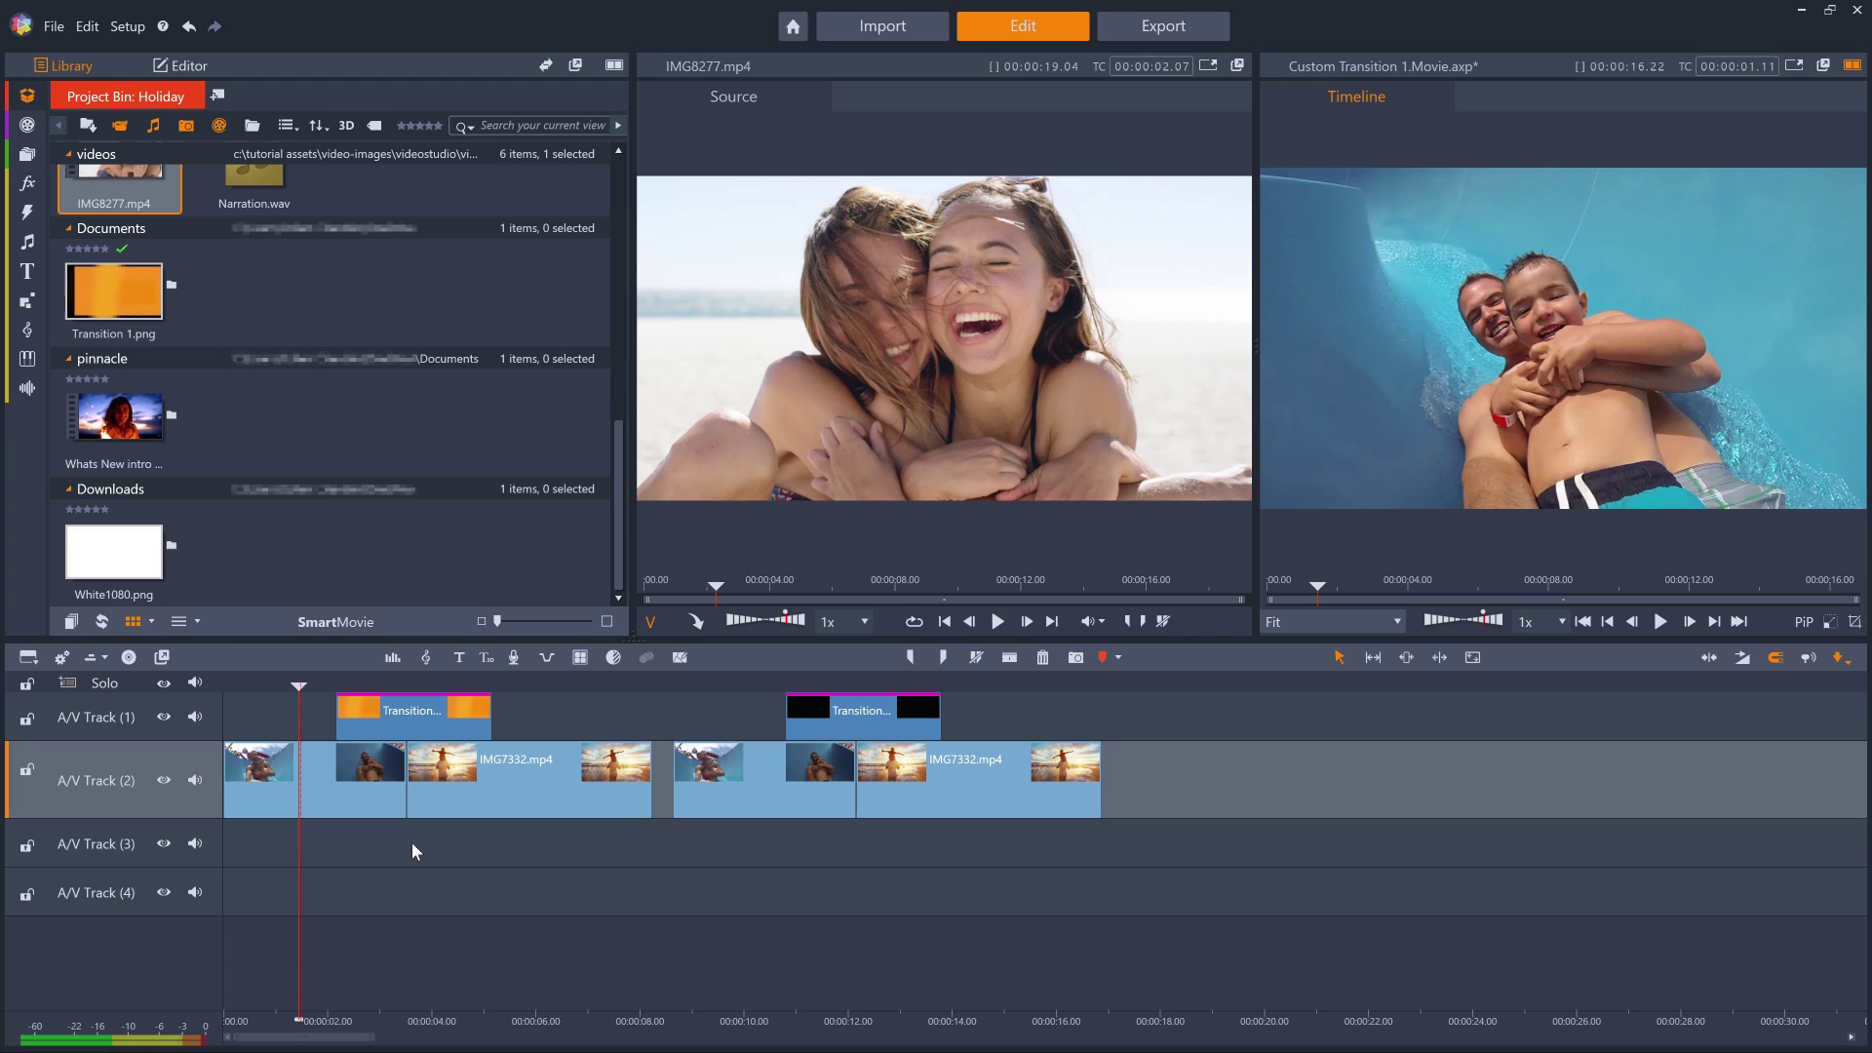
Preview White1080.png and Transition 1.png, and confirm the timeline is HD 1920x1080
click(130, 553)
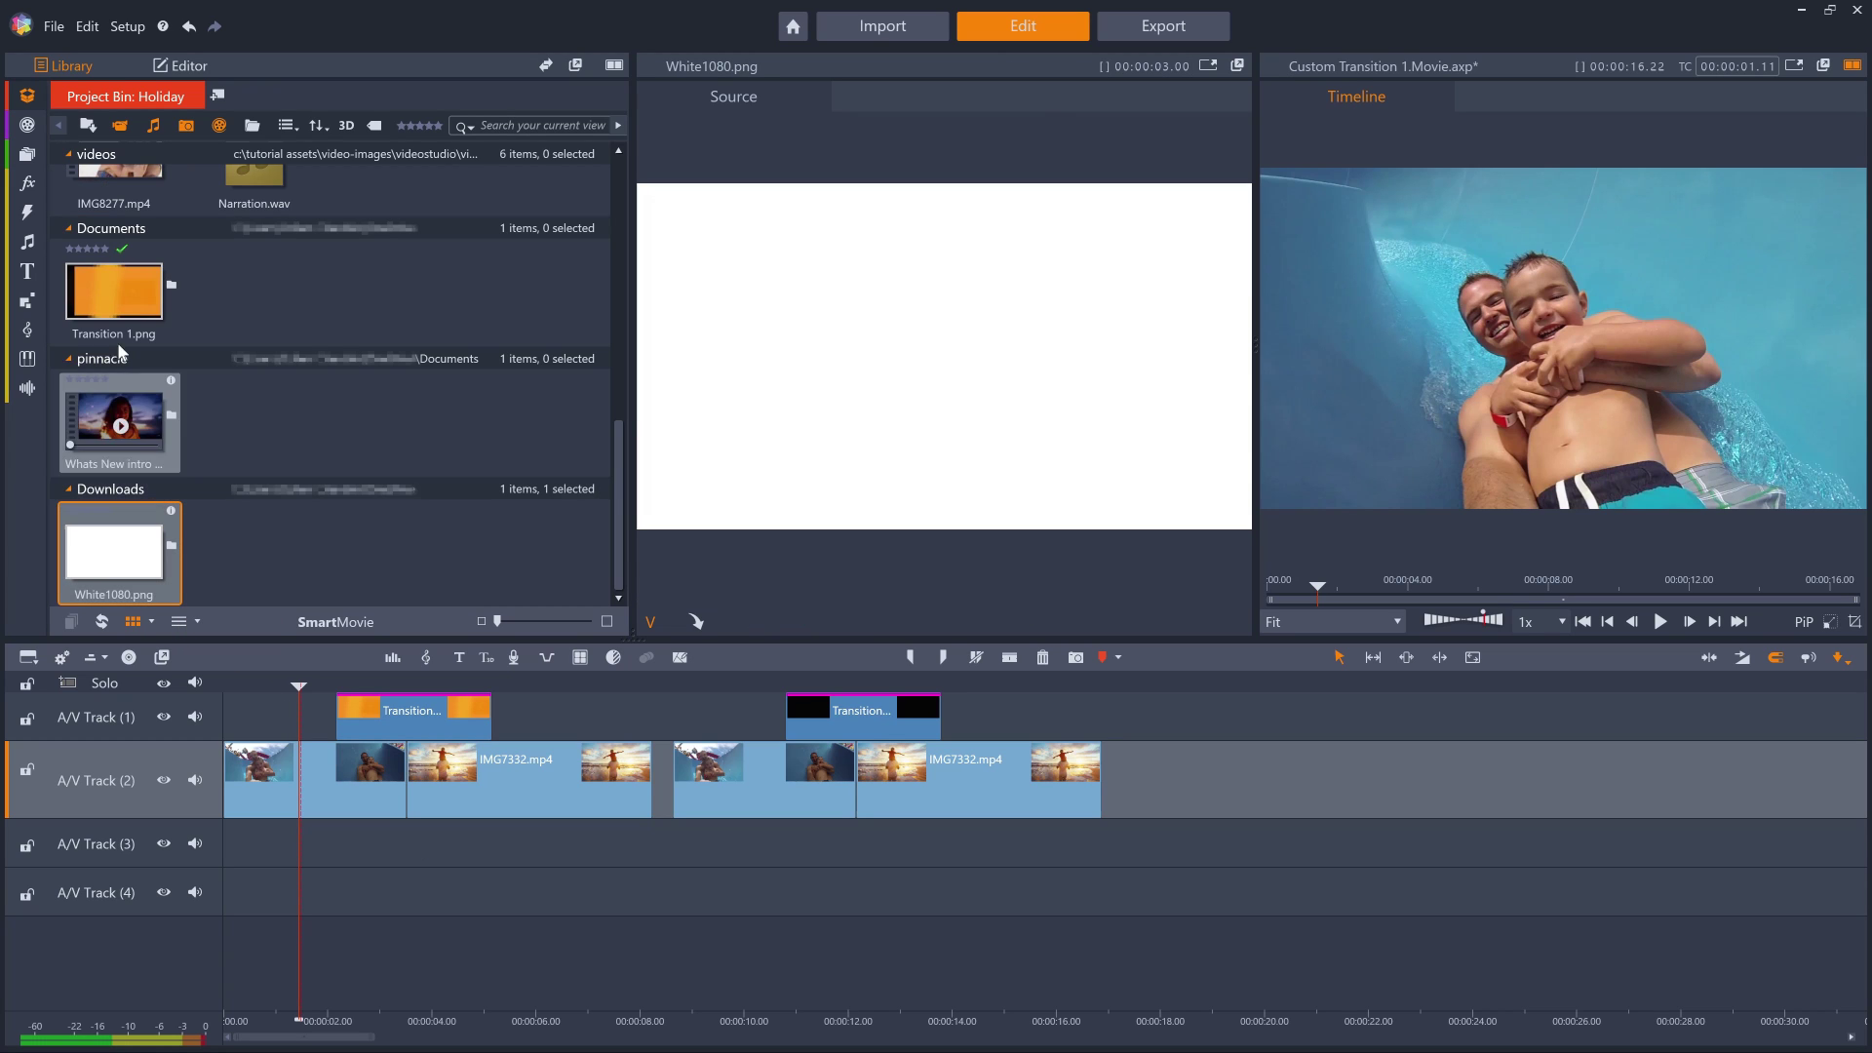
click(125, 286)
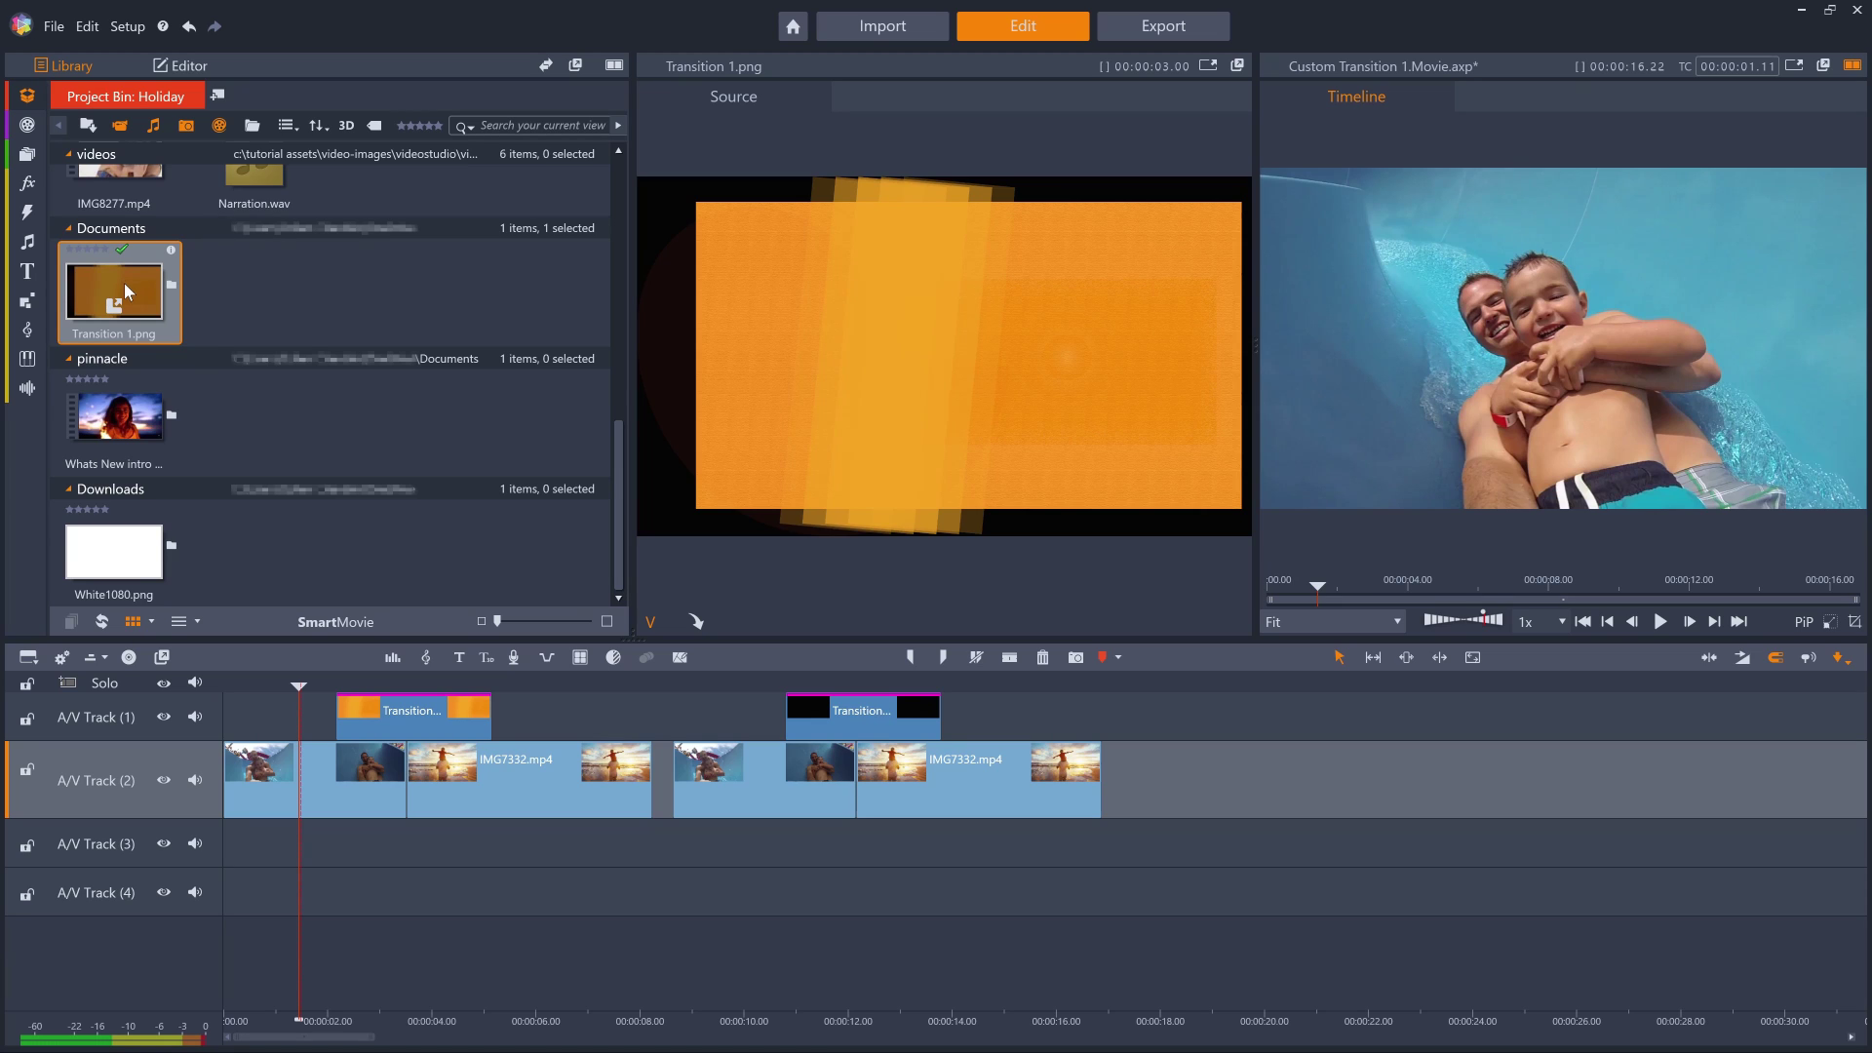
click(69, 658)
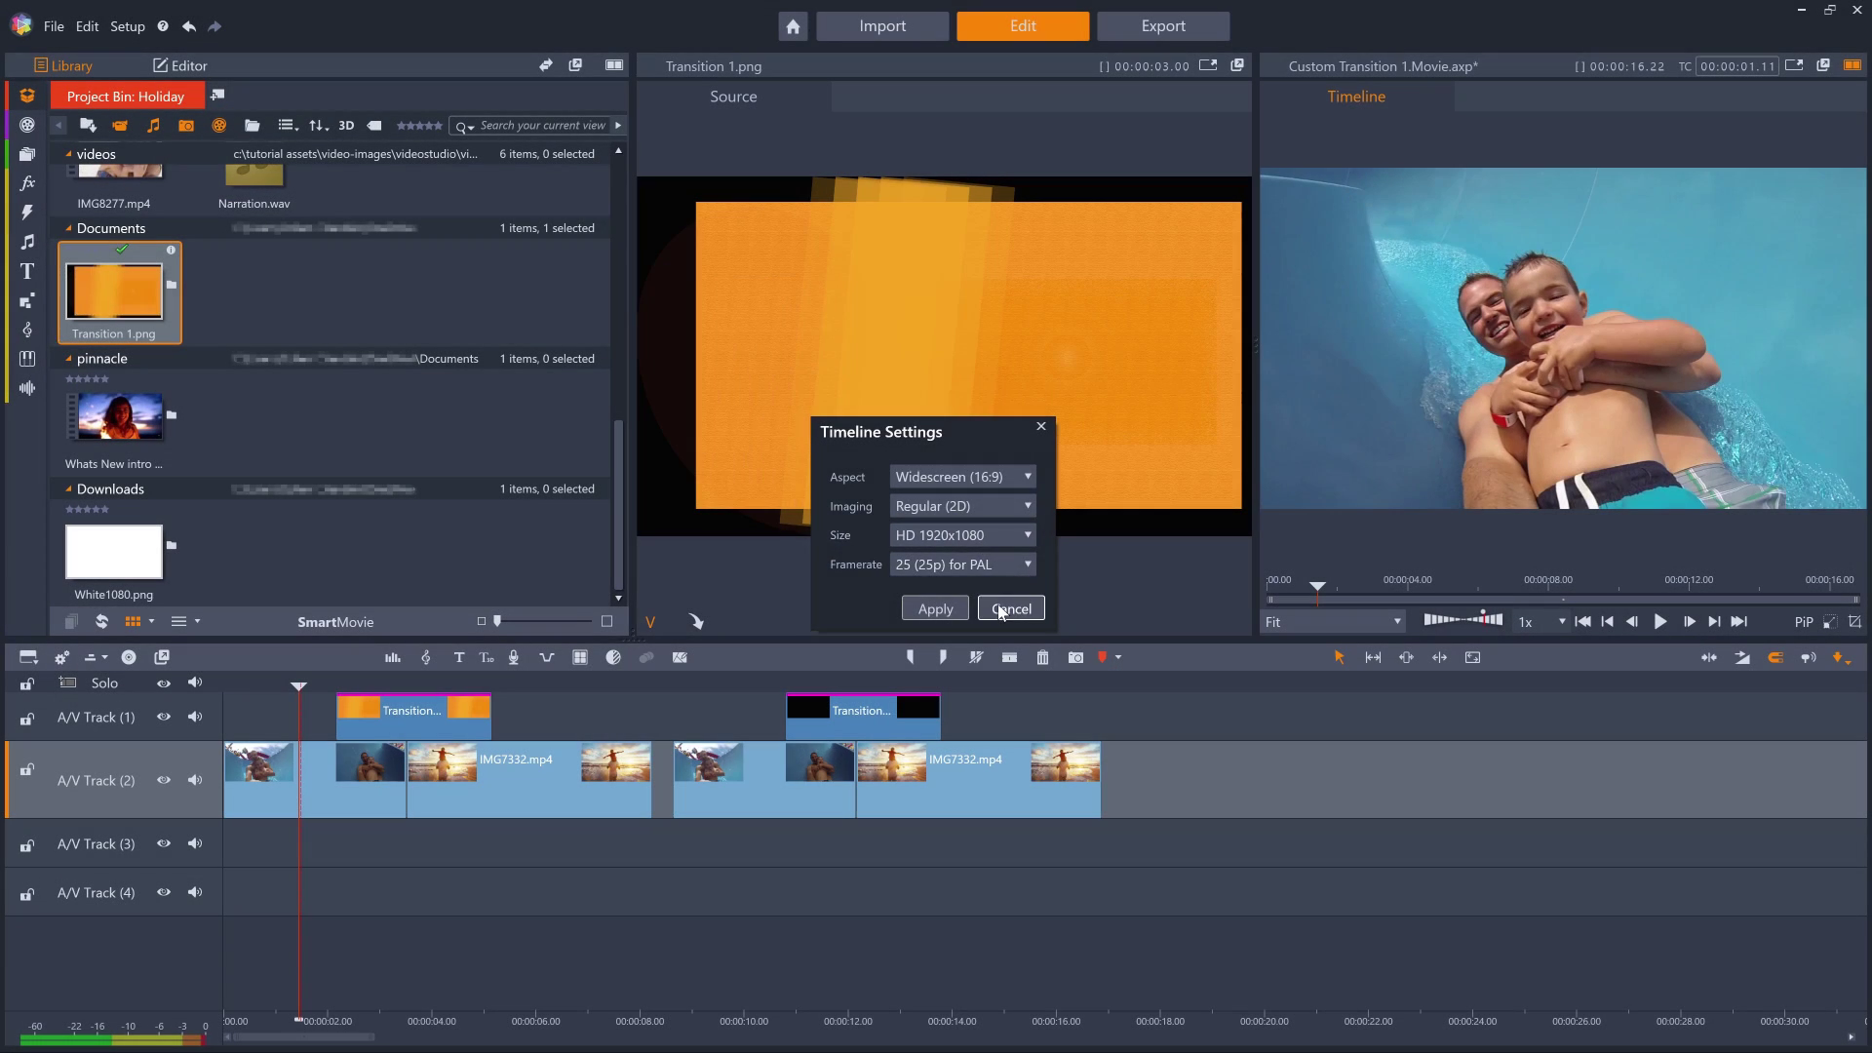
click(1000, 609)
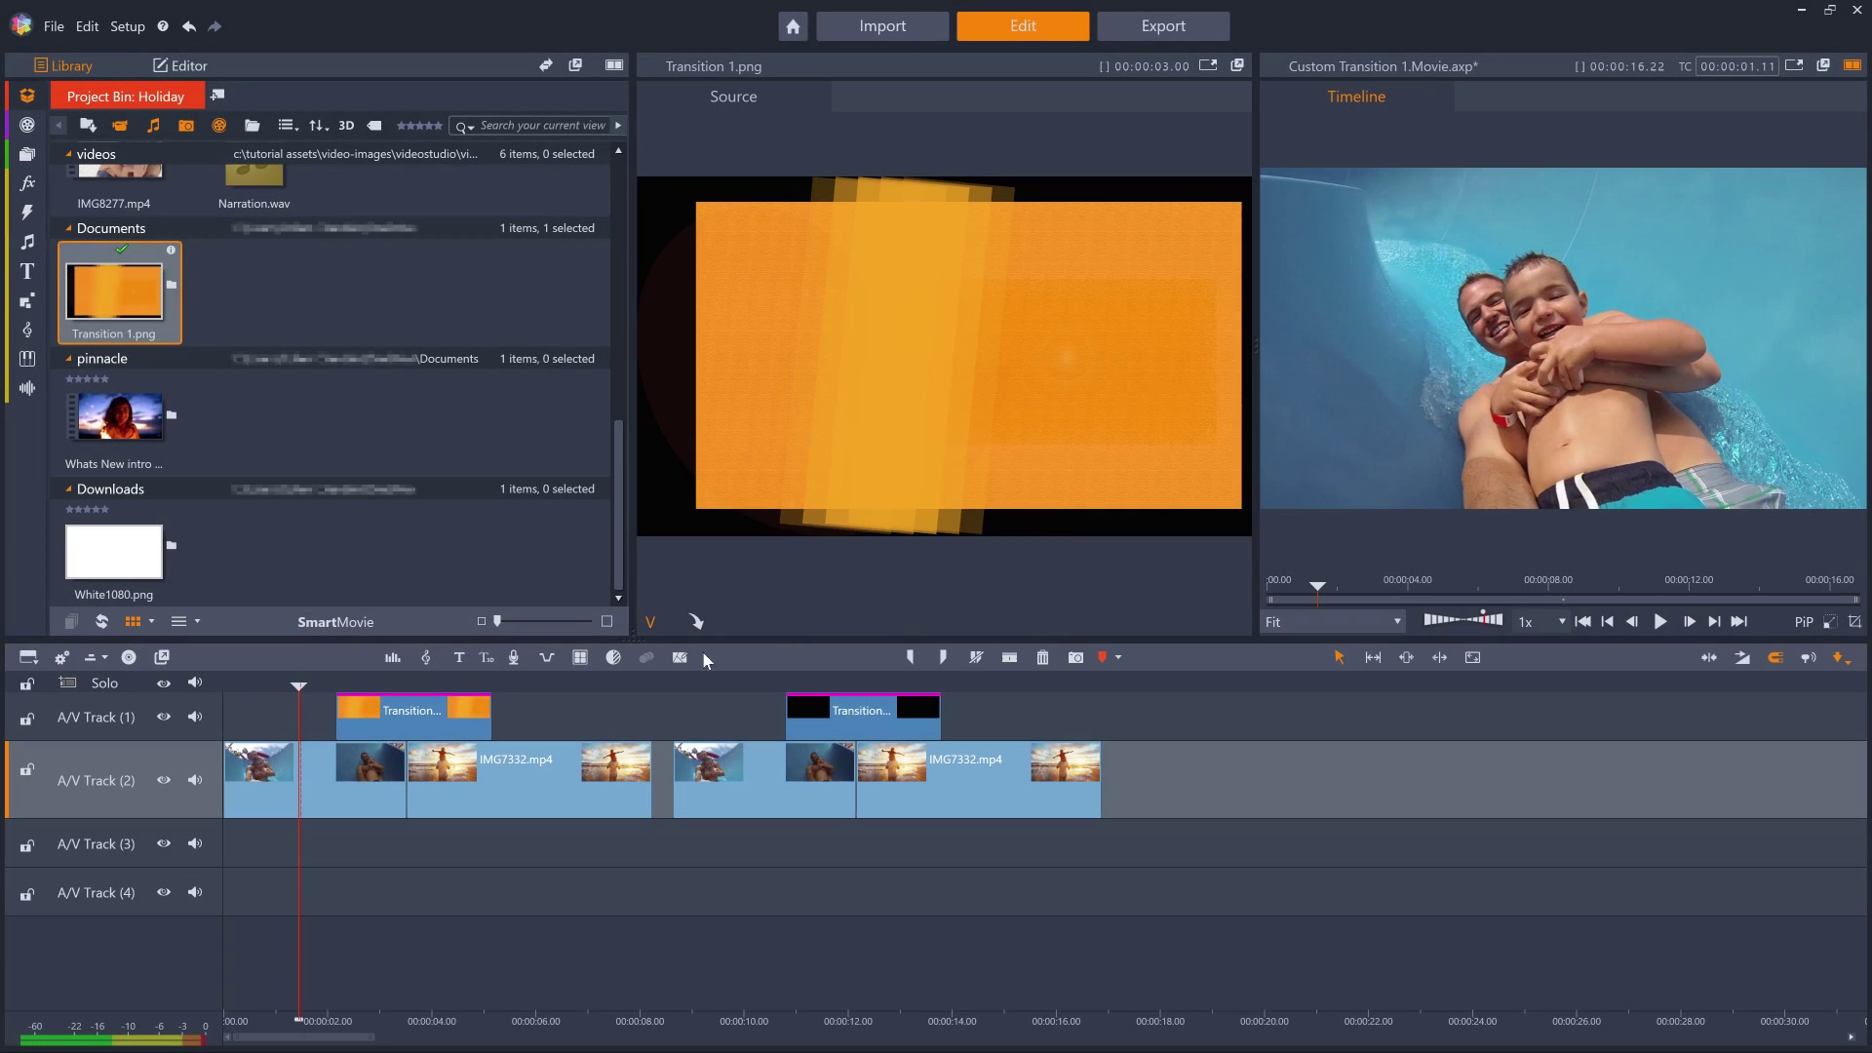
Select the Transition 1.png clip on Track 1 and park the playhead inside it
click(331, 786)
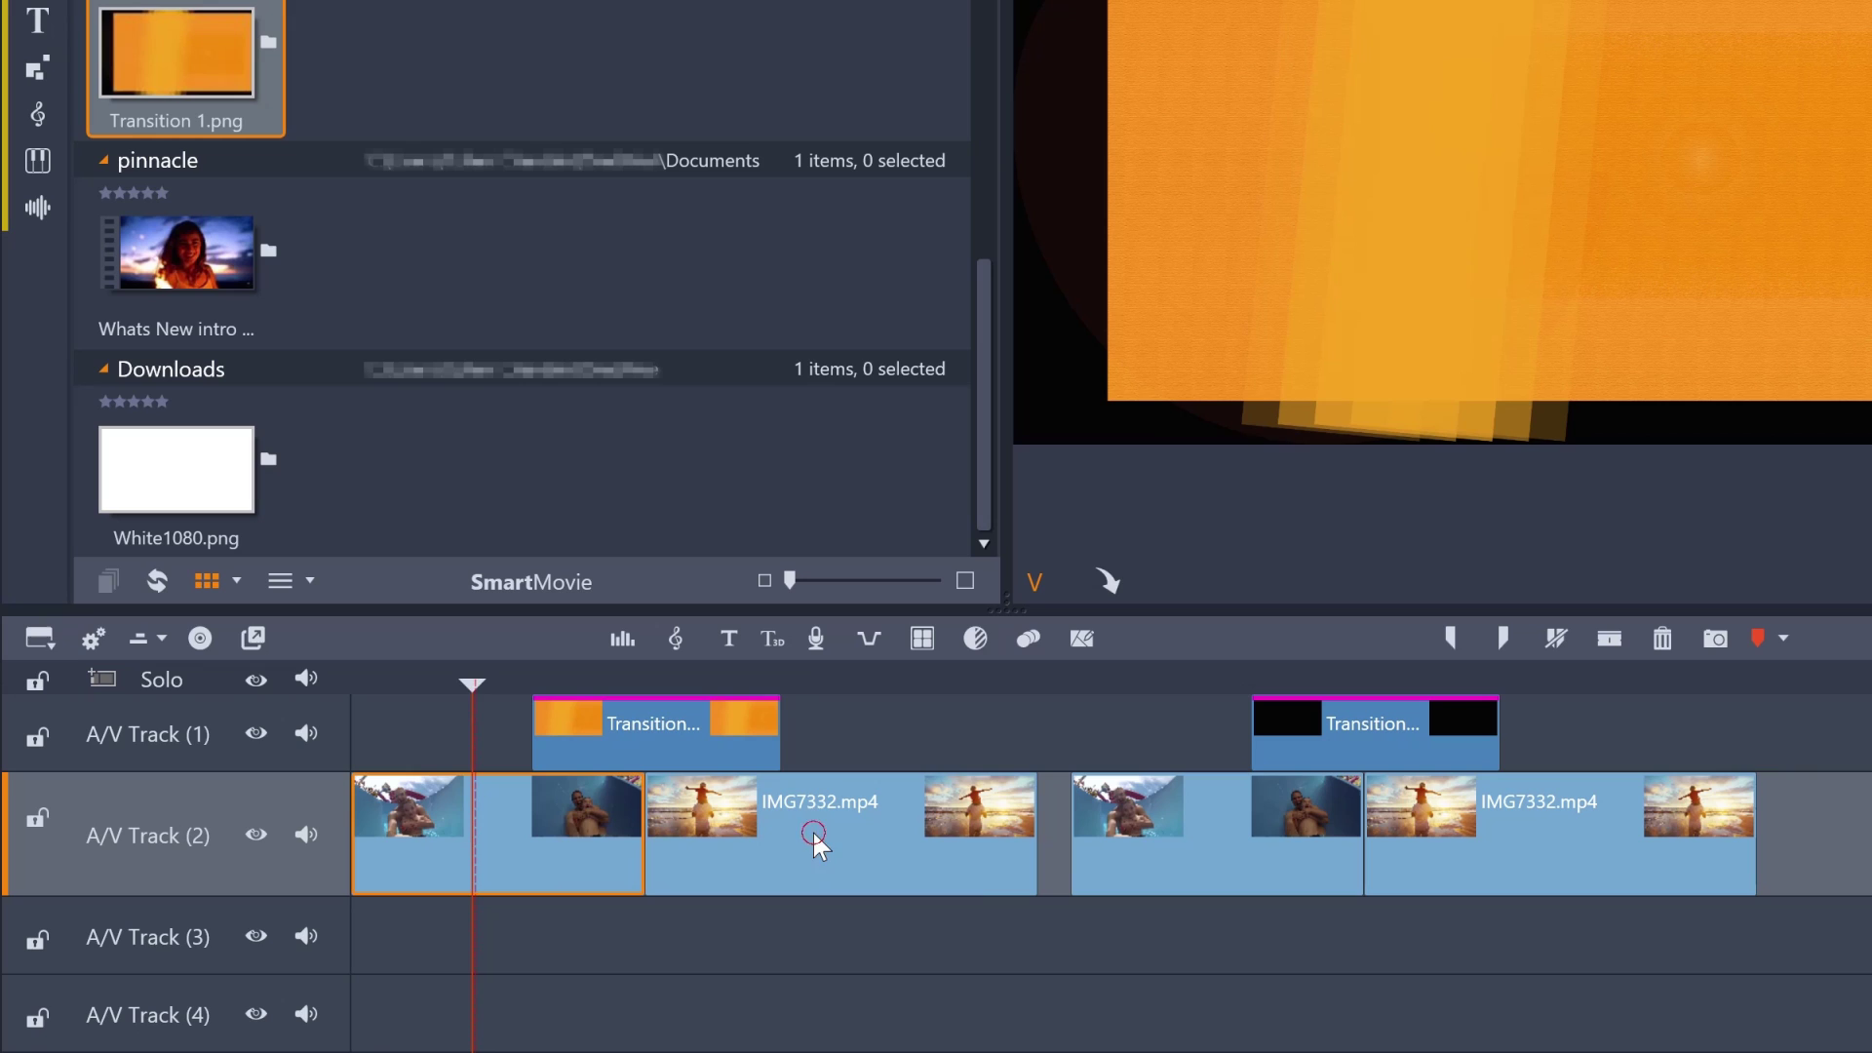
click(815, 837)
click(726, 749)
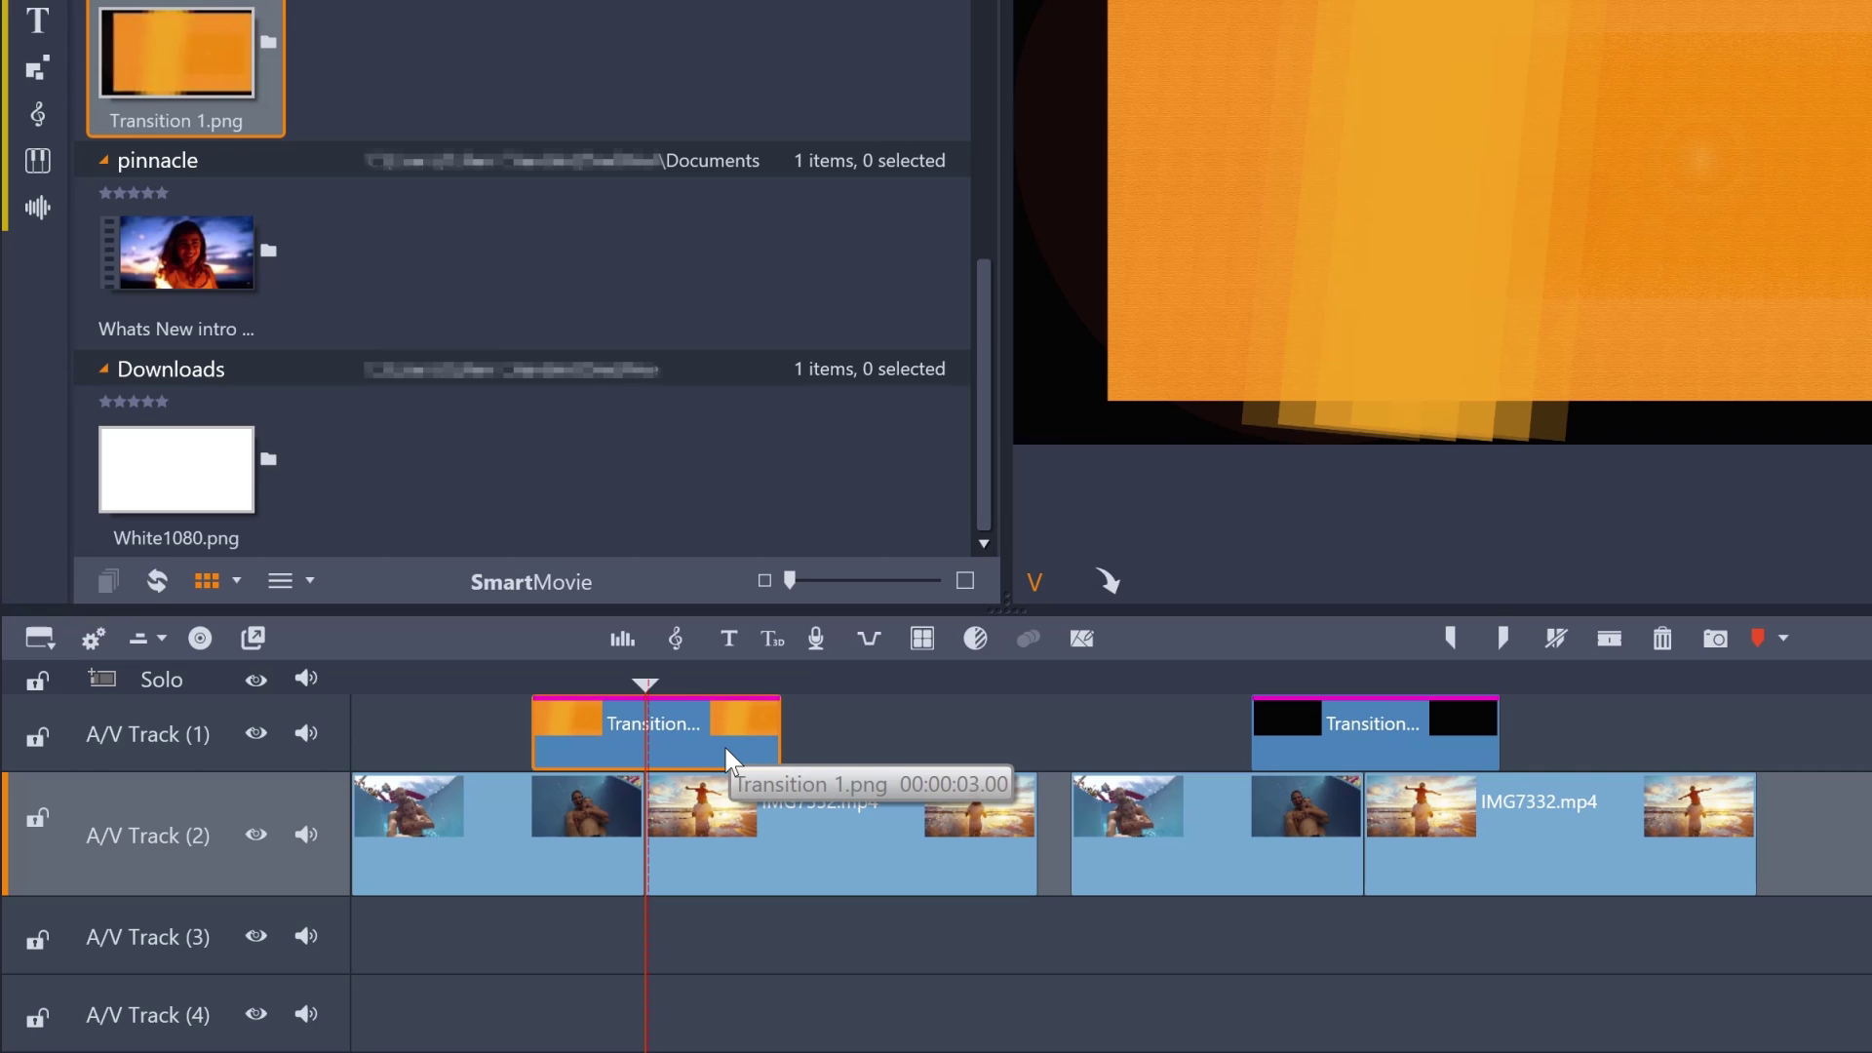
mouse_move(643, 684)
mouse_down()
mouse_move(561, 687)
mouse_move(643, 685)
mouse_up()
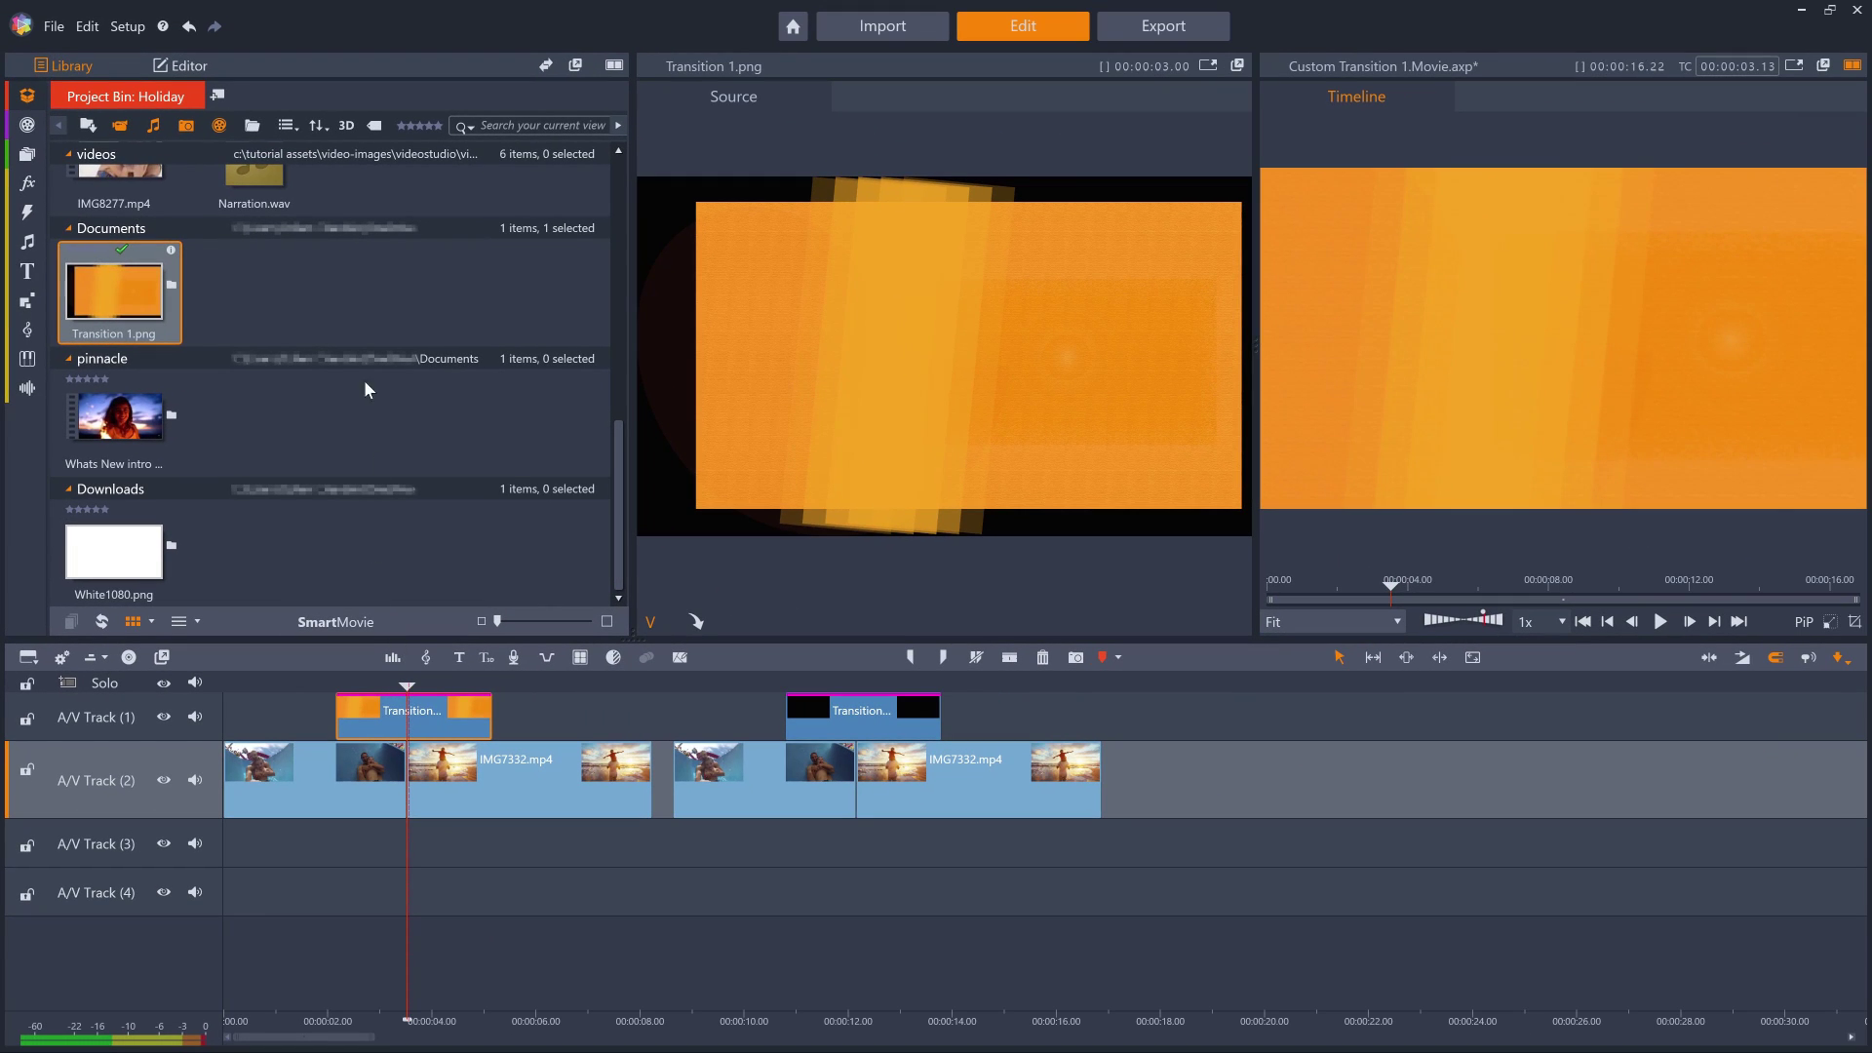
Keyframe Transition 1.png's Horizontal position from -123.4 through 0 to 119.4, then scrub the wipe
click(188, 66)
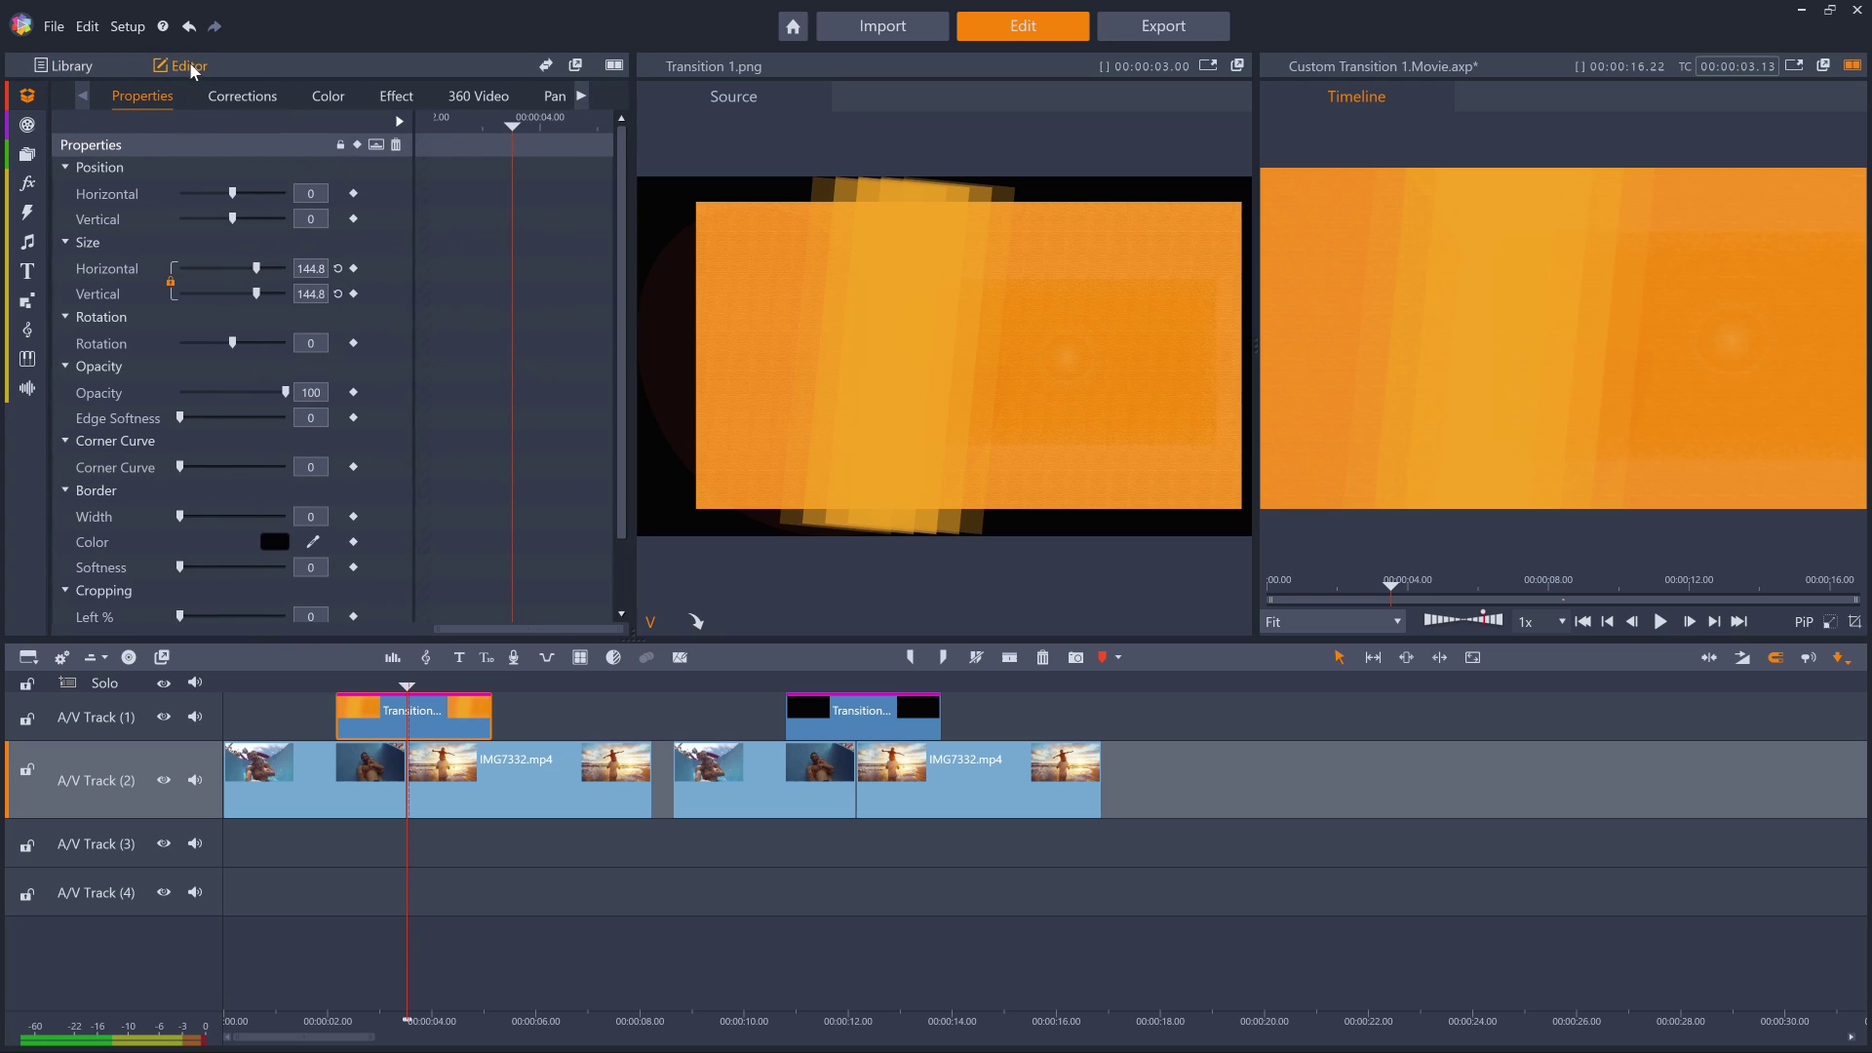
click(353, 194)
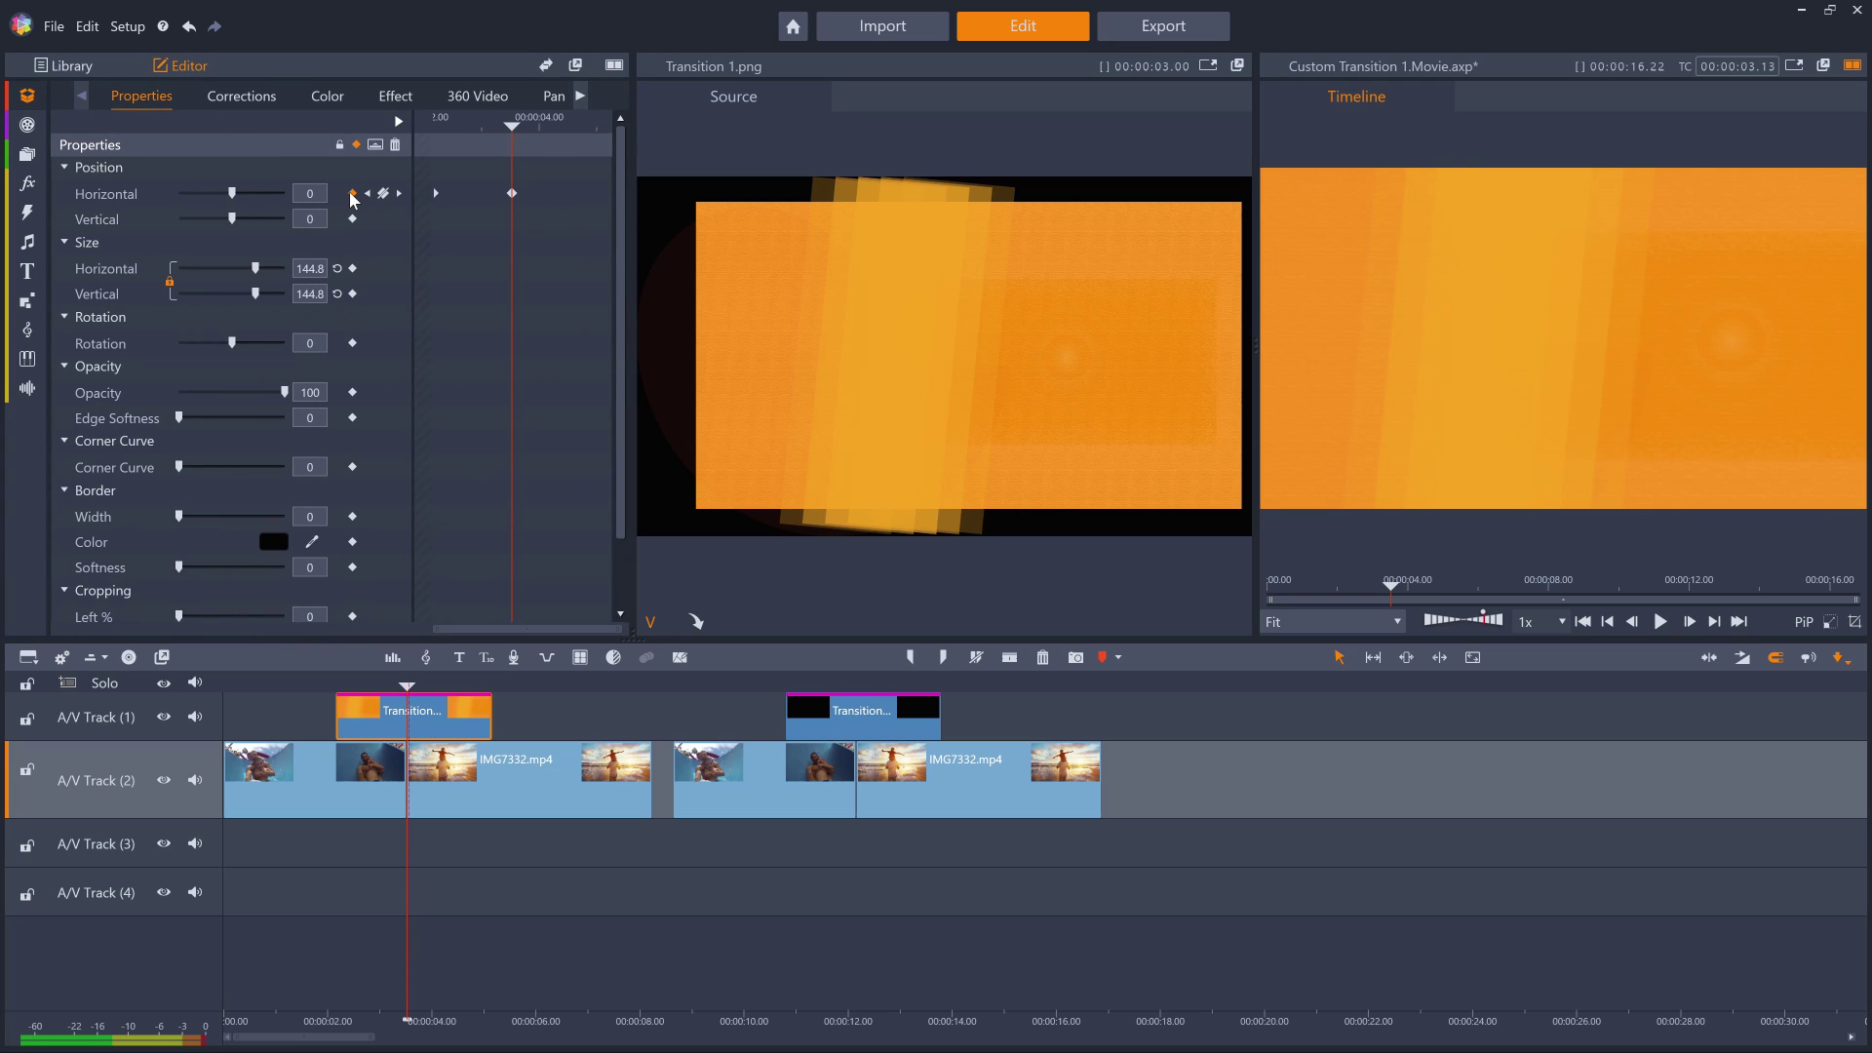
key(shift+z)
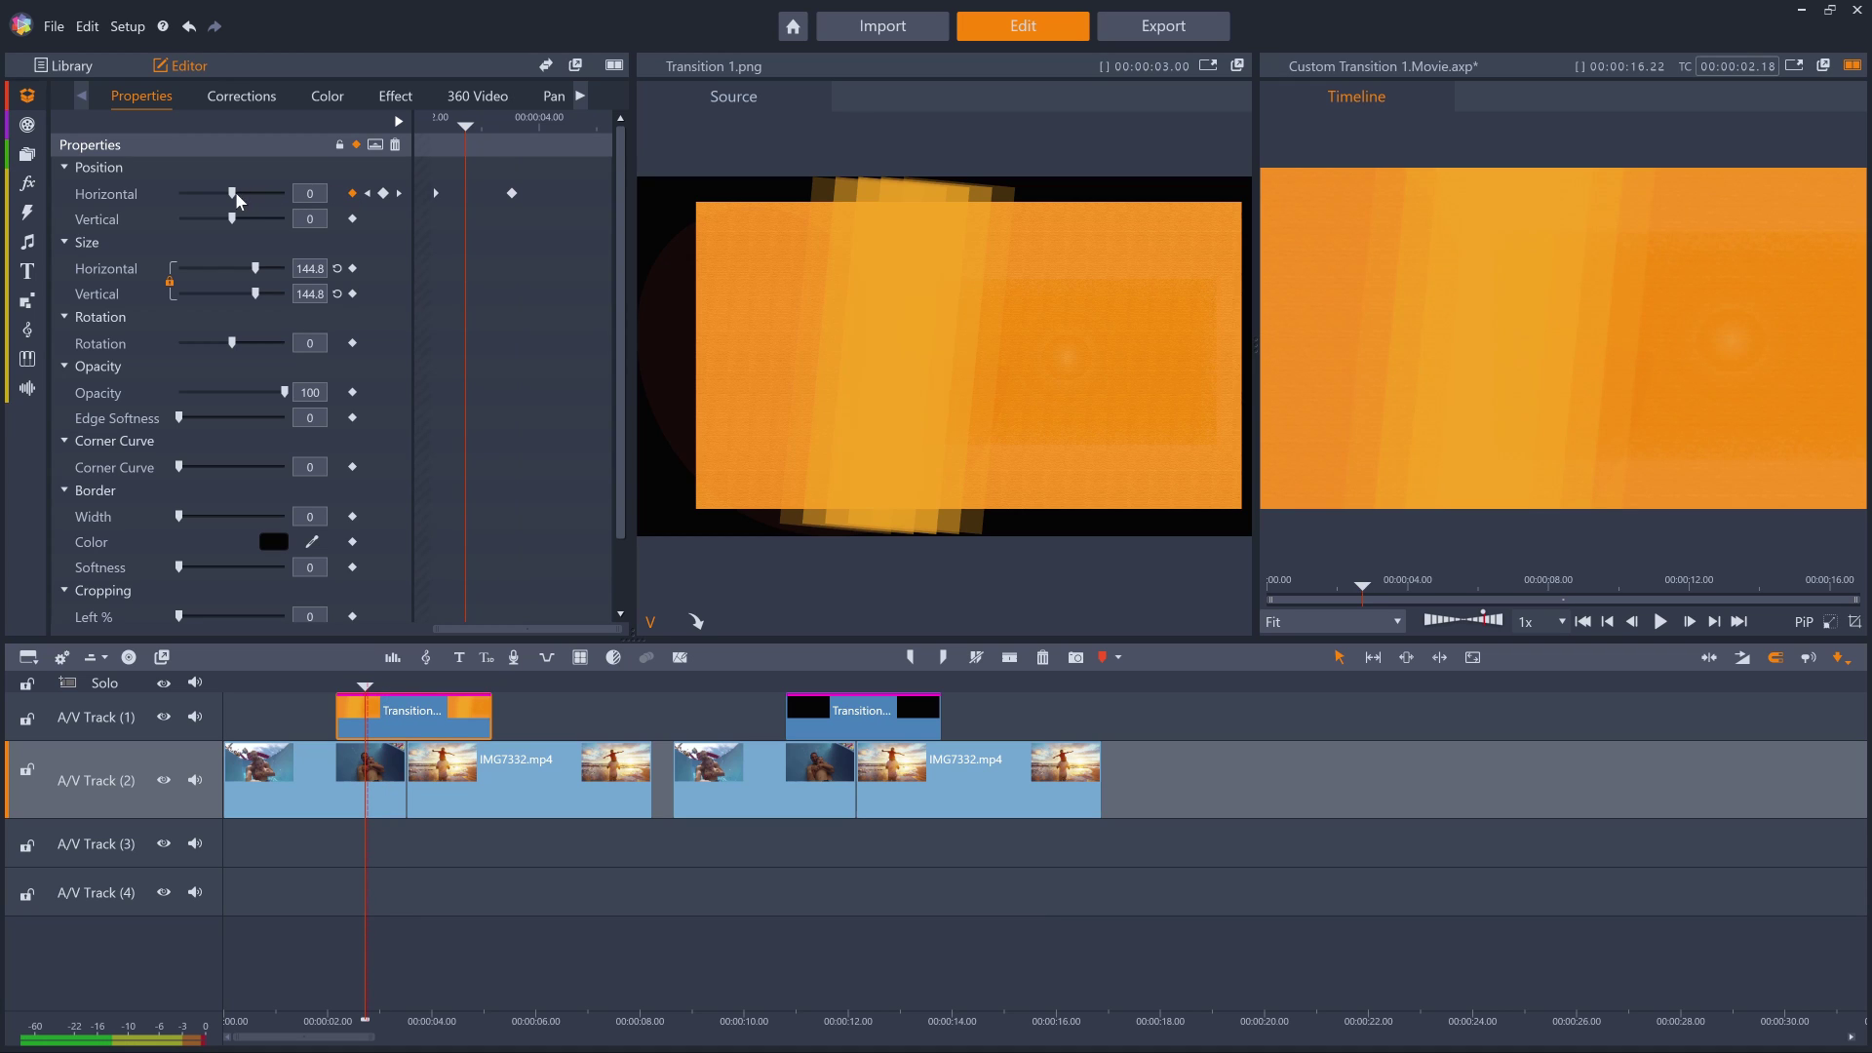
drag(231, 193, 189, 196)
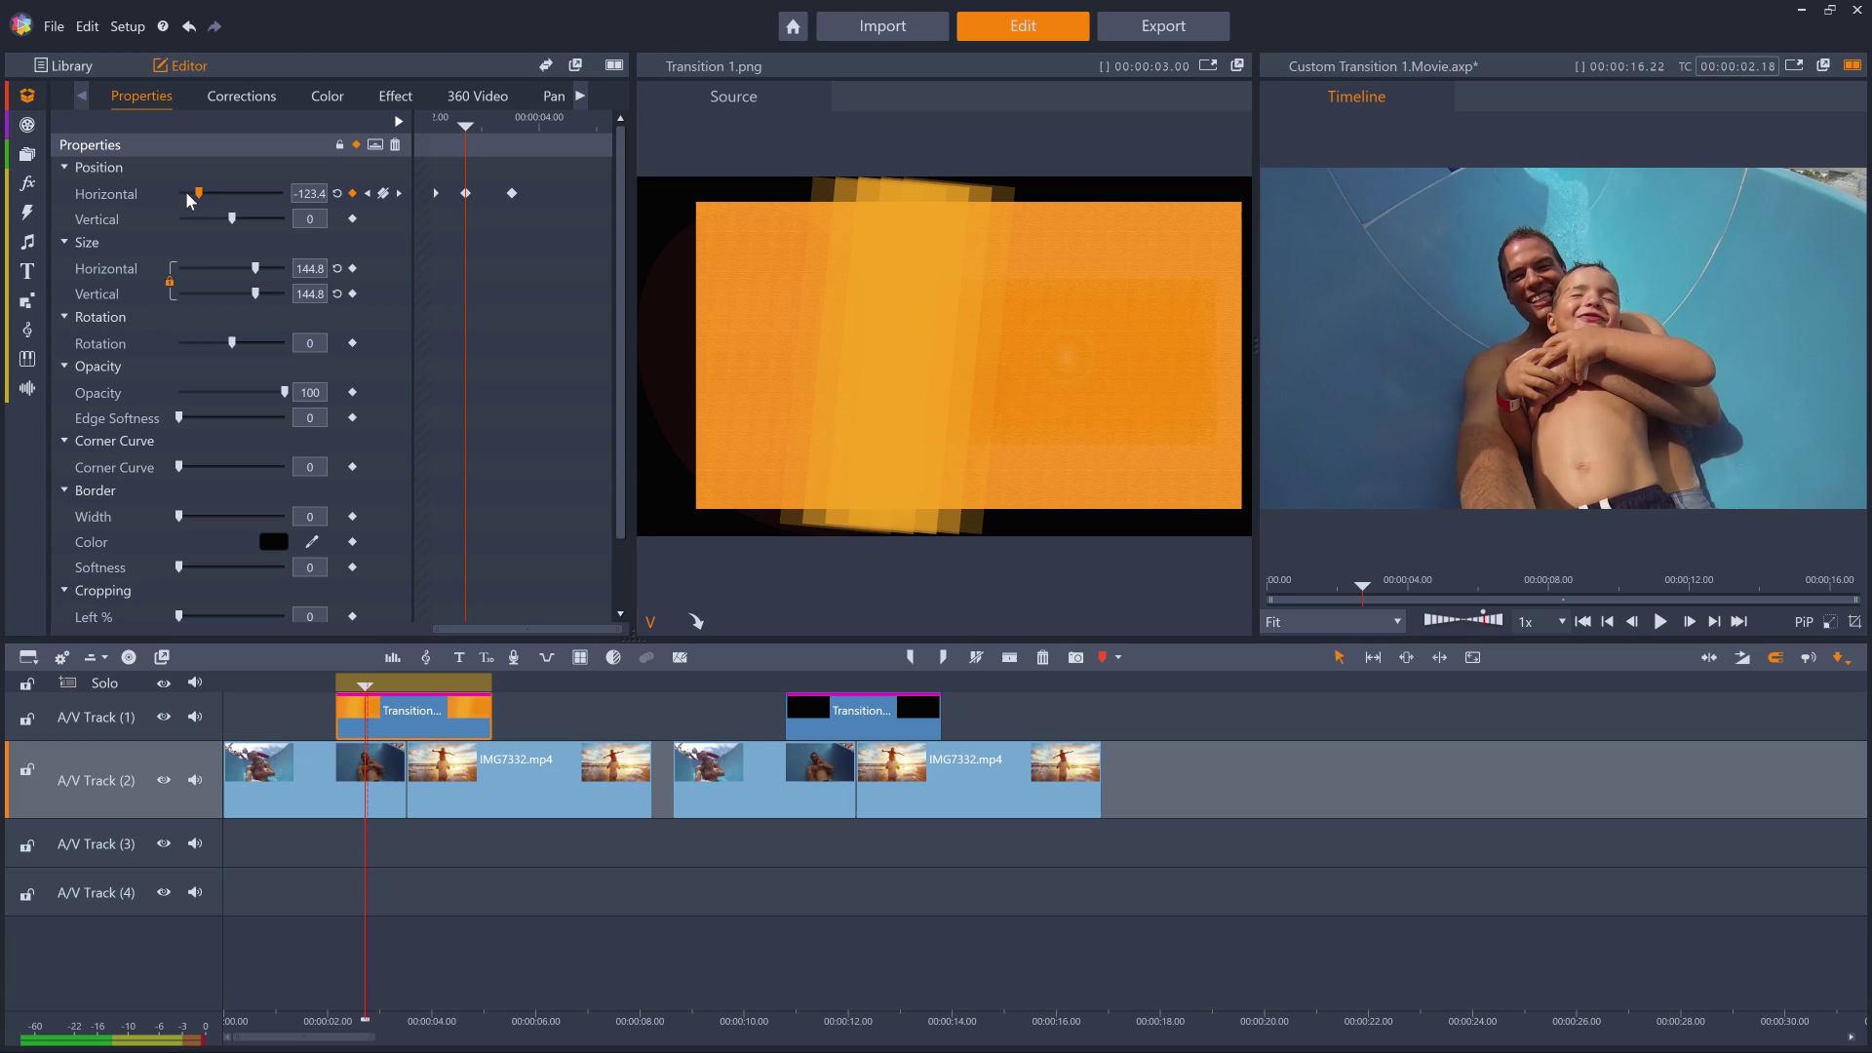
key(shift+x)
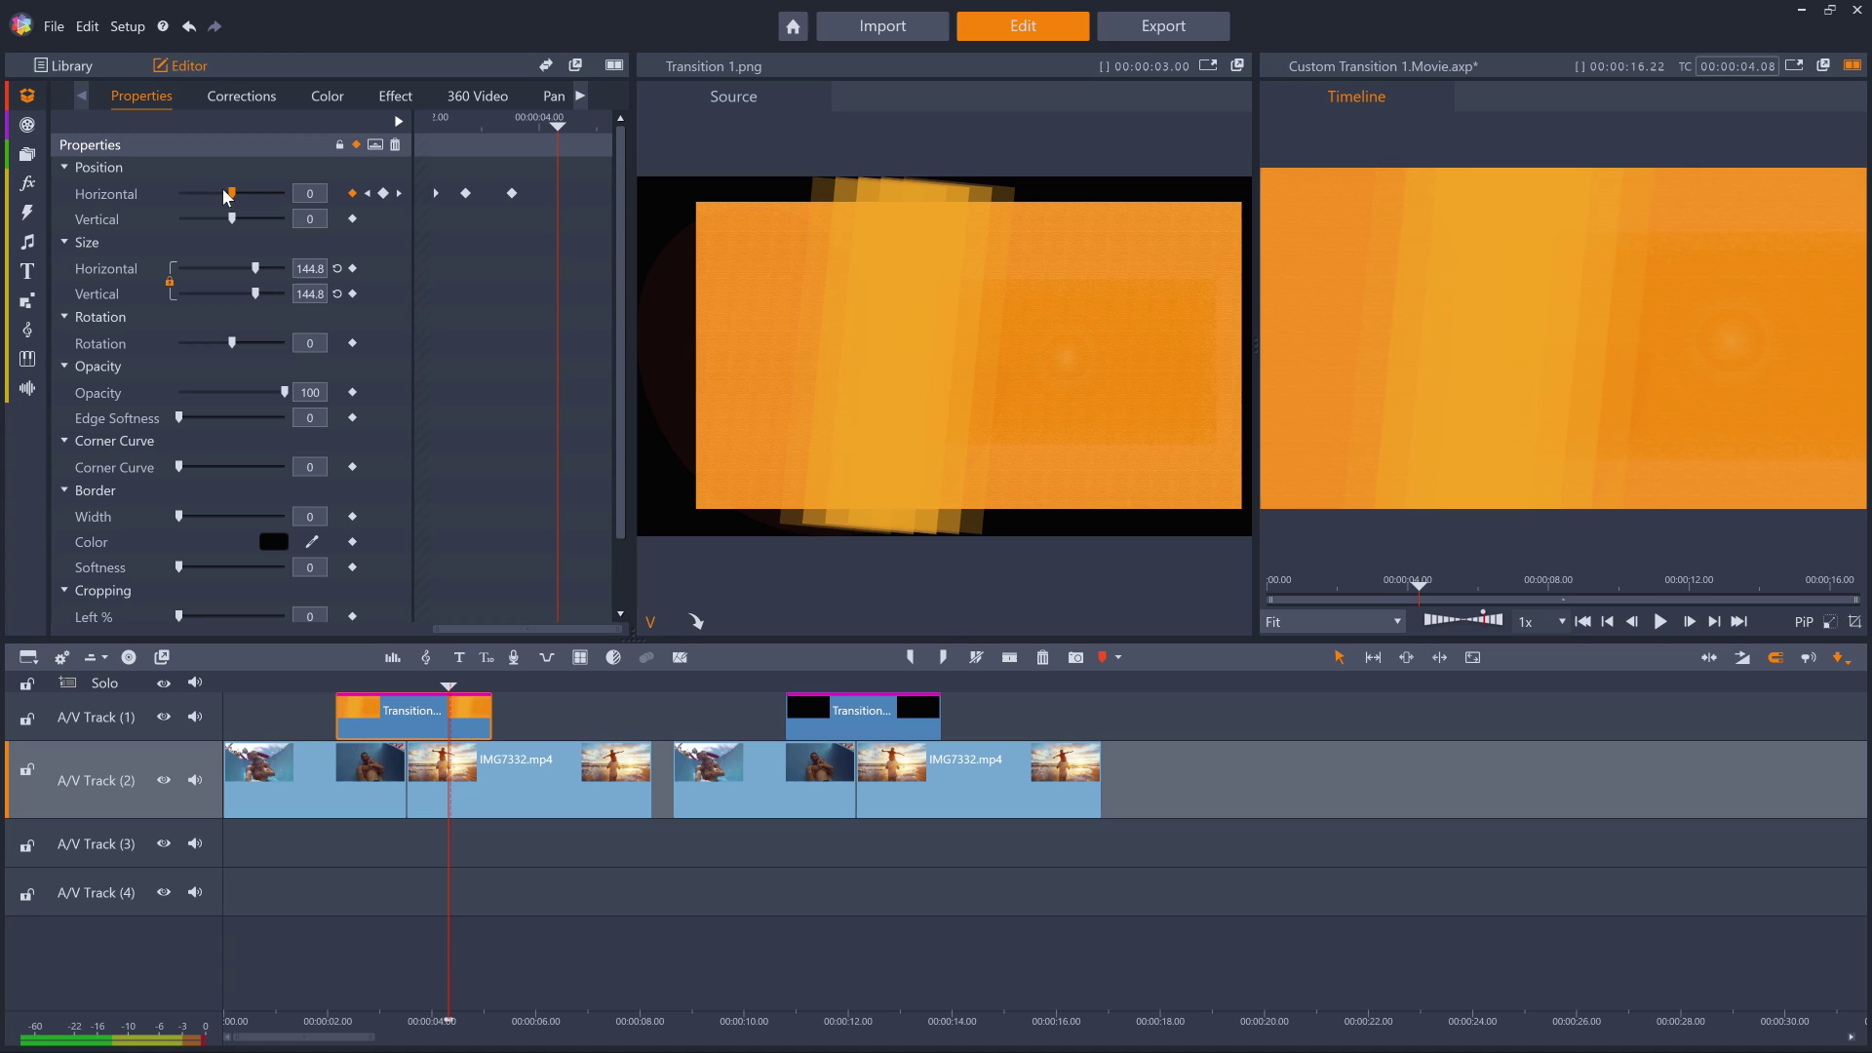
drag(231, 191, 276, 193)
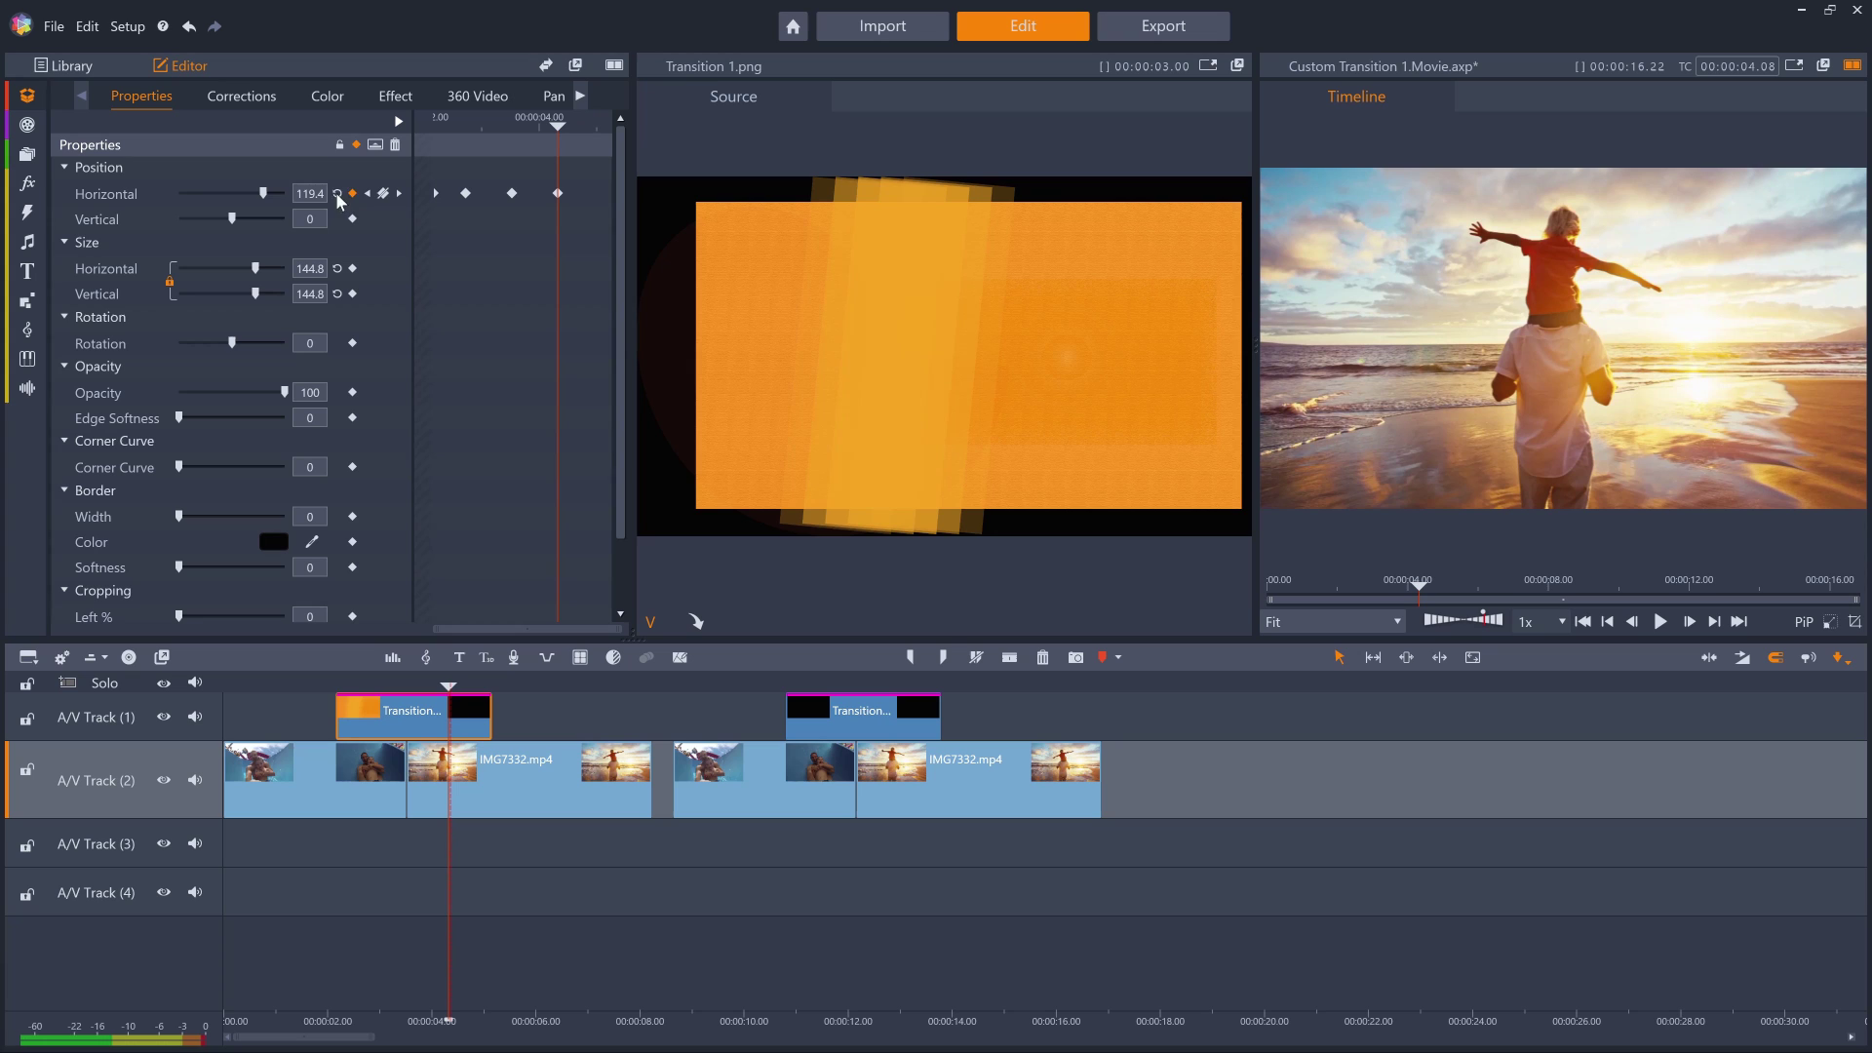
click(369, 194)
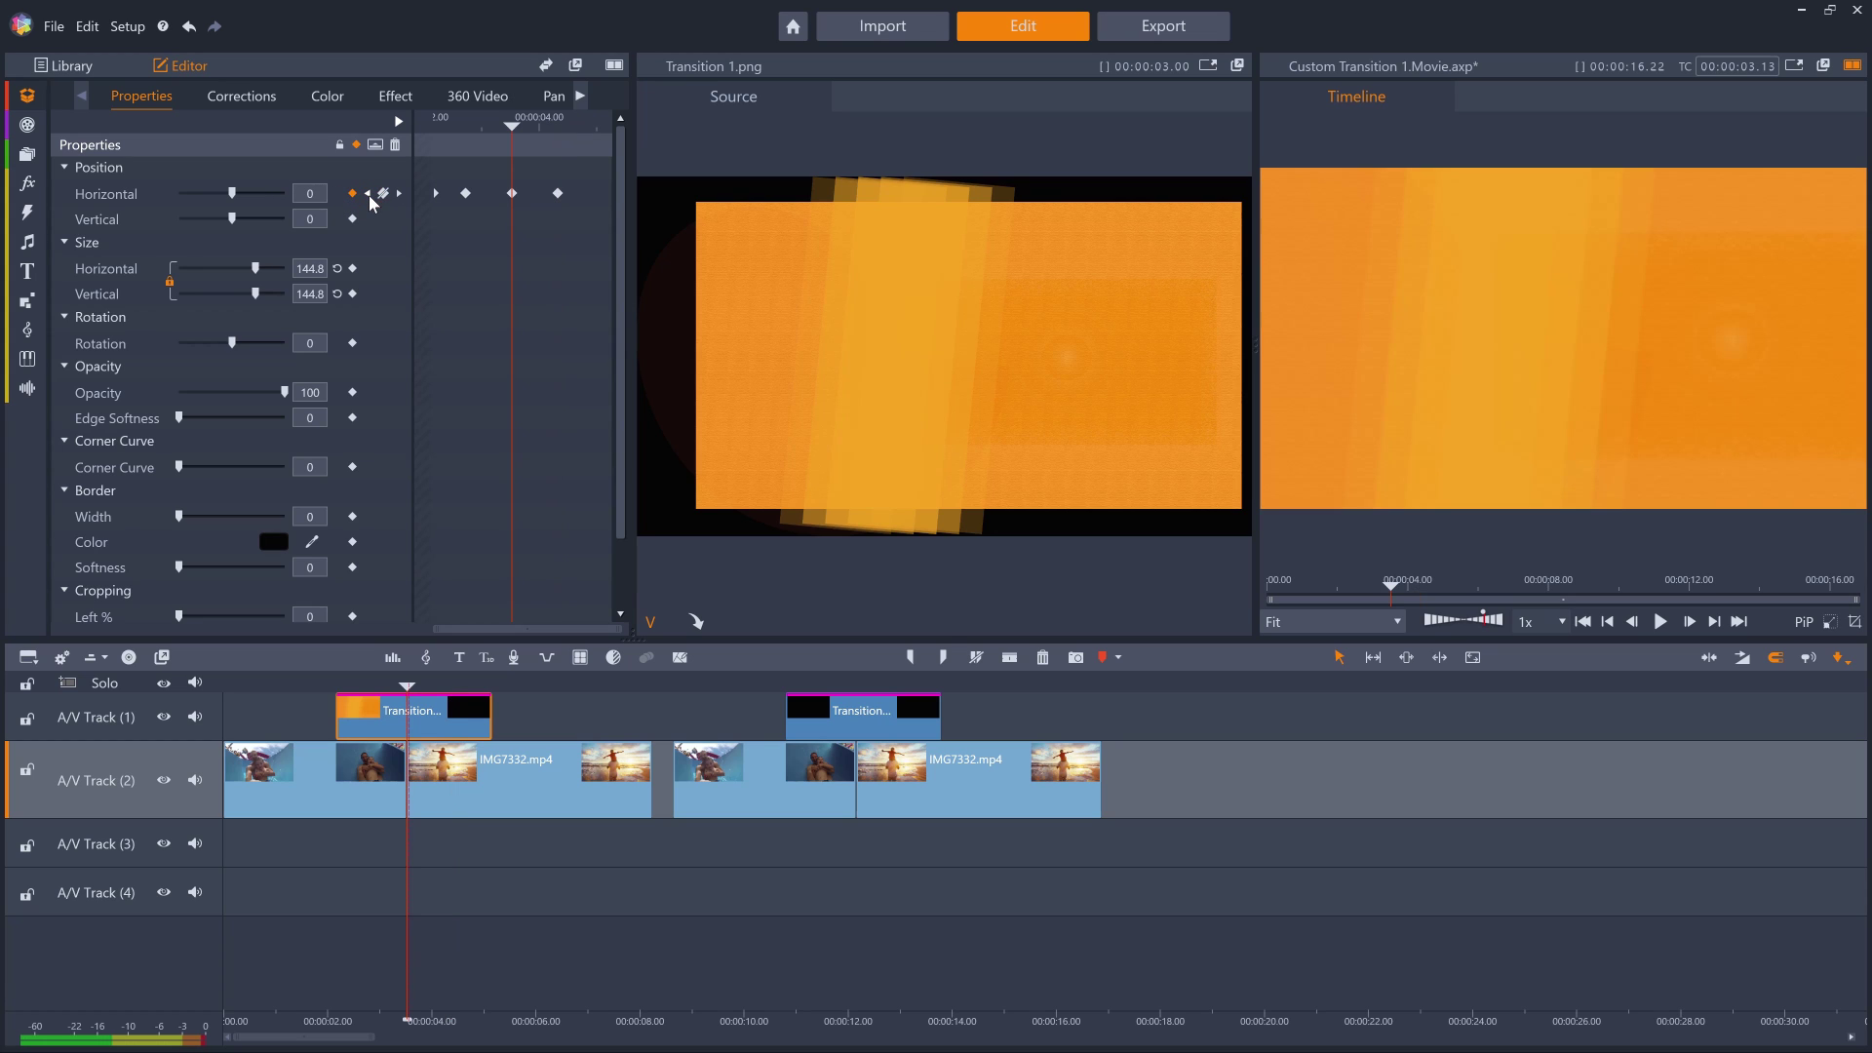
click(371, 196)
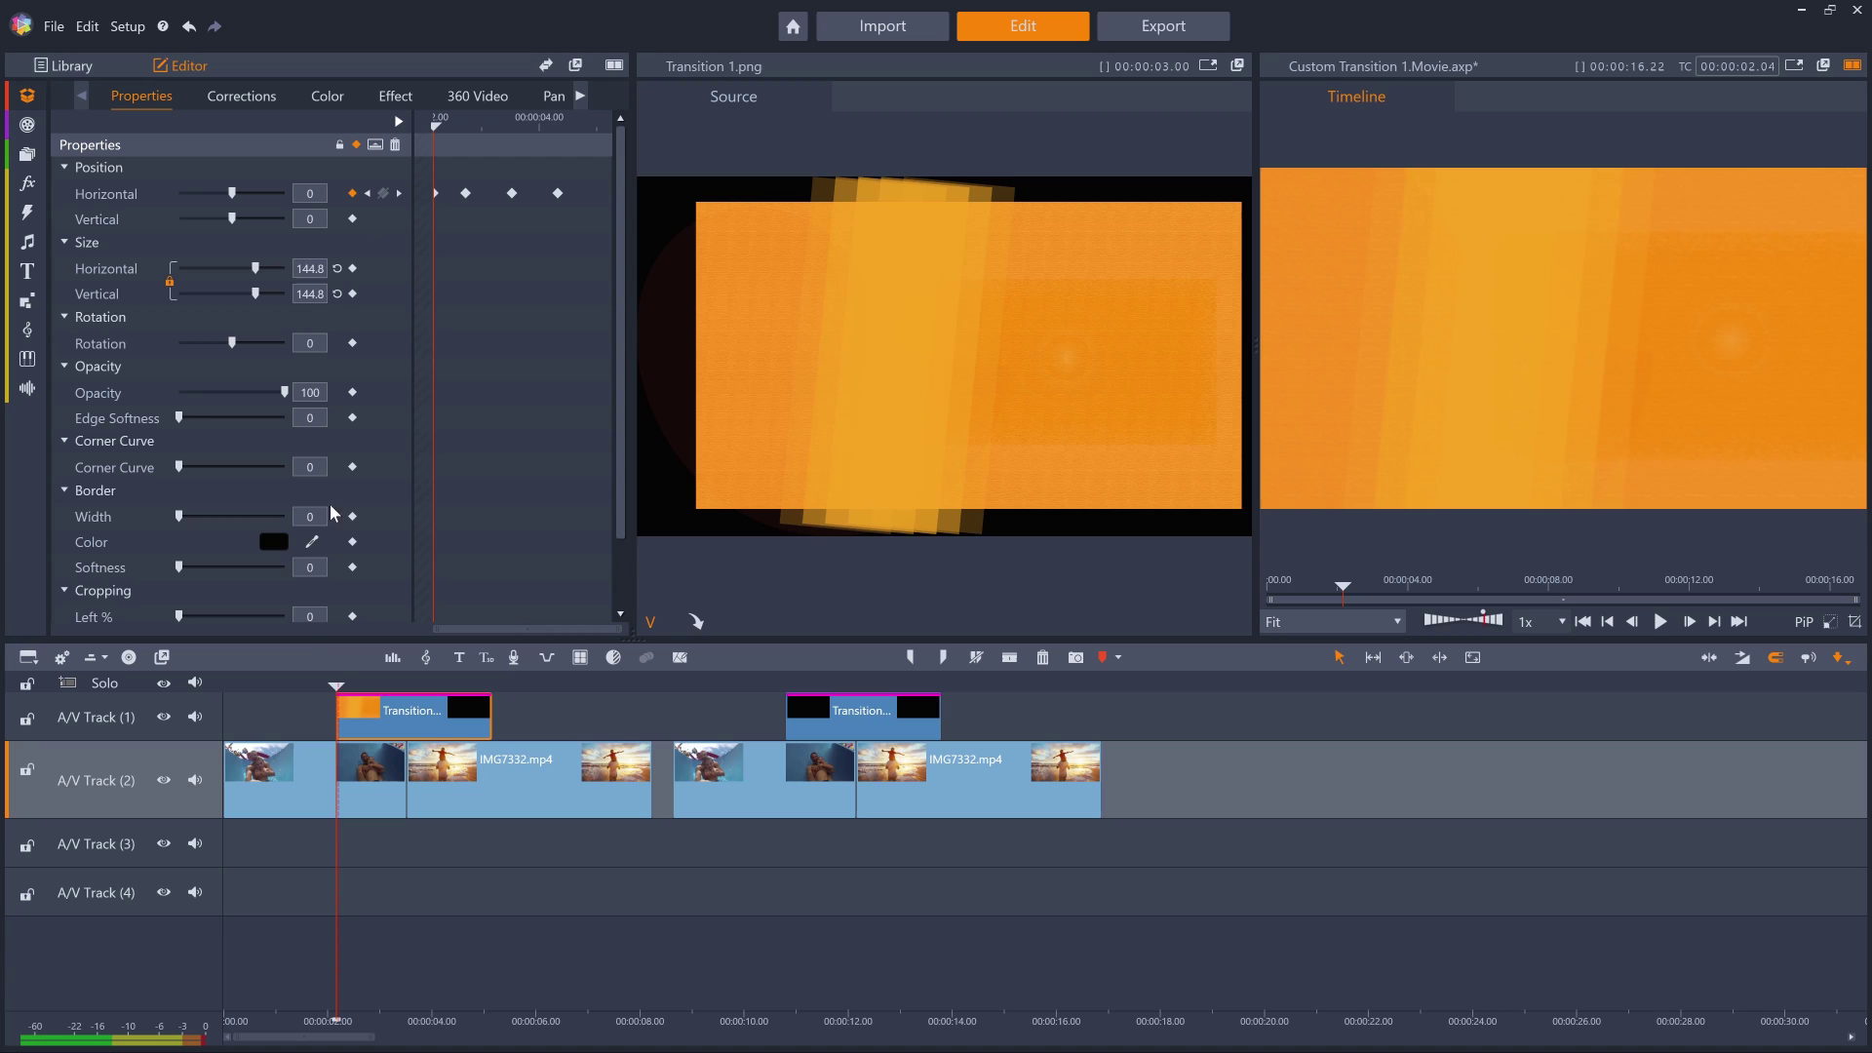
drag(338, 685, 413, 685)
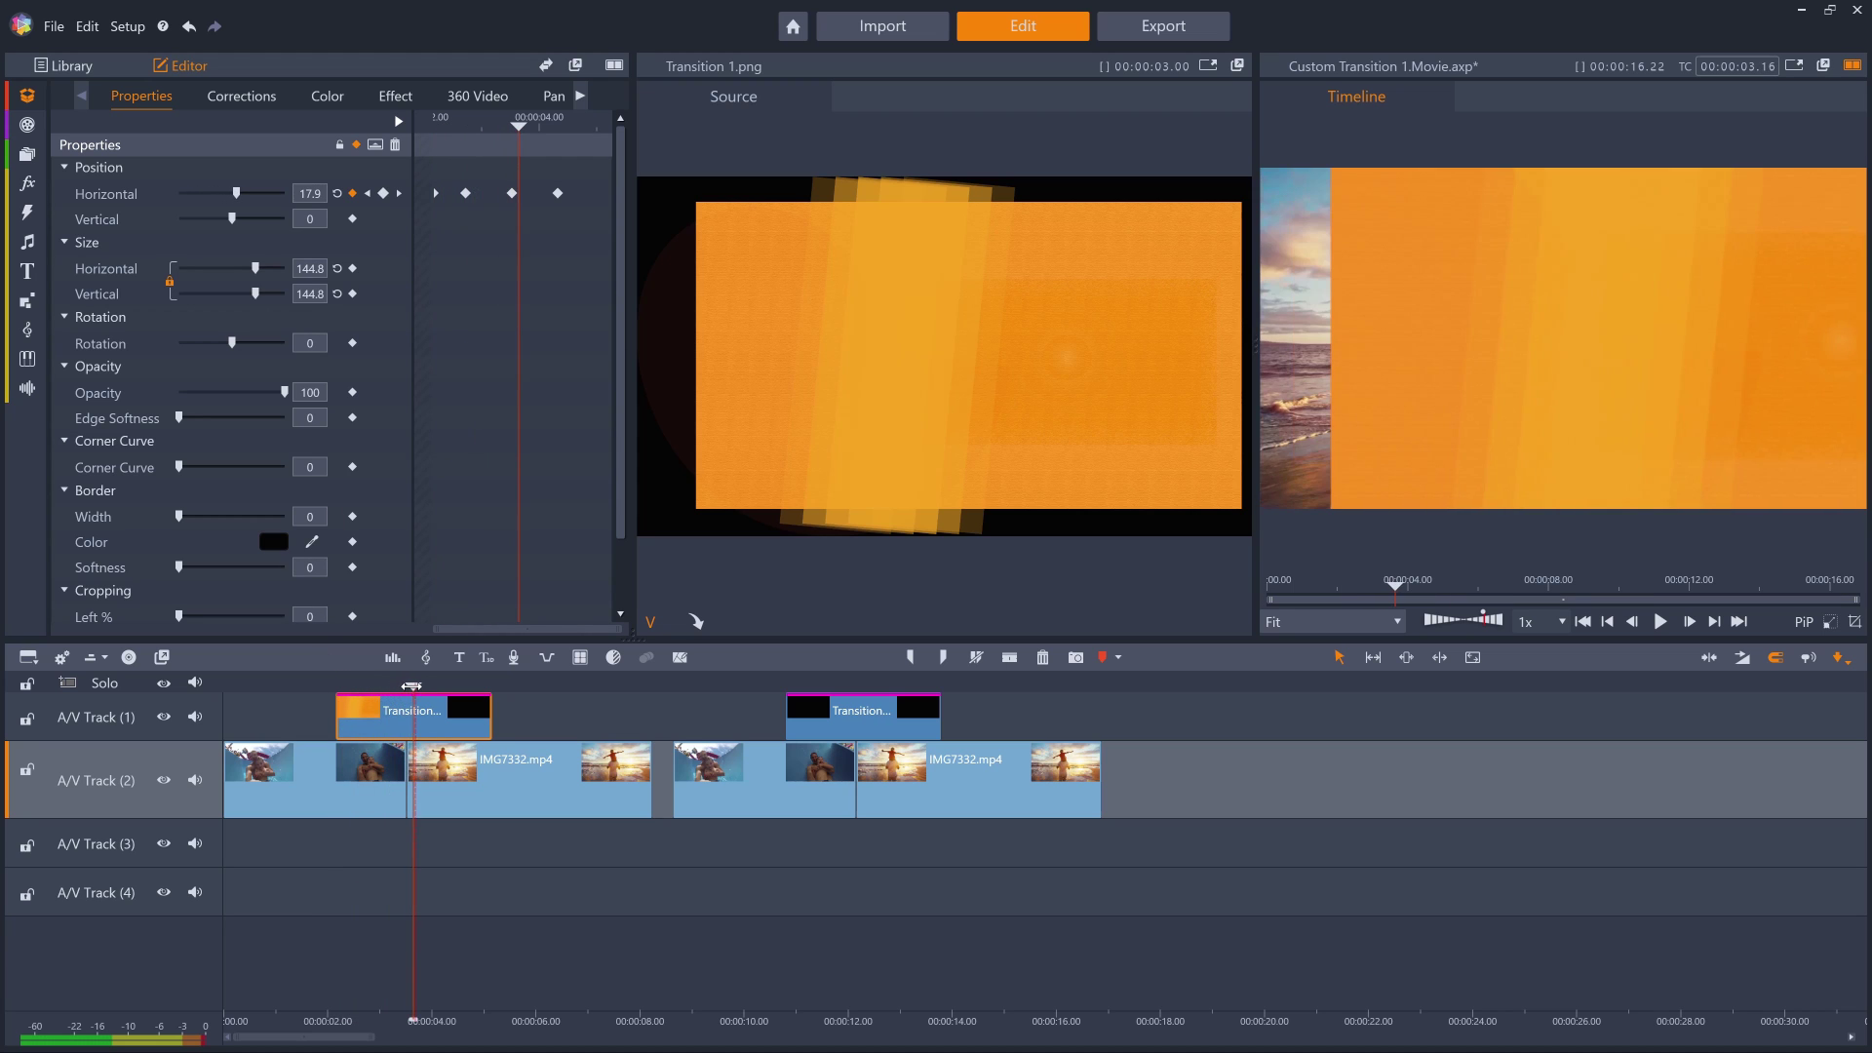
Copy -123.4 from the second keyframe into the first keyframe's Horizontal value
click(368, 193)
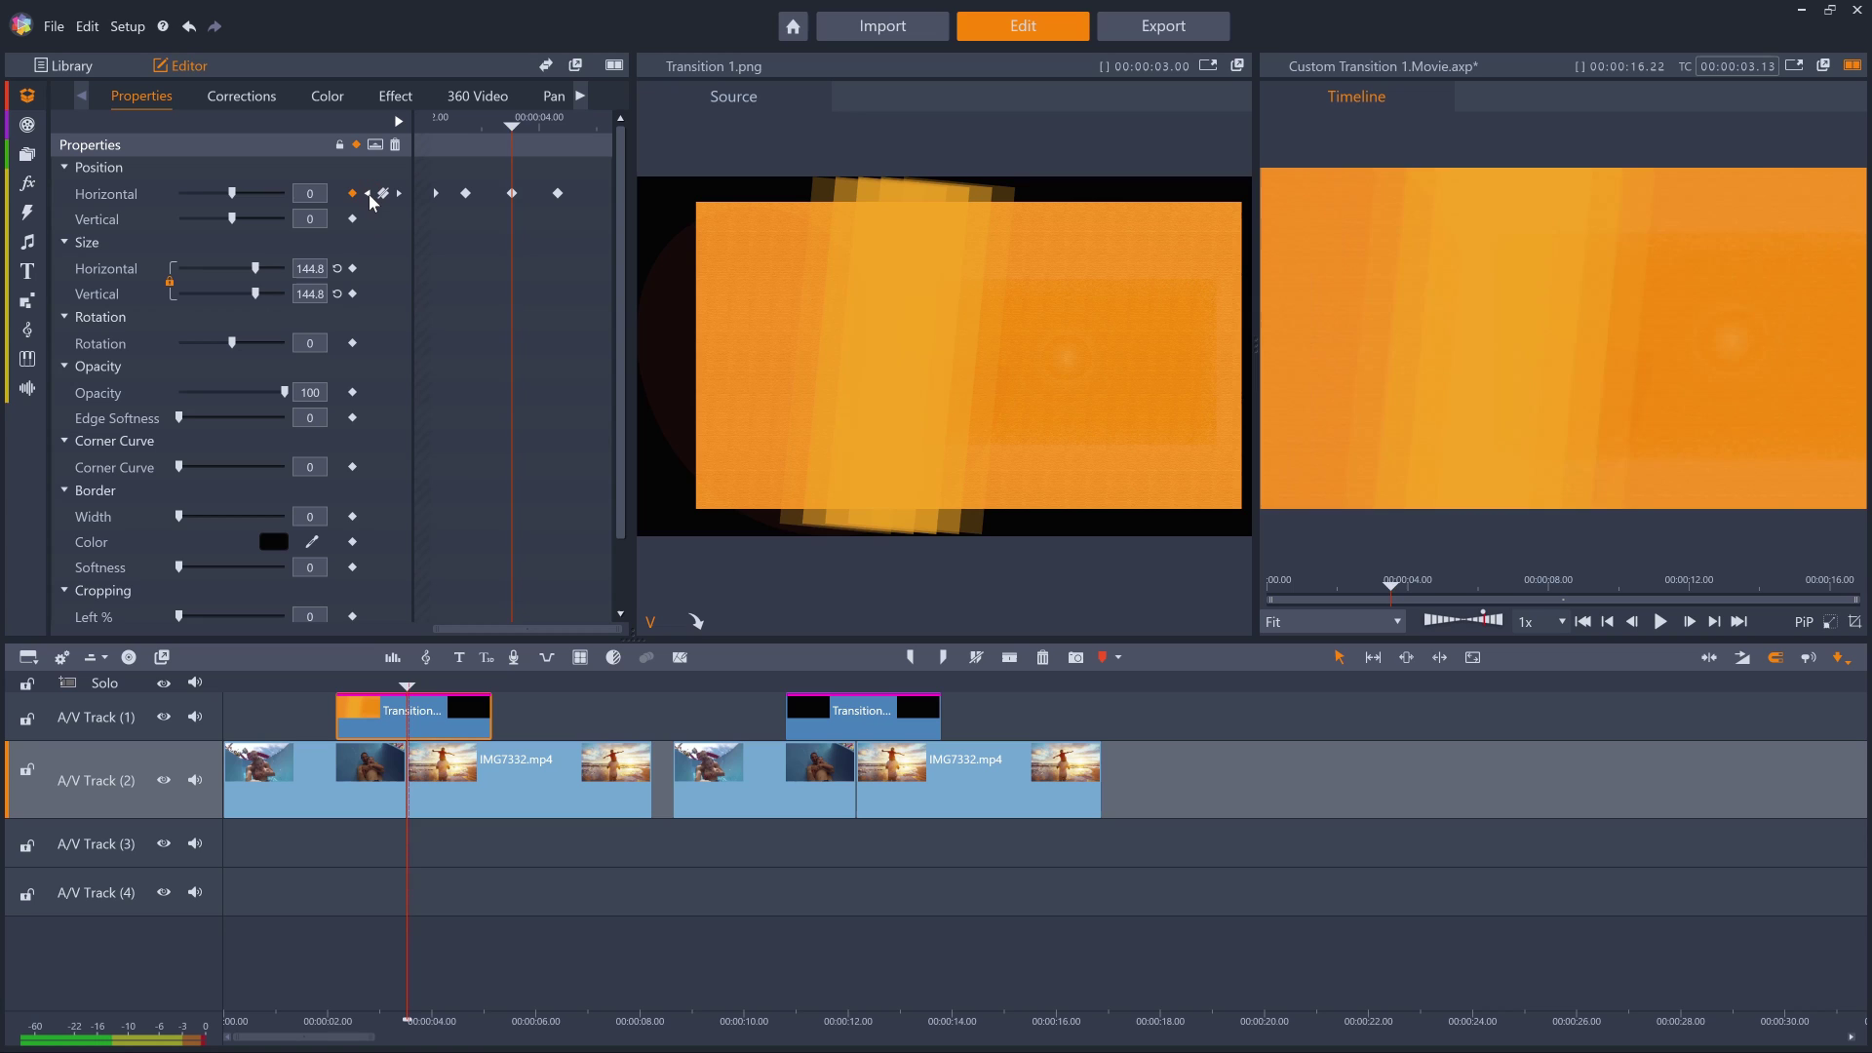
double_click(324, 194)
key(ctrl+c)
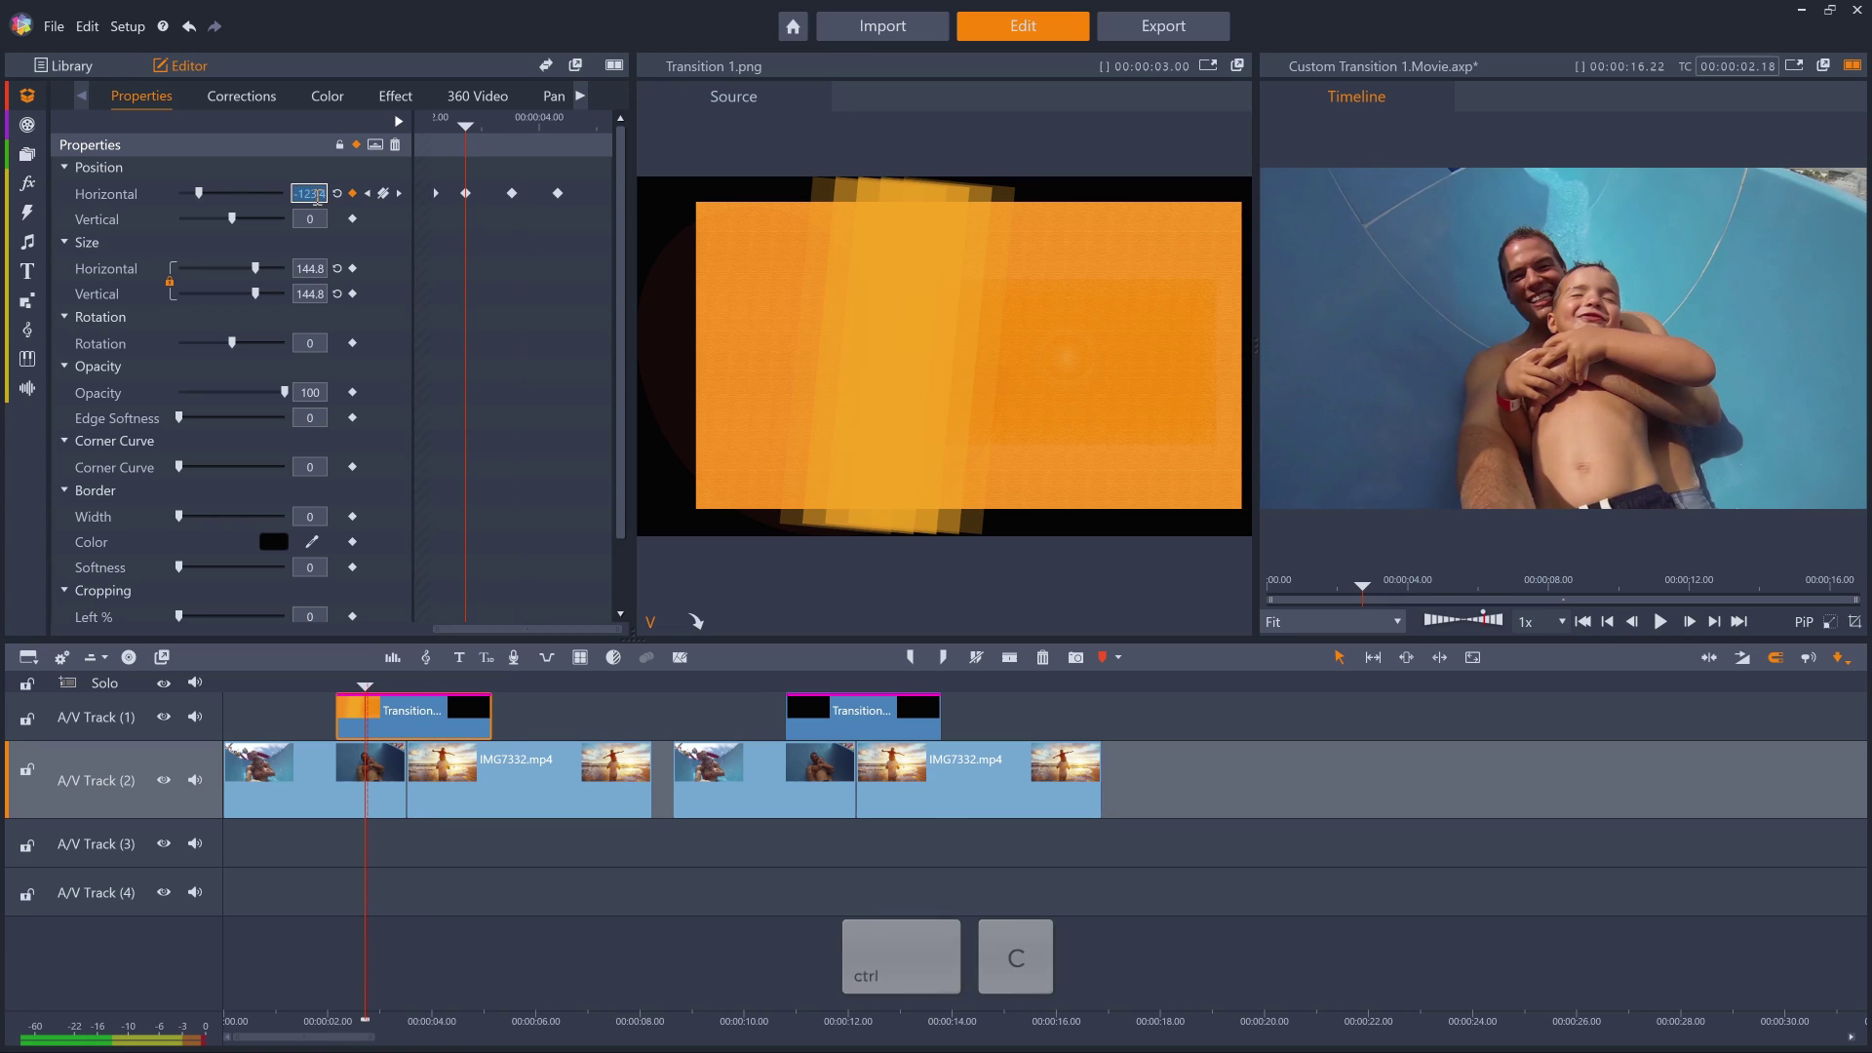
click(367, 193)
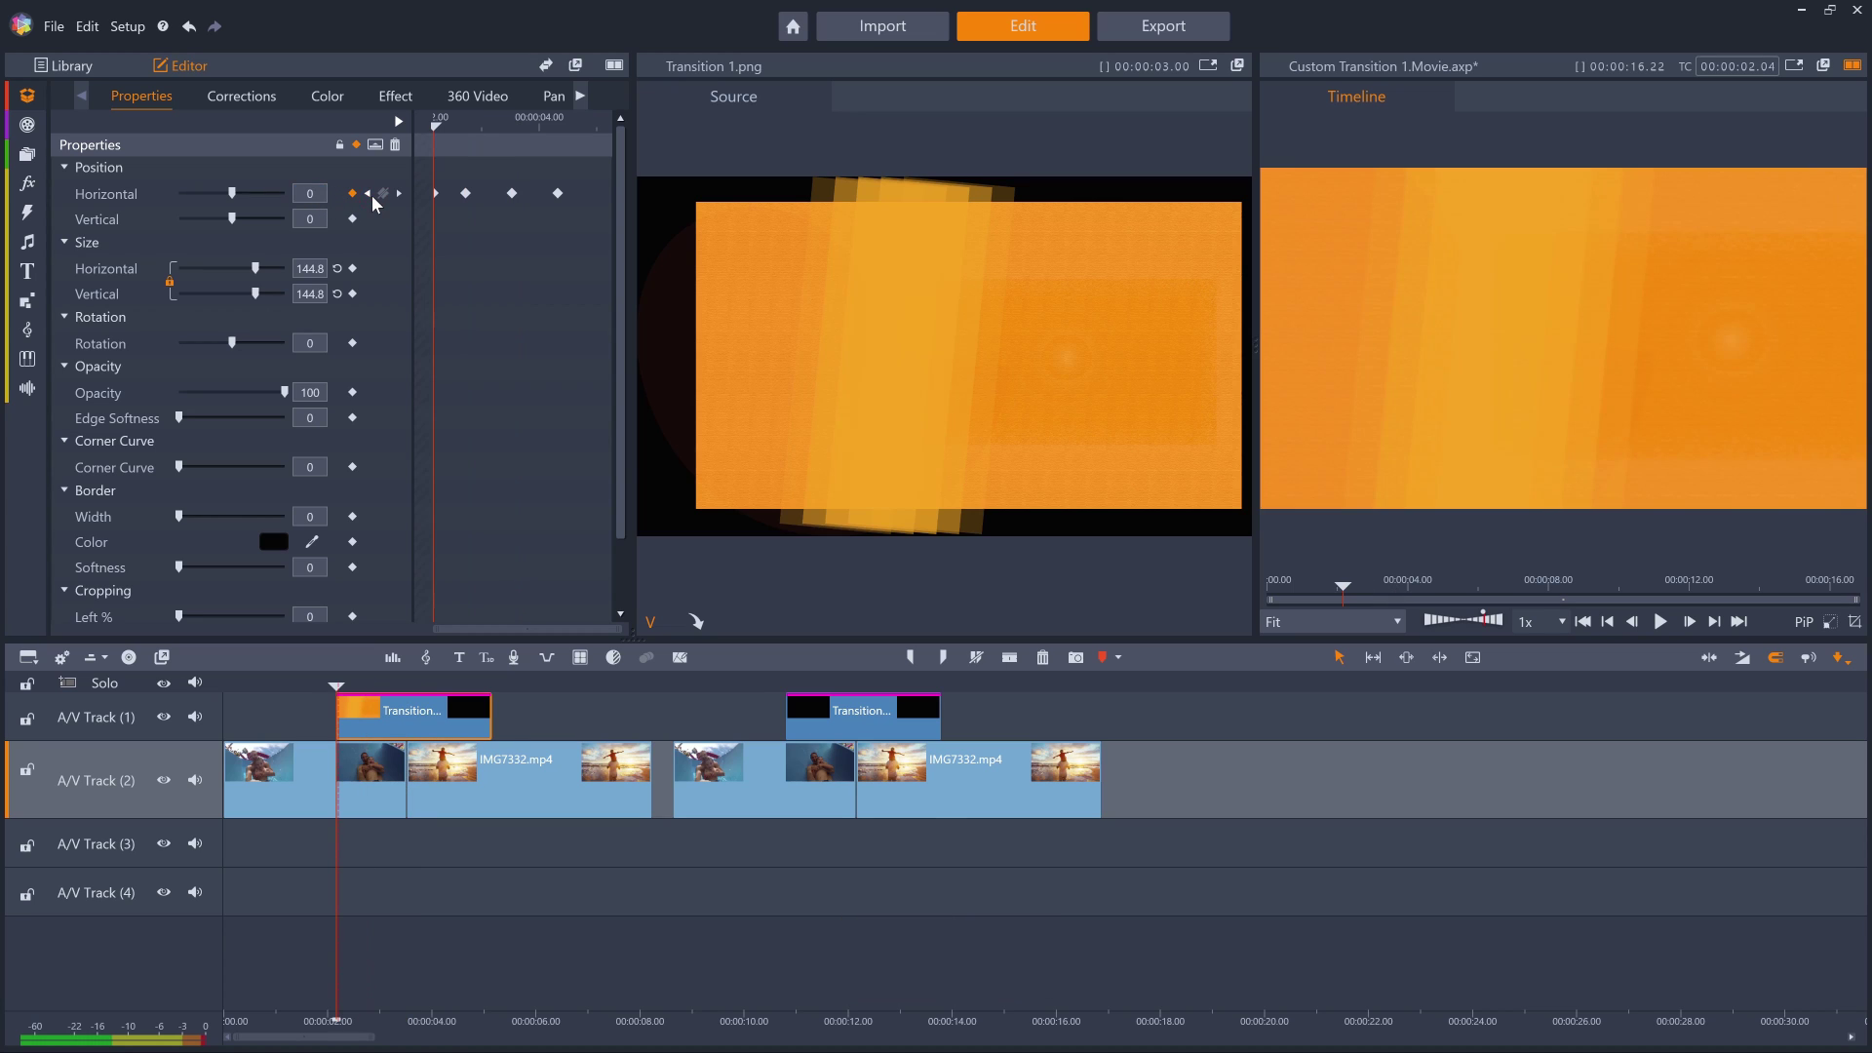
click(323, 194)
key(ctrl+v)
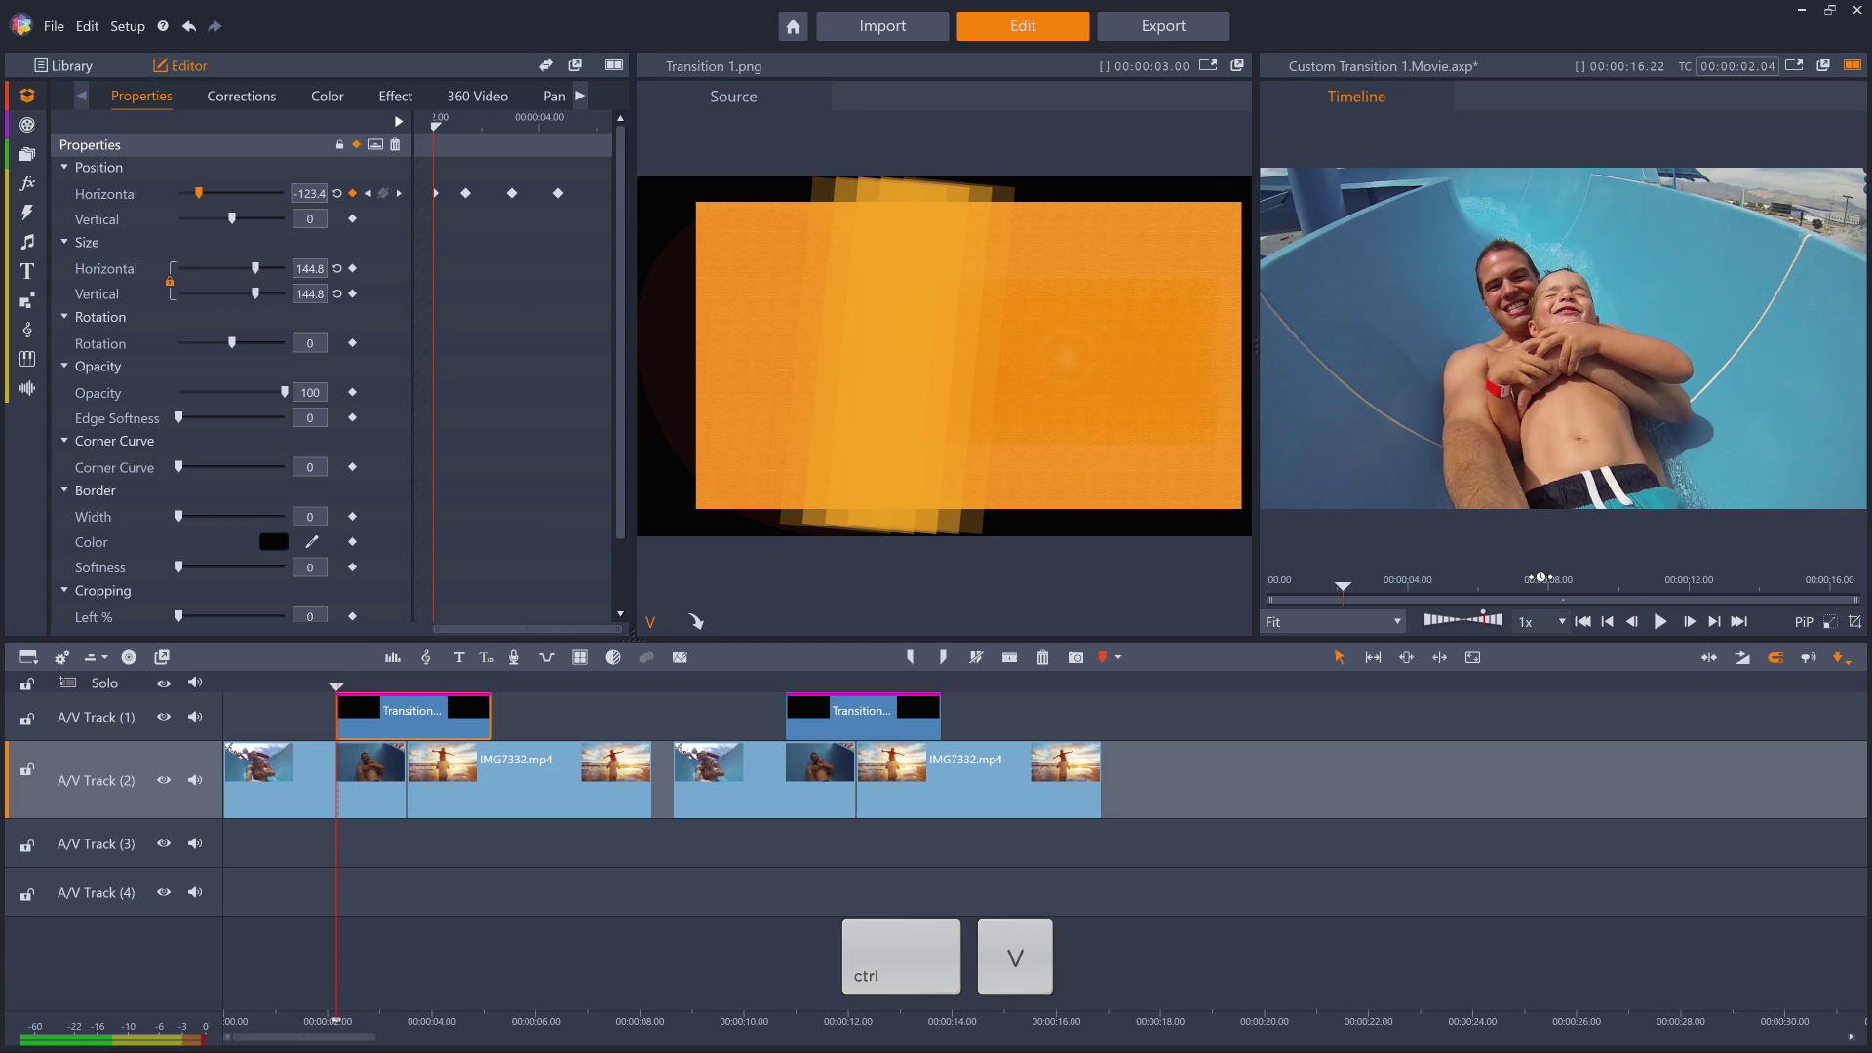
Play back the wipe and park the playhead around 03.17
click(1660, 621)
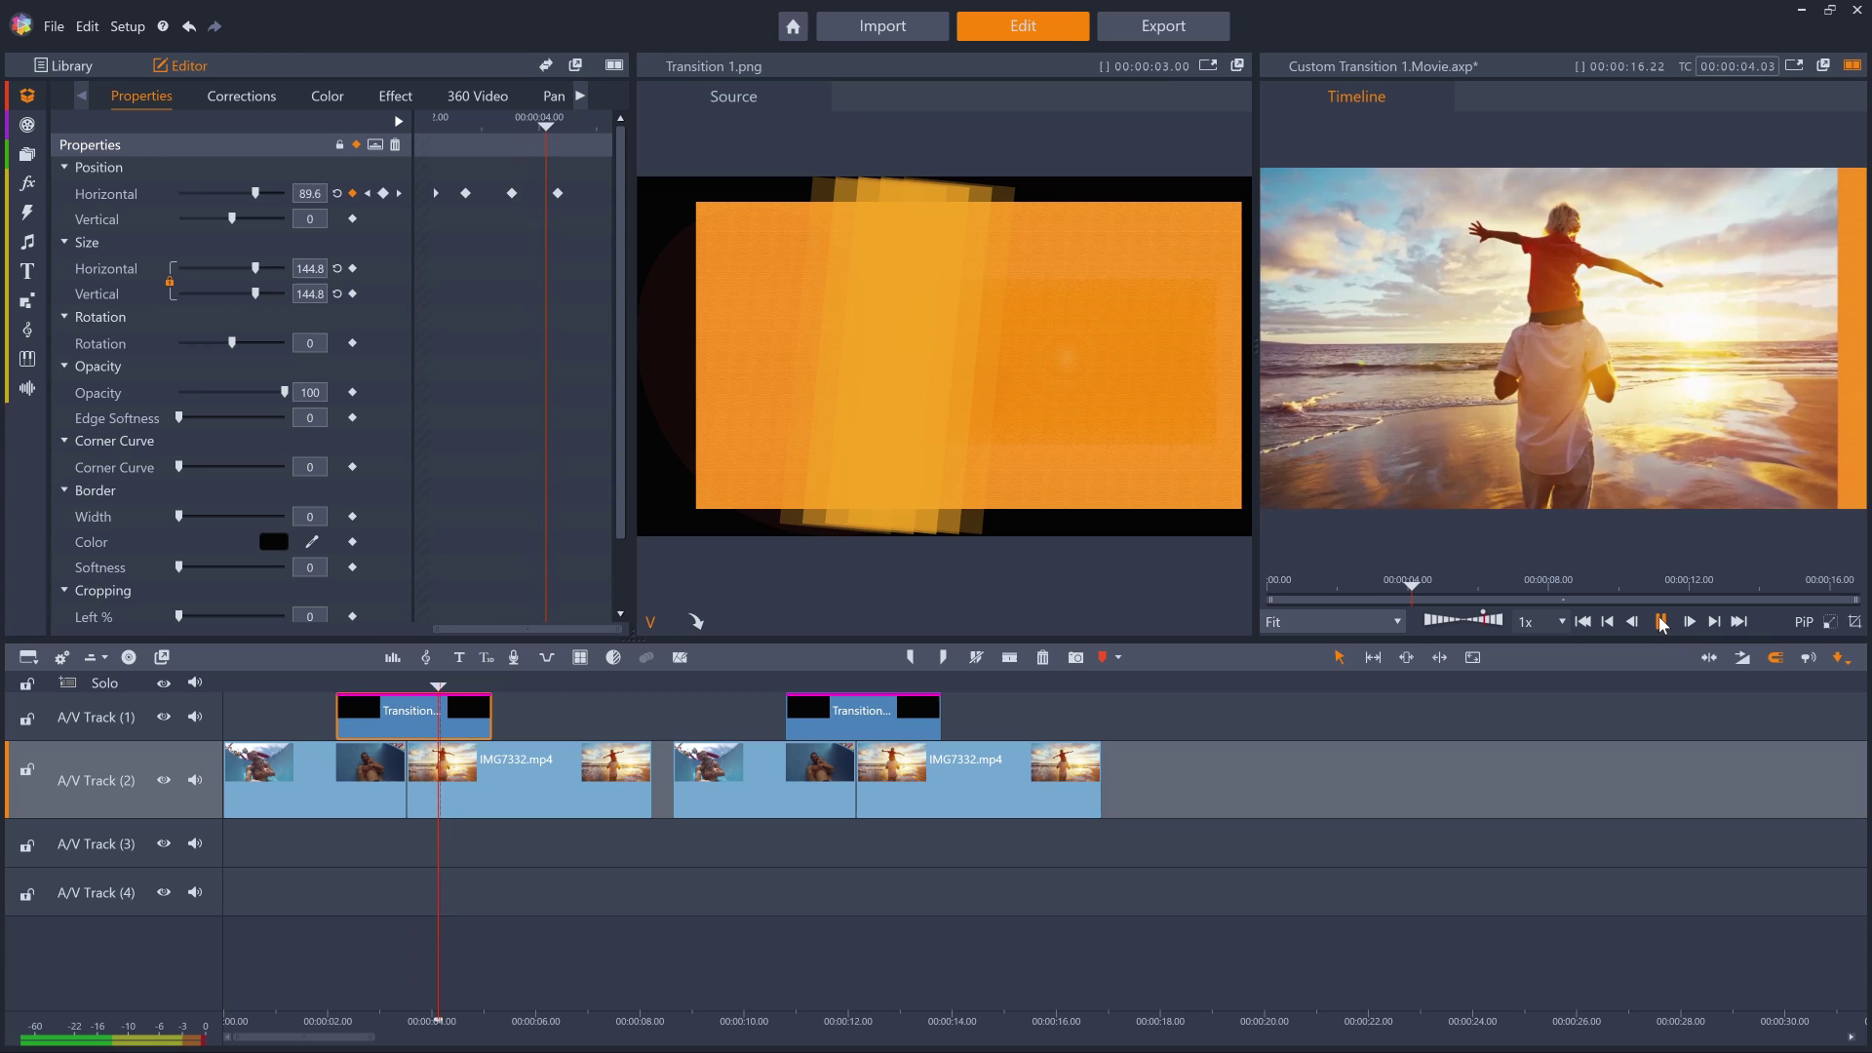
click(1660, 621)
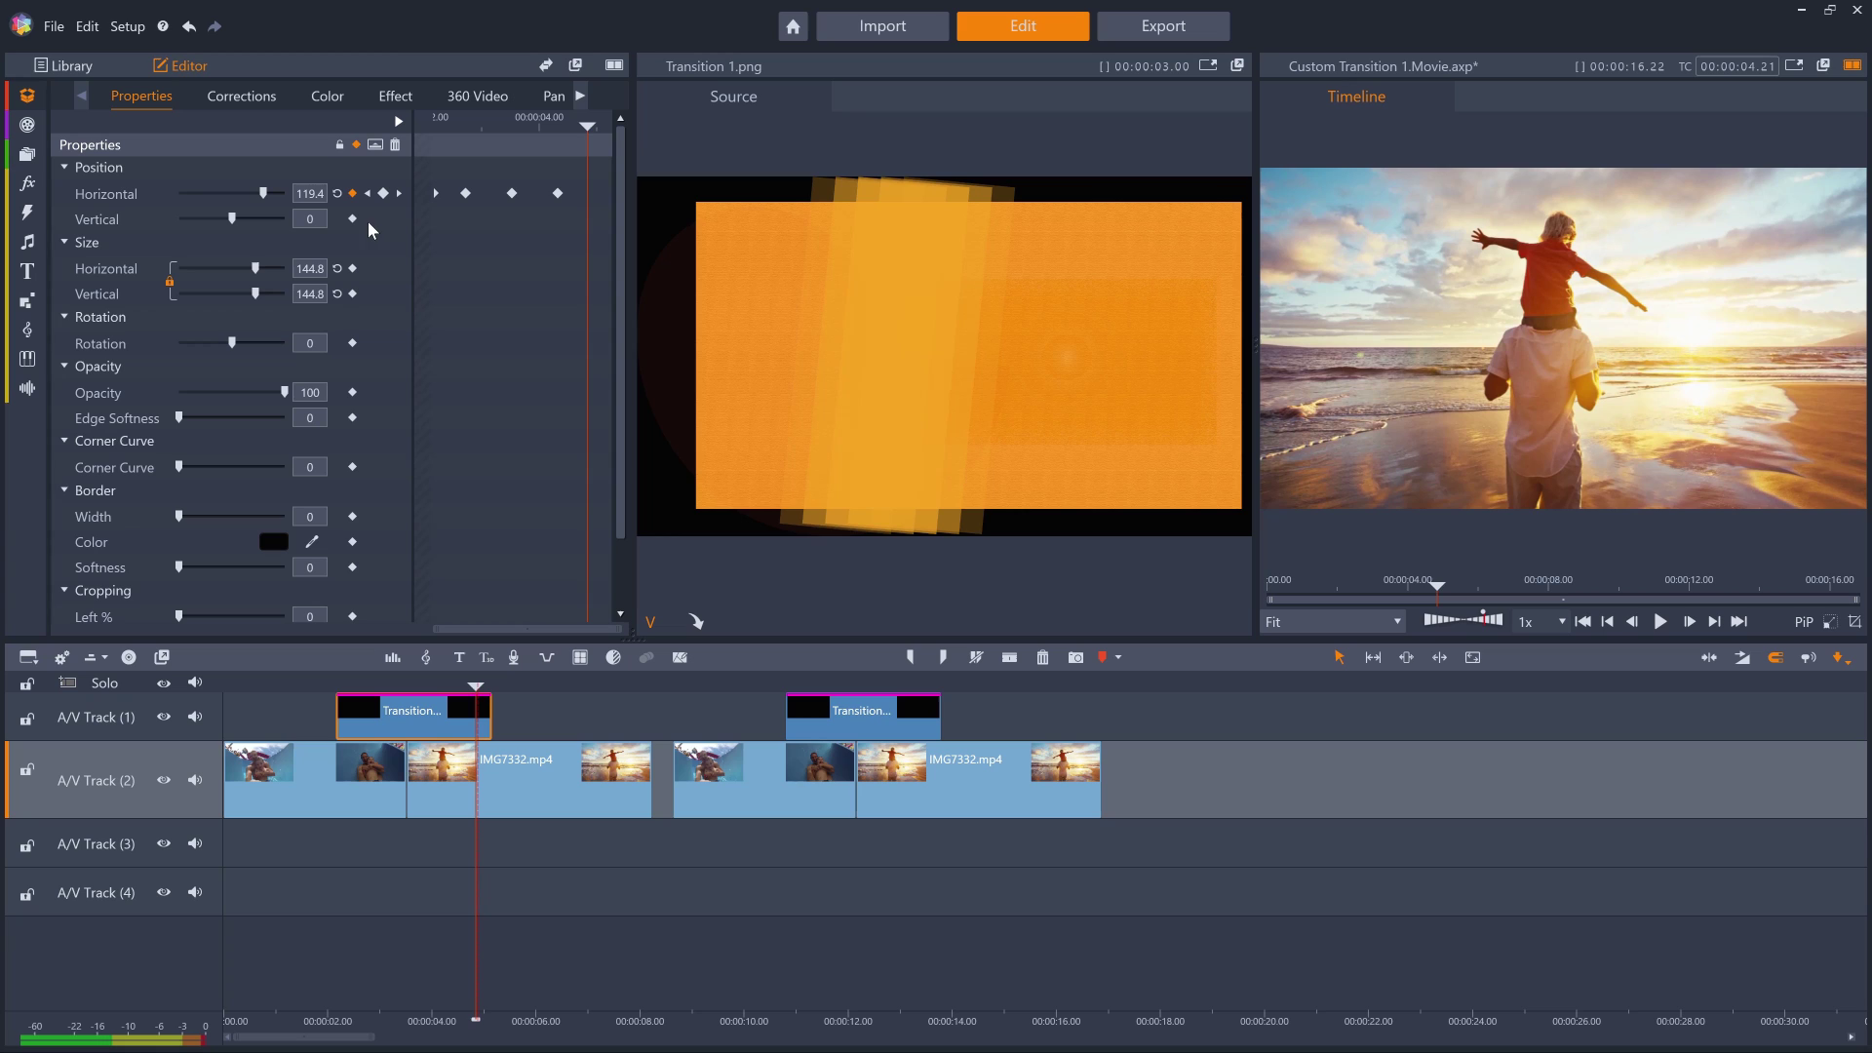
click(413, 679)
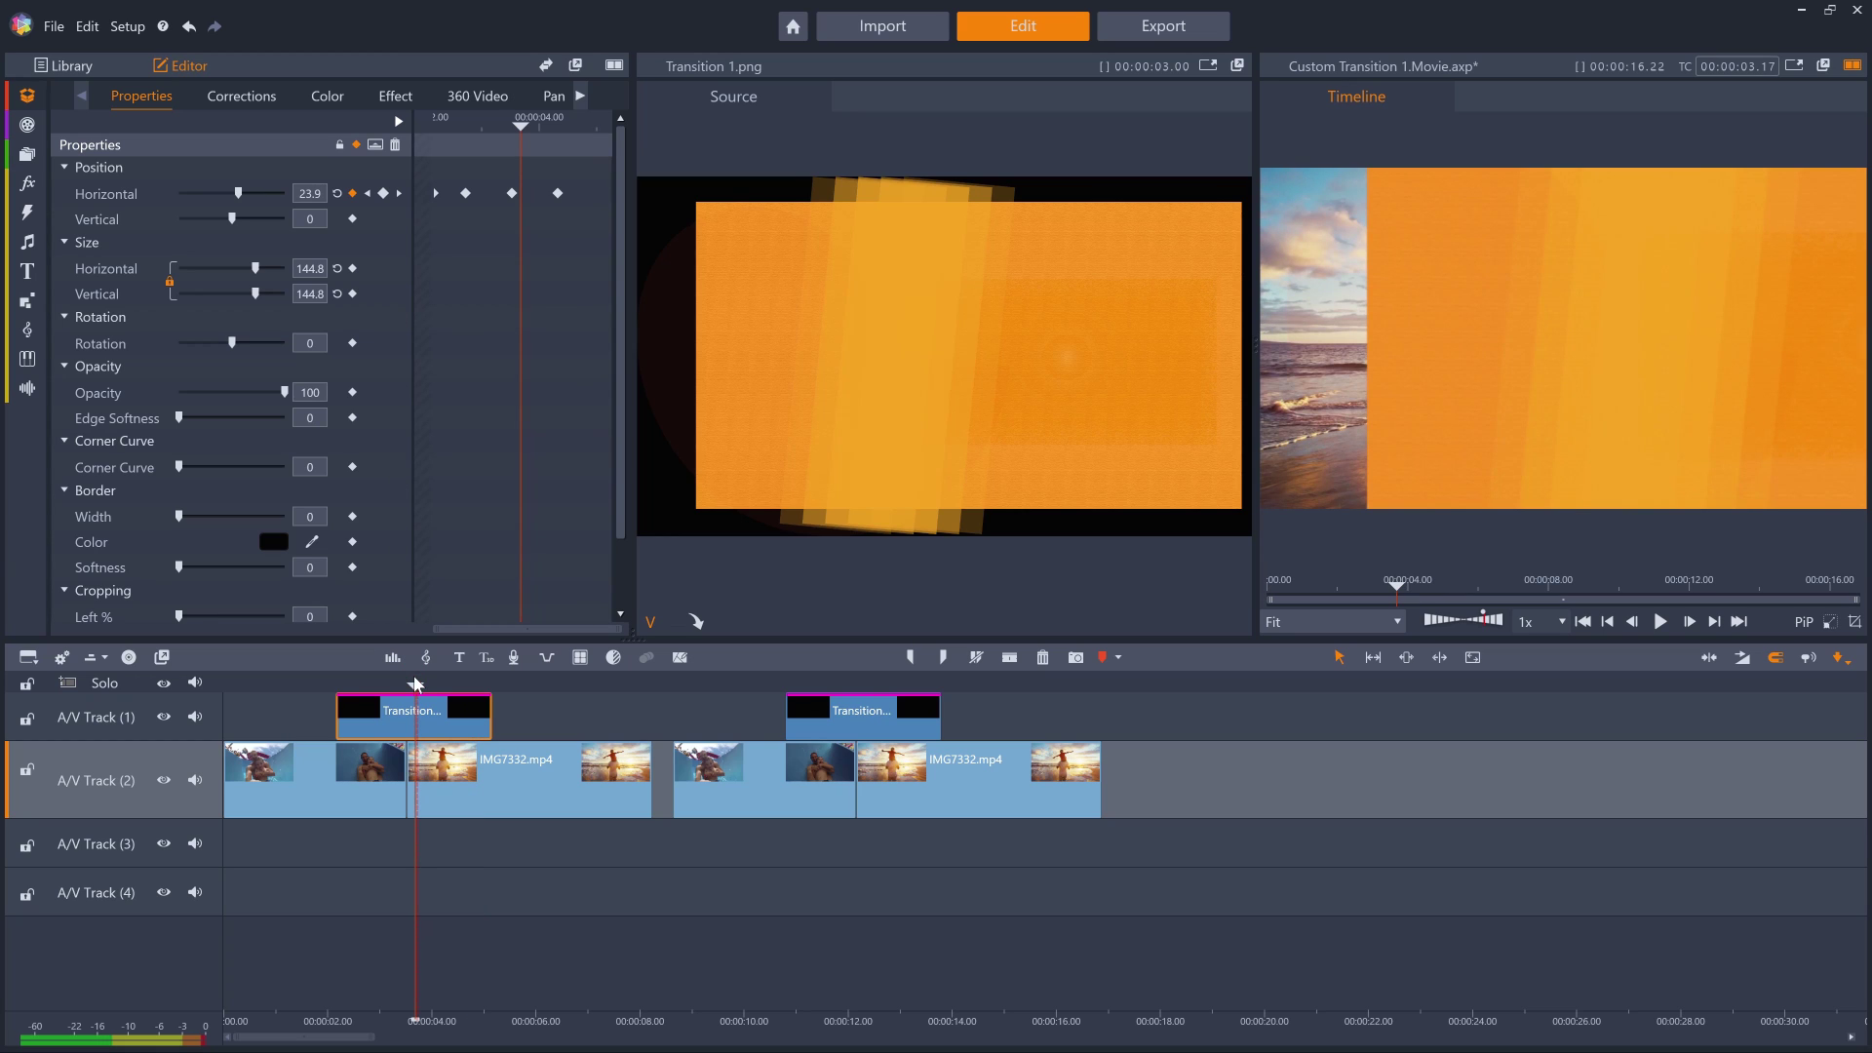
Toggle the clip's effects: Lens Correction off, Cylinder and Tile on, previewing the wipe
click(398, 97)
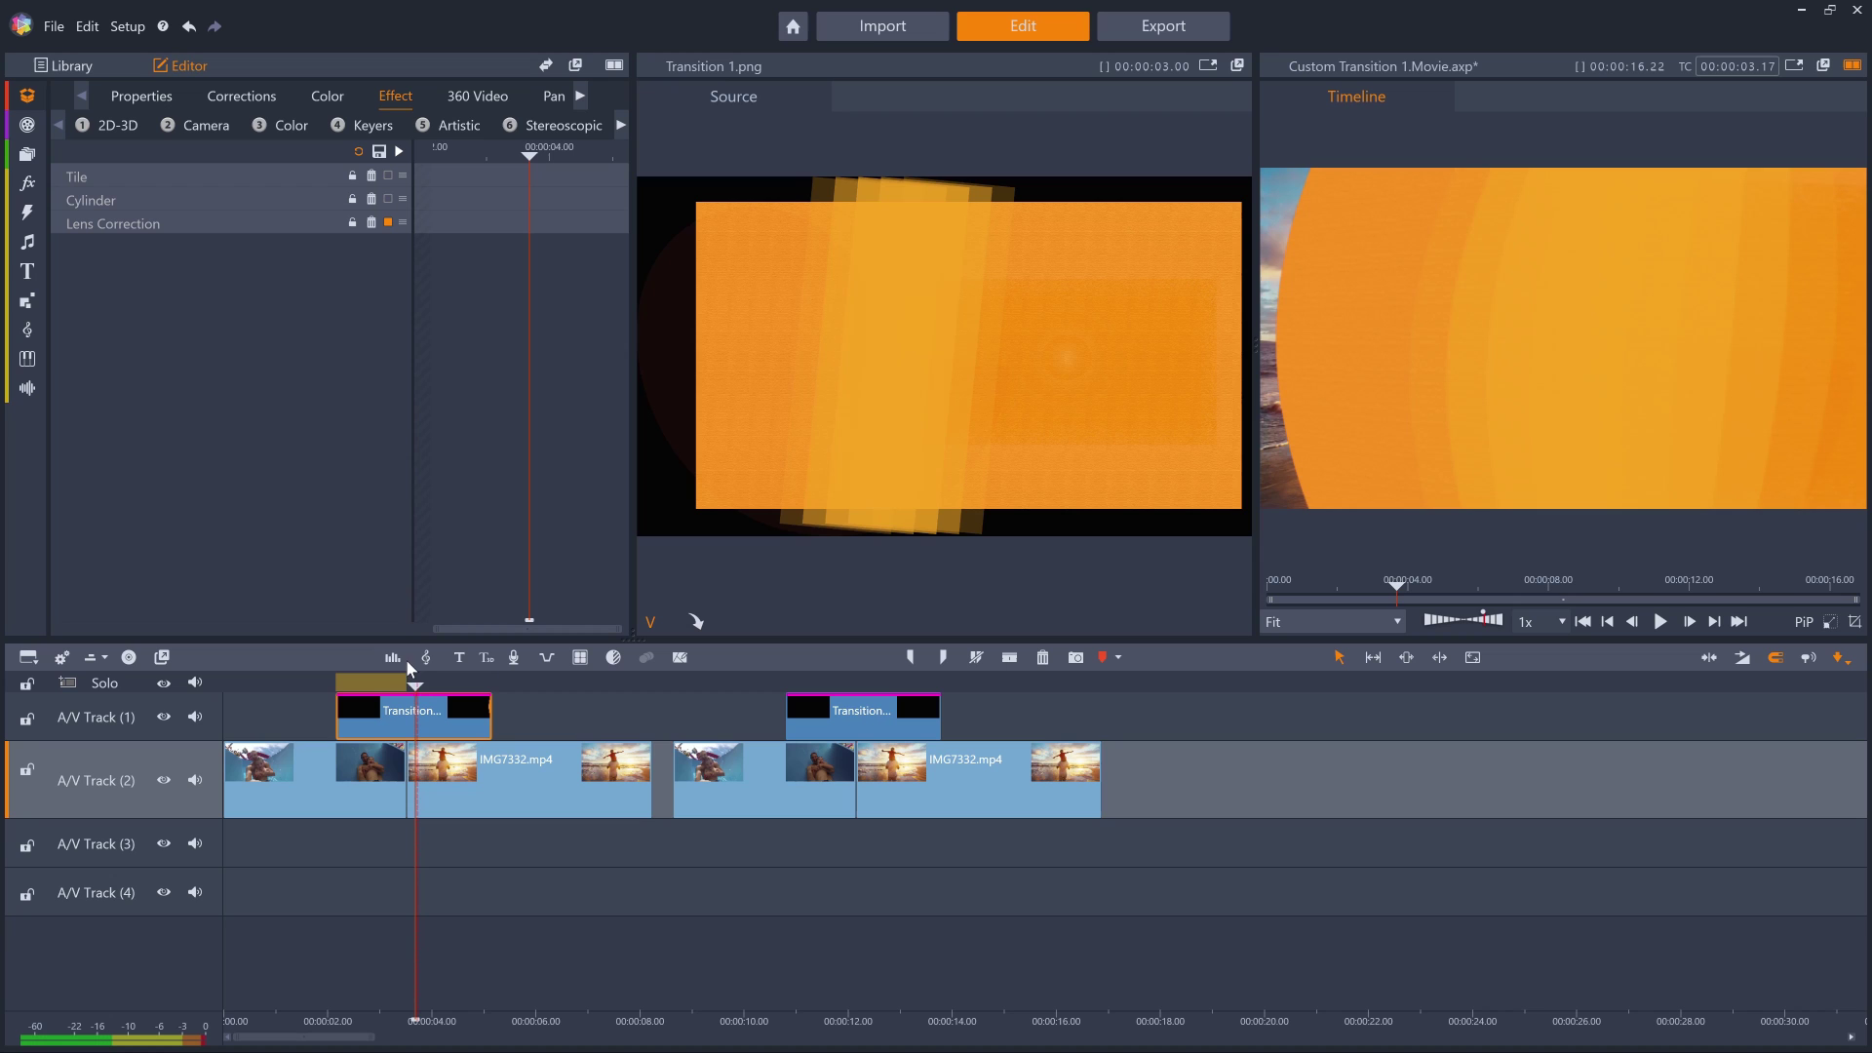
click(397, 687)
drag(397, 688, 431, 689)
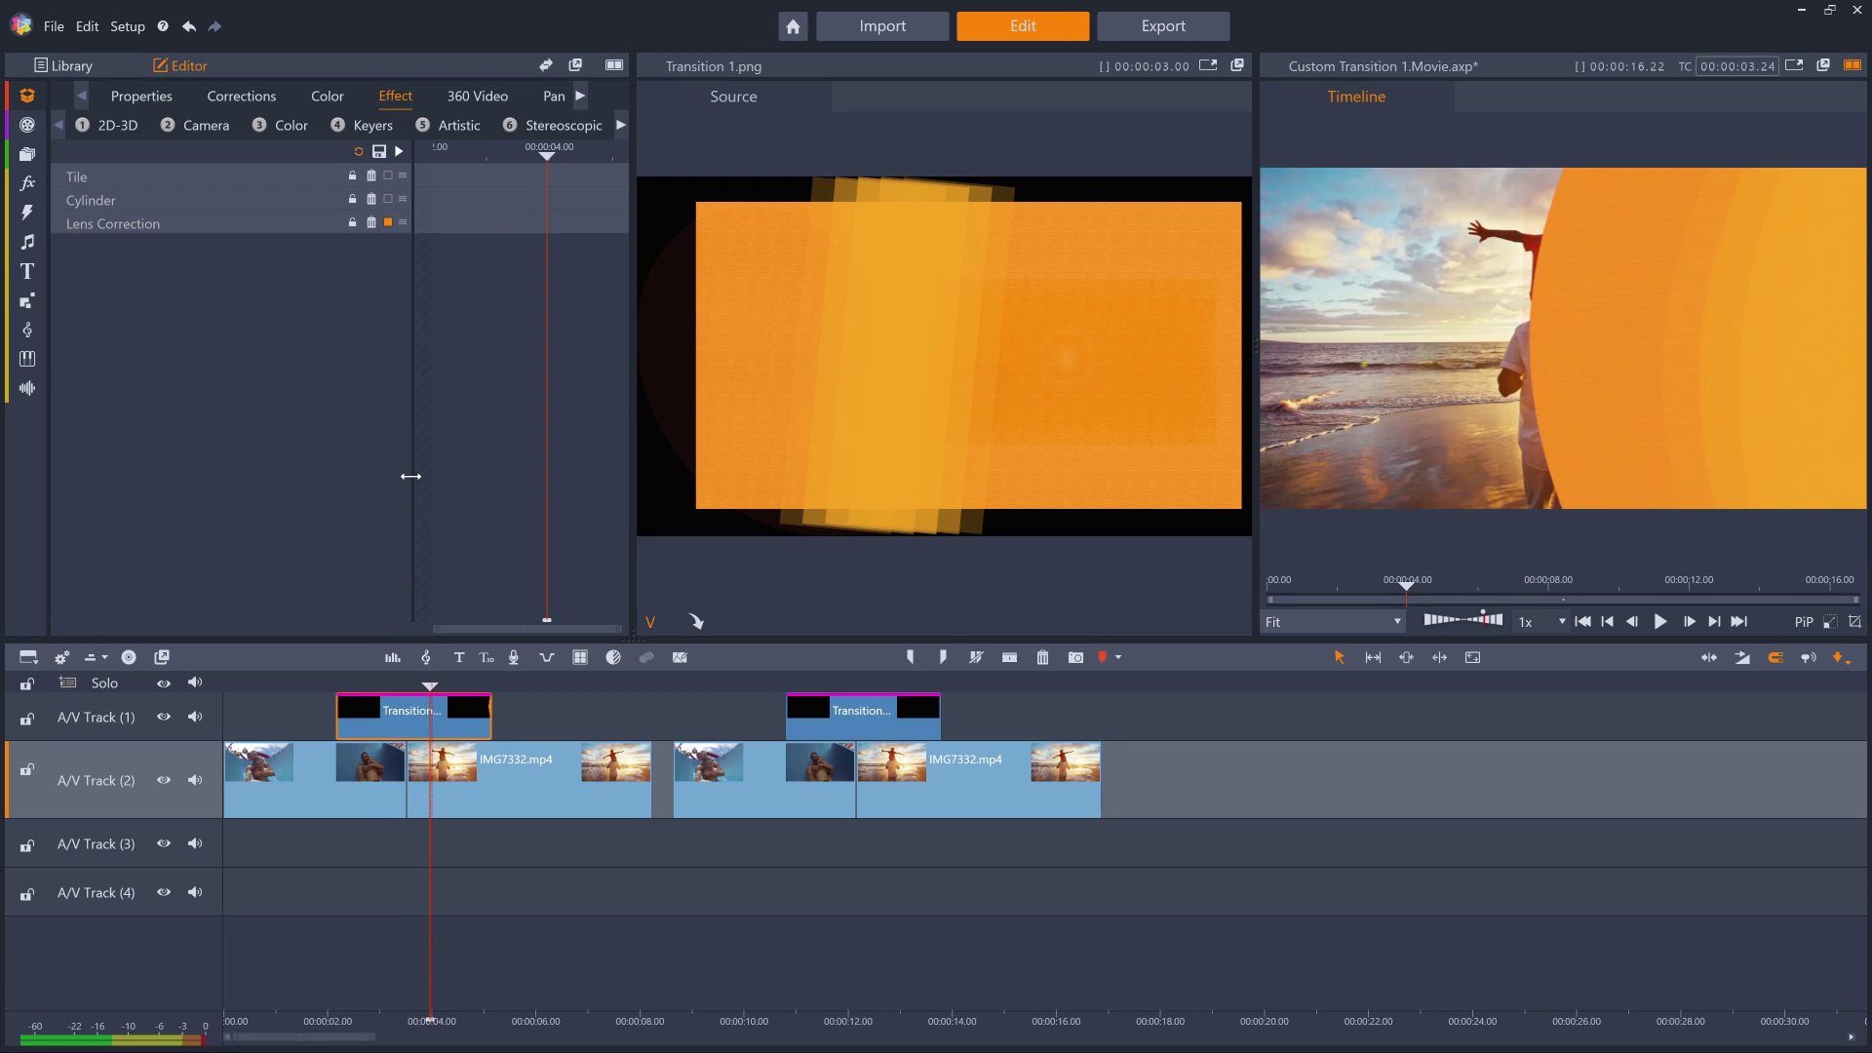
click(388, 222)
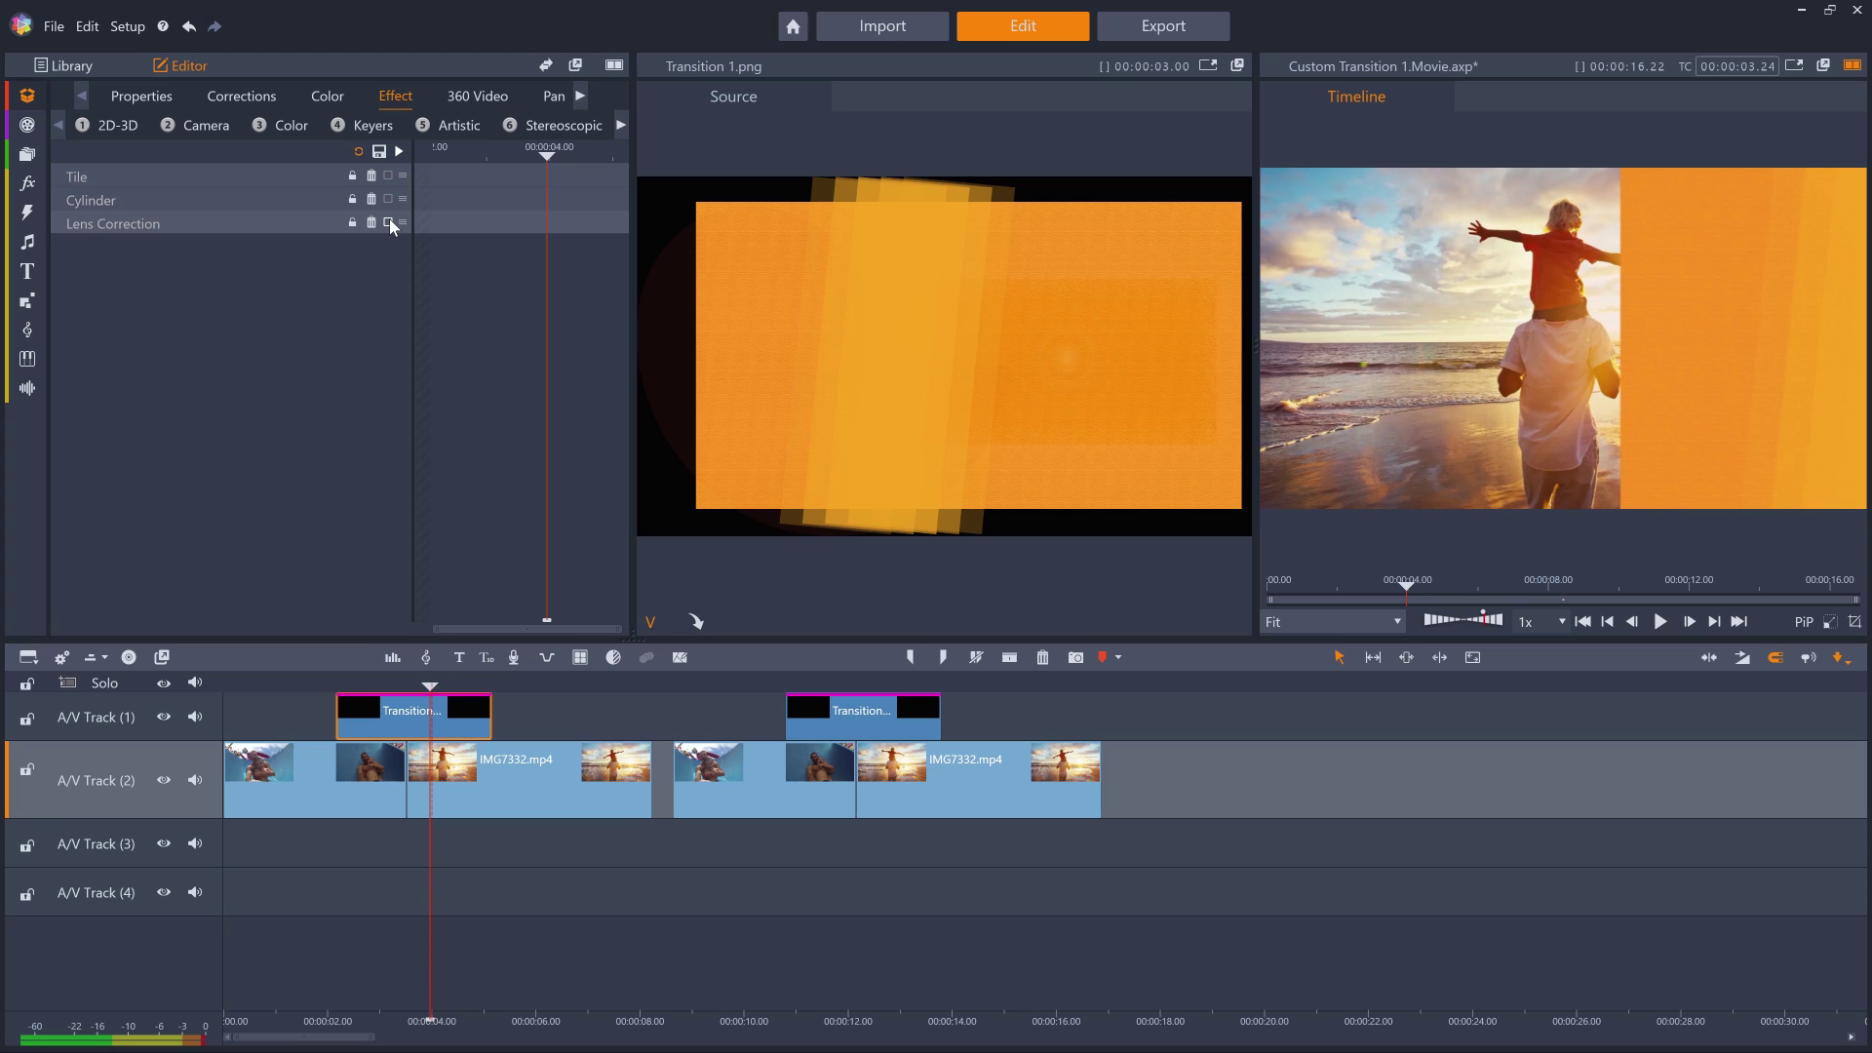
click(387, 200)
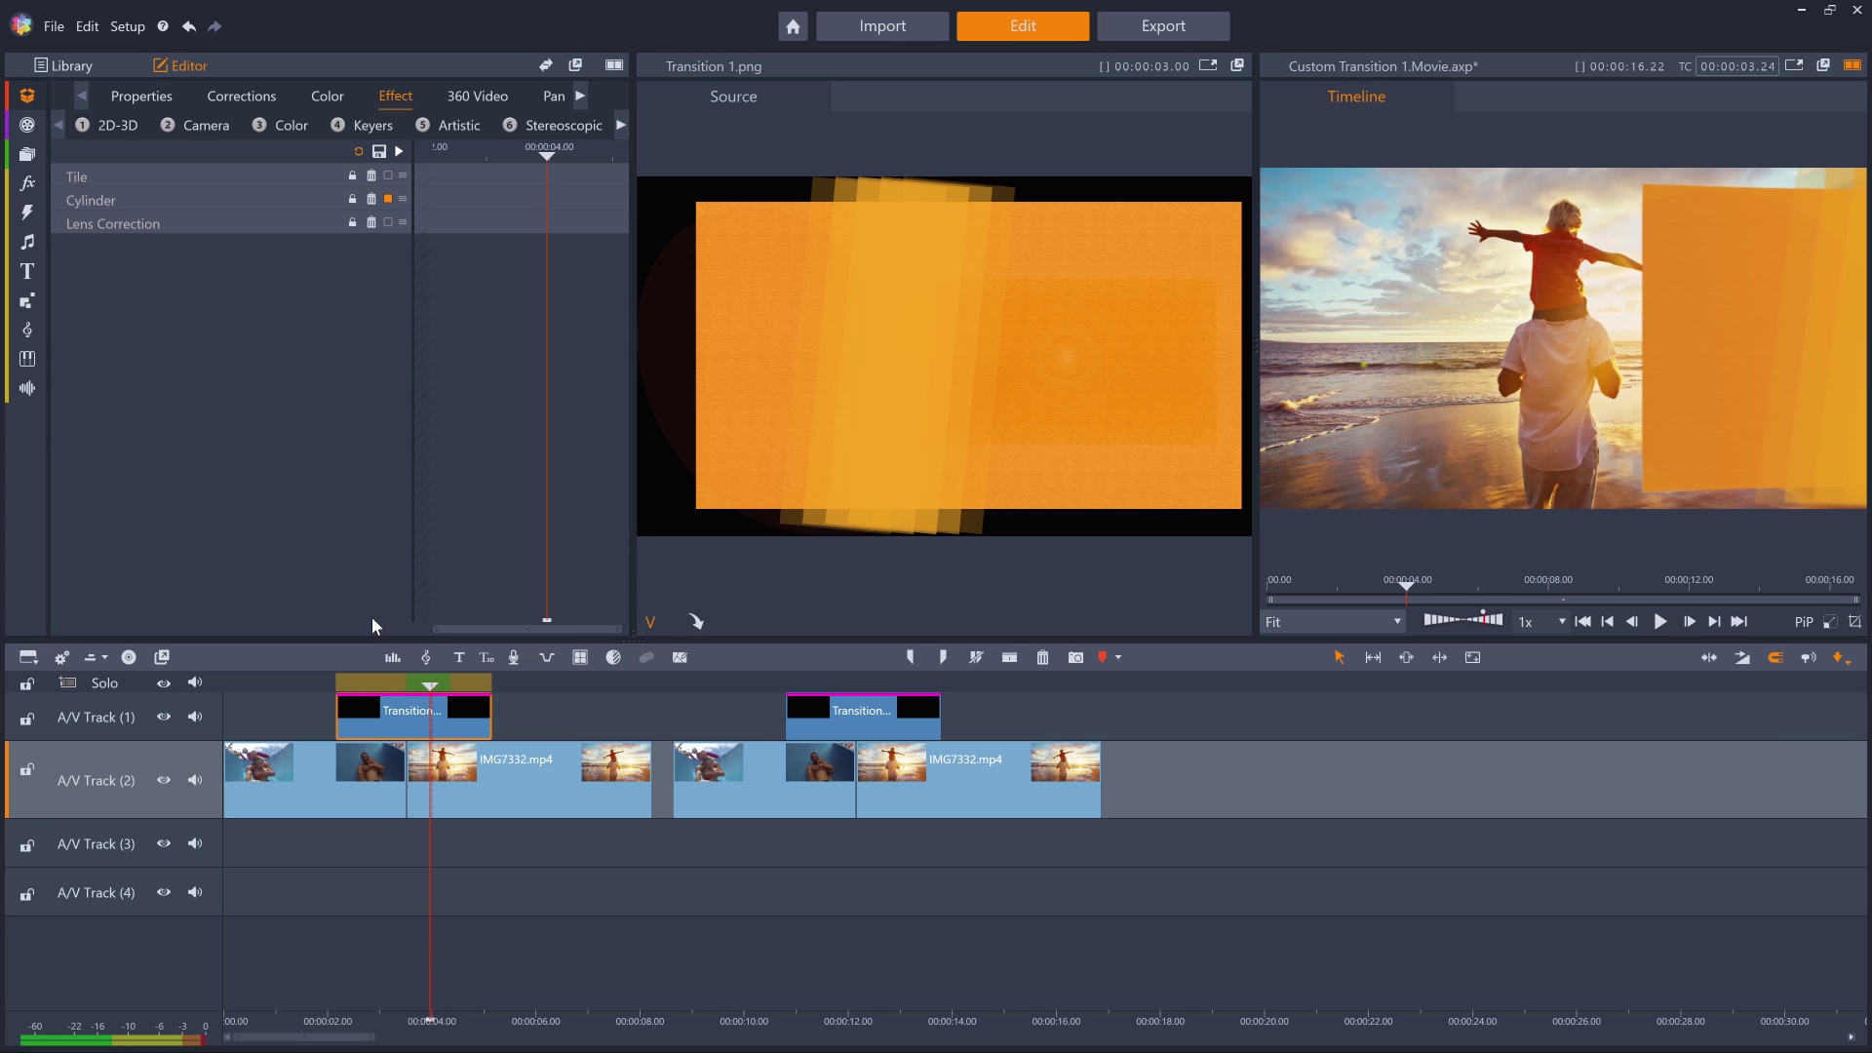
mouse_move(429, 686)
mouse_down()
mouse_move(381, 683)
mouse_move(450, 683)
mouse_move(417, 683)
mouse_up()
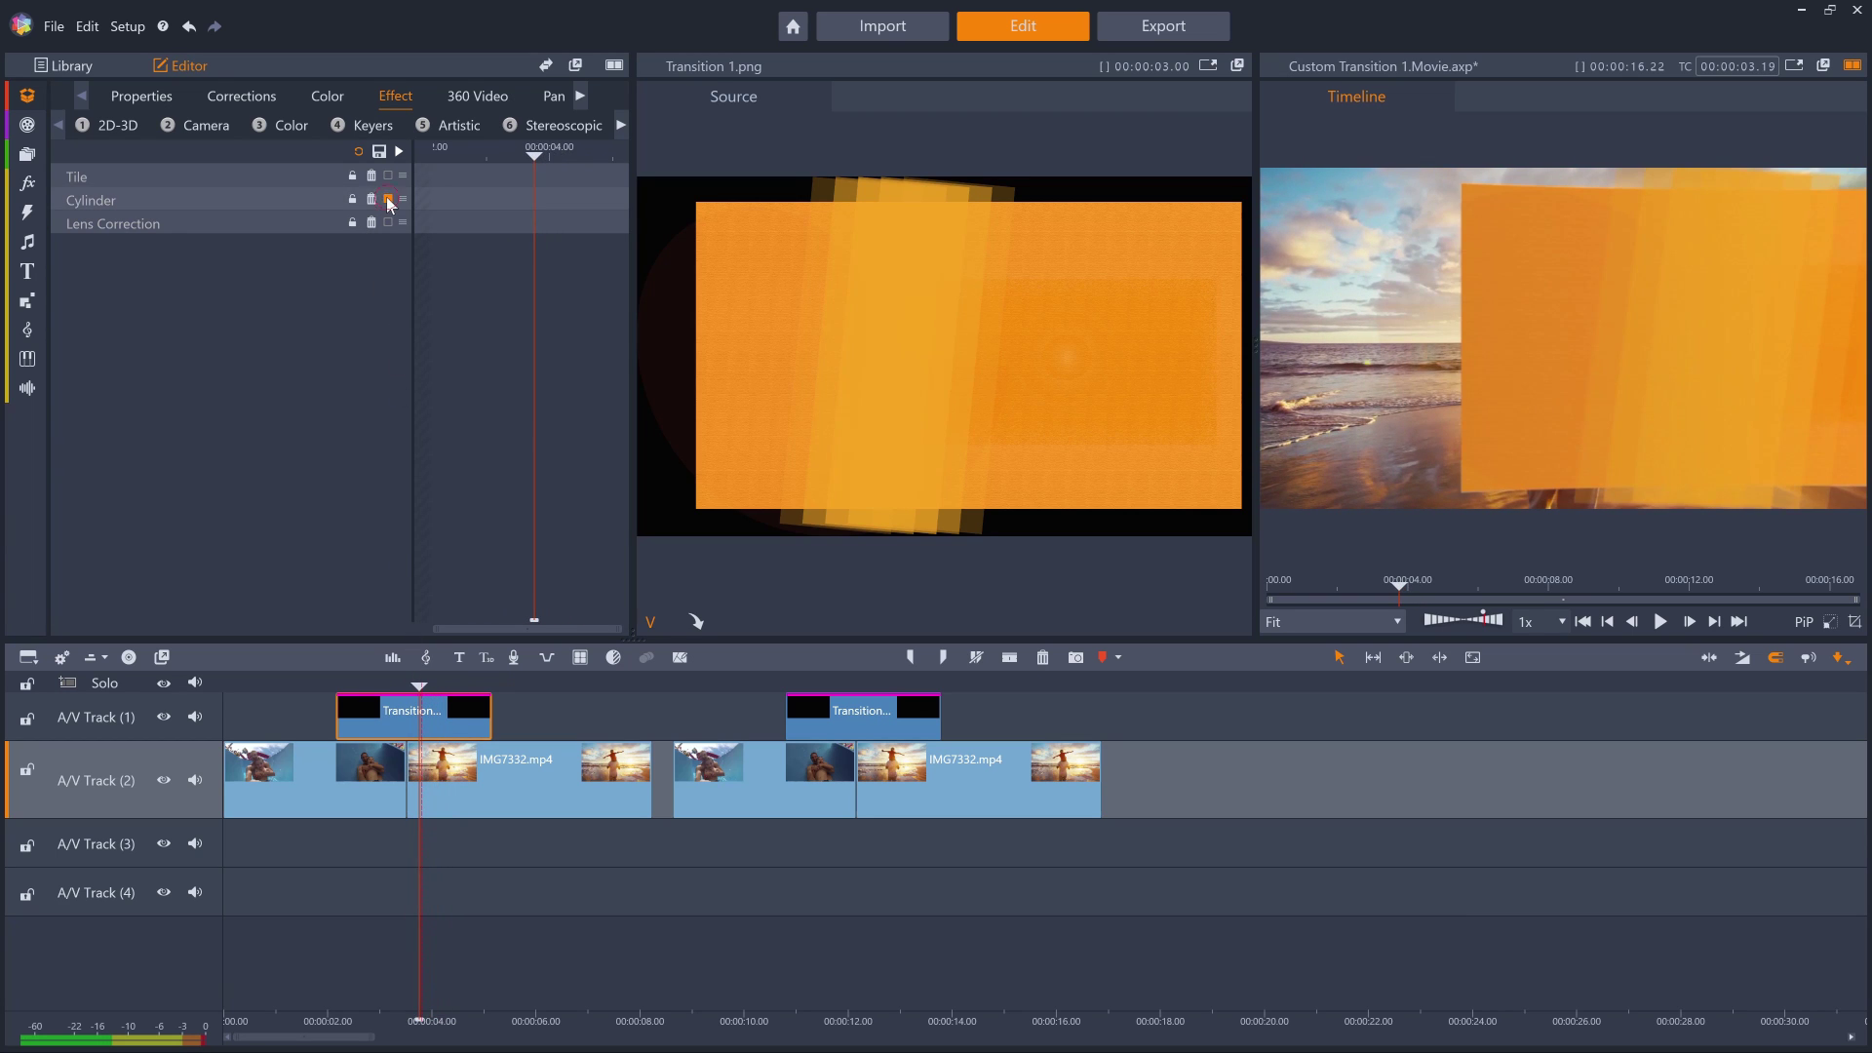
click(388, 175)
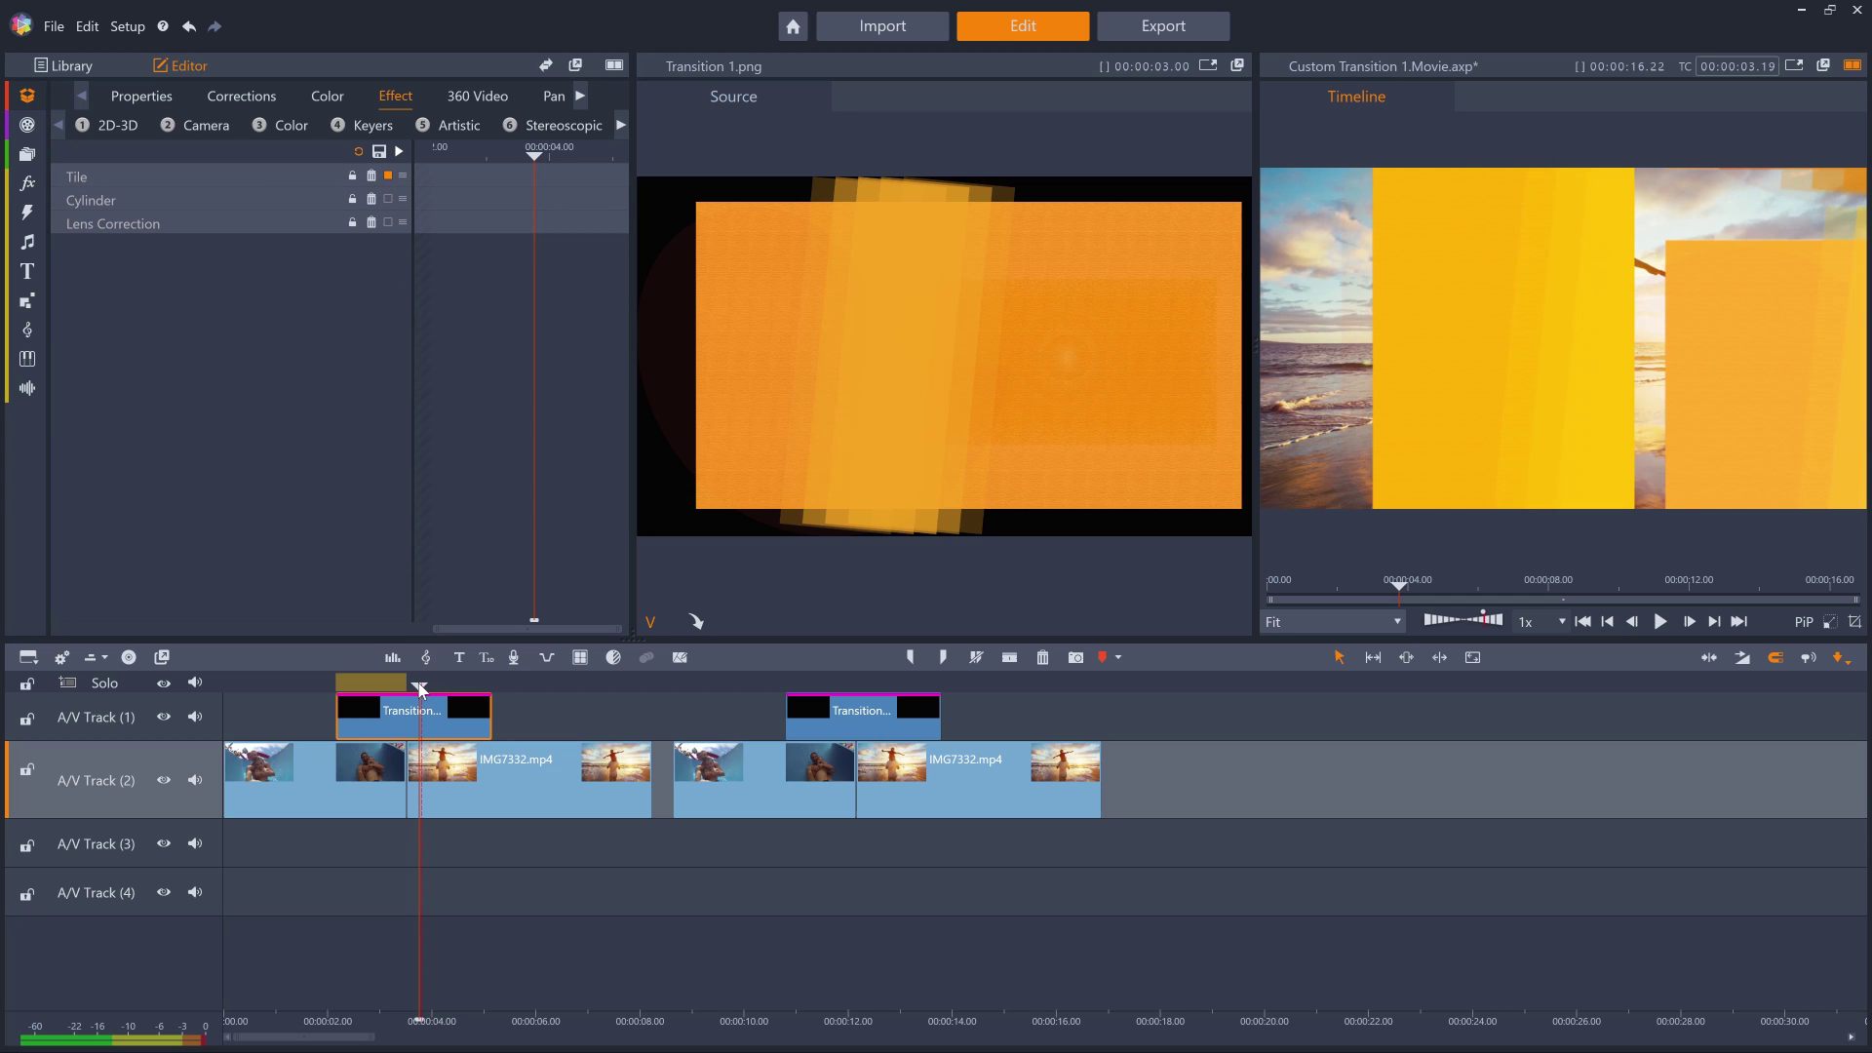
mouse_move(422, 678)
mouse_down()
mouse_move(360, 678)
mouse_move(451, 676)
mouse_move(415, 670)
mouse_up()
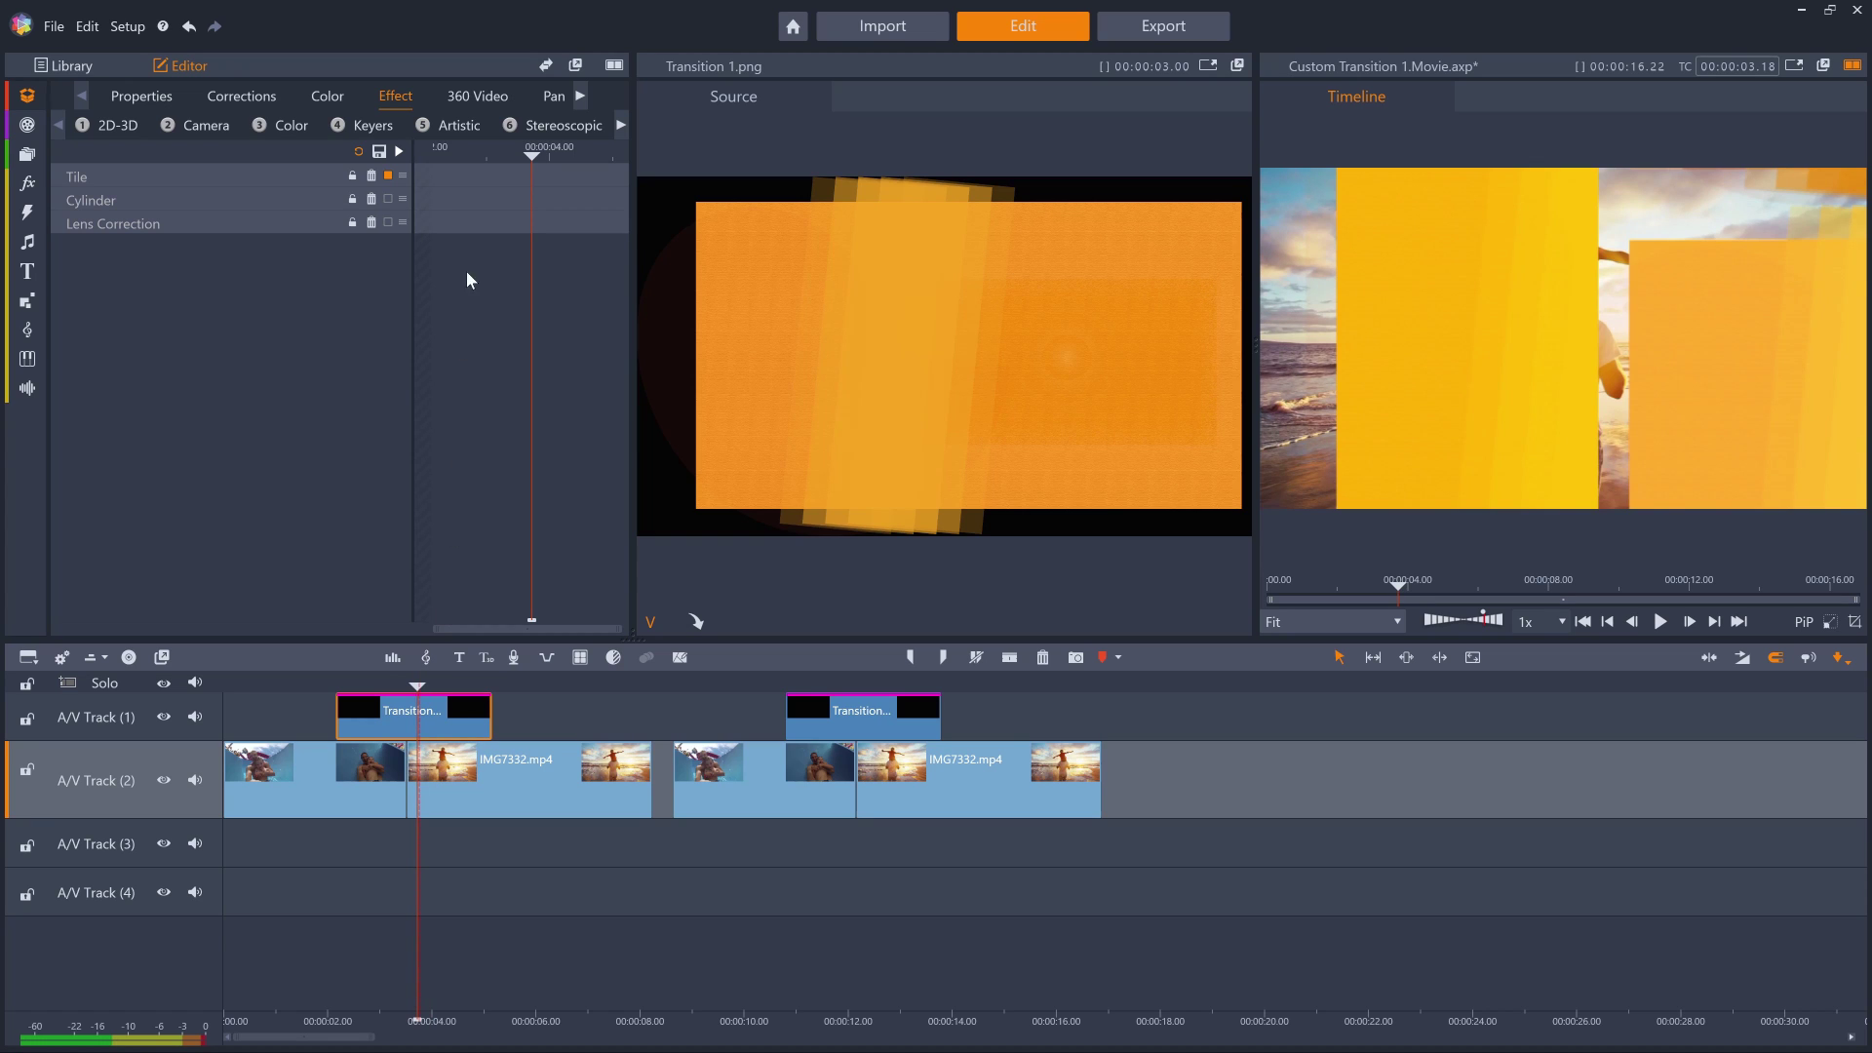
Choose Cylinder from the Artistic effects and select the second IMG7332 clip pair
click(464, 137)
click(578, 200)
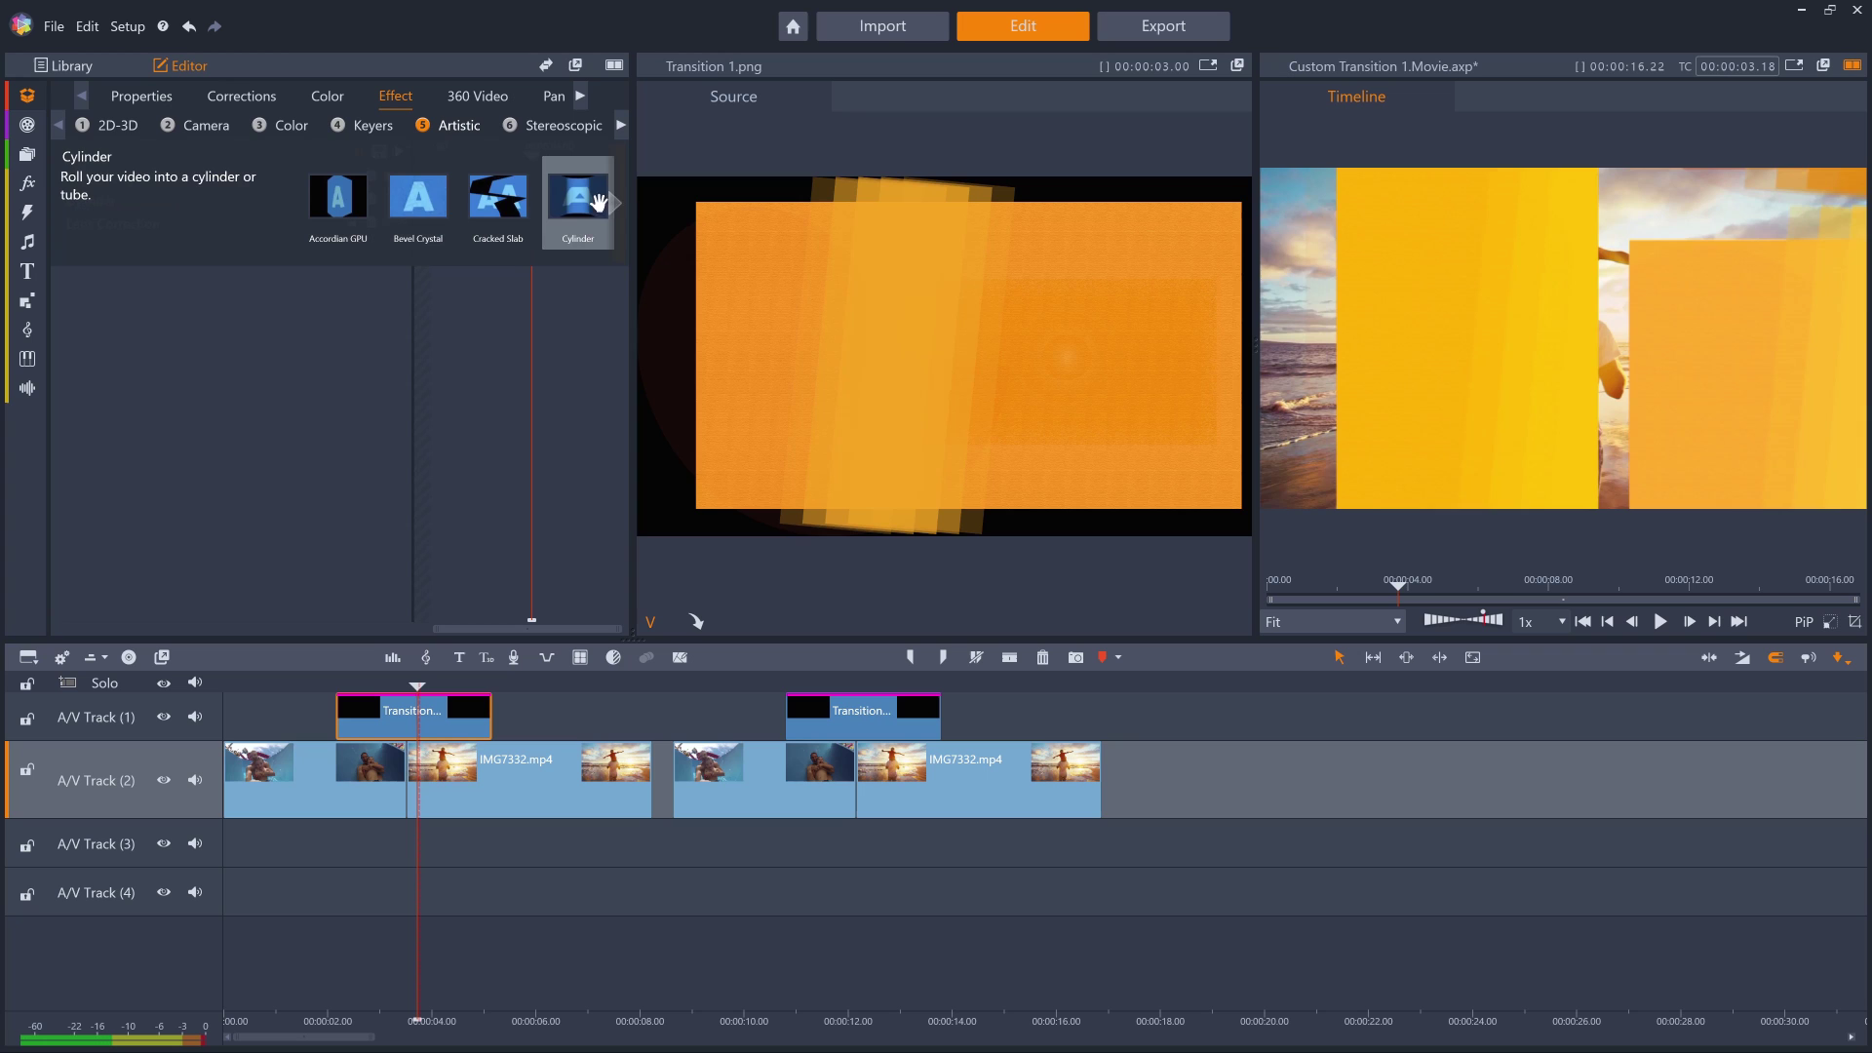
click(615, 203)
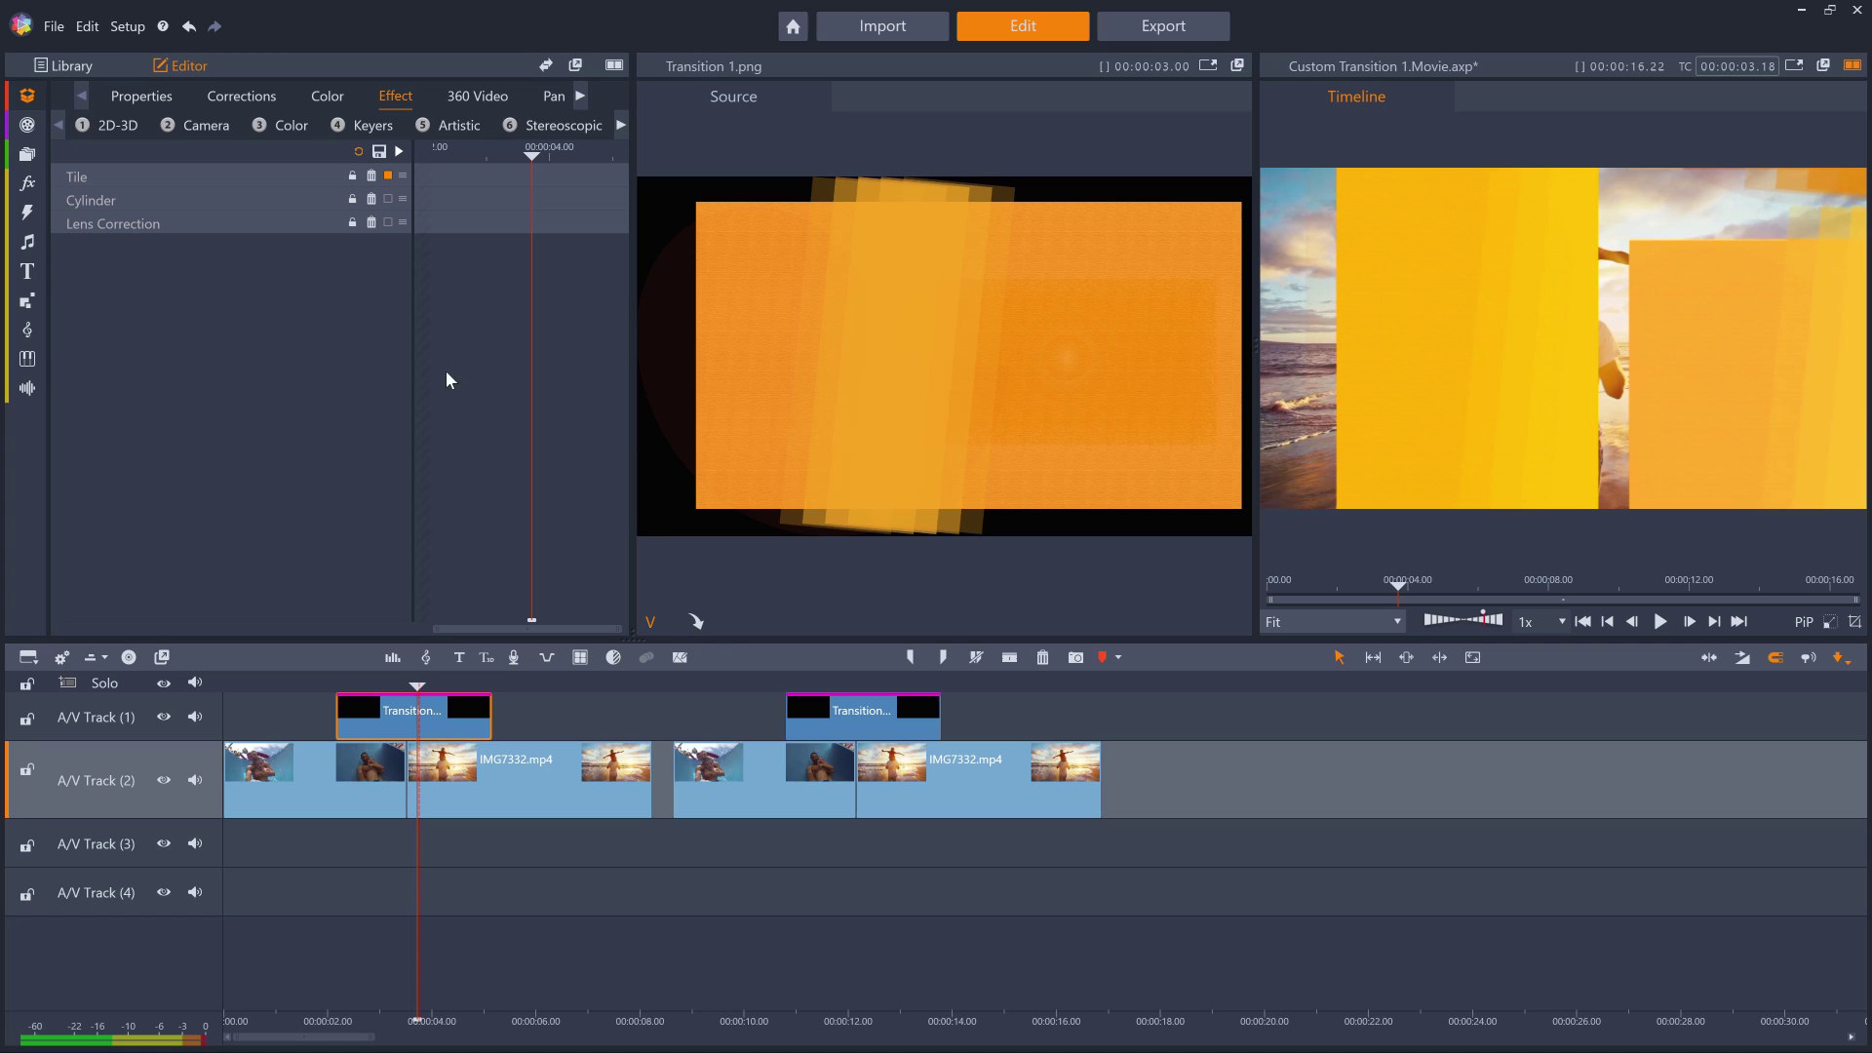
drag(836, 762, 989, 762)
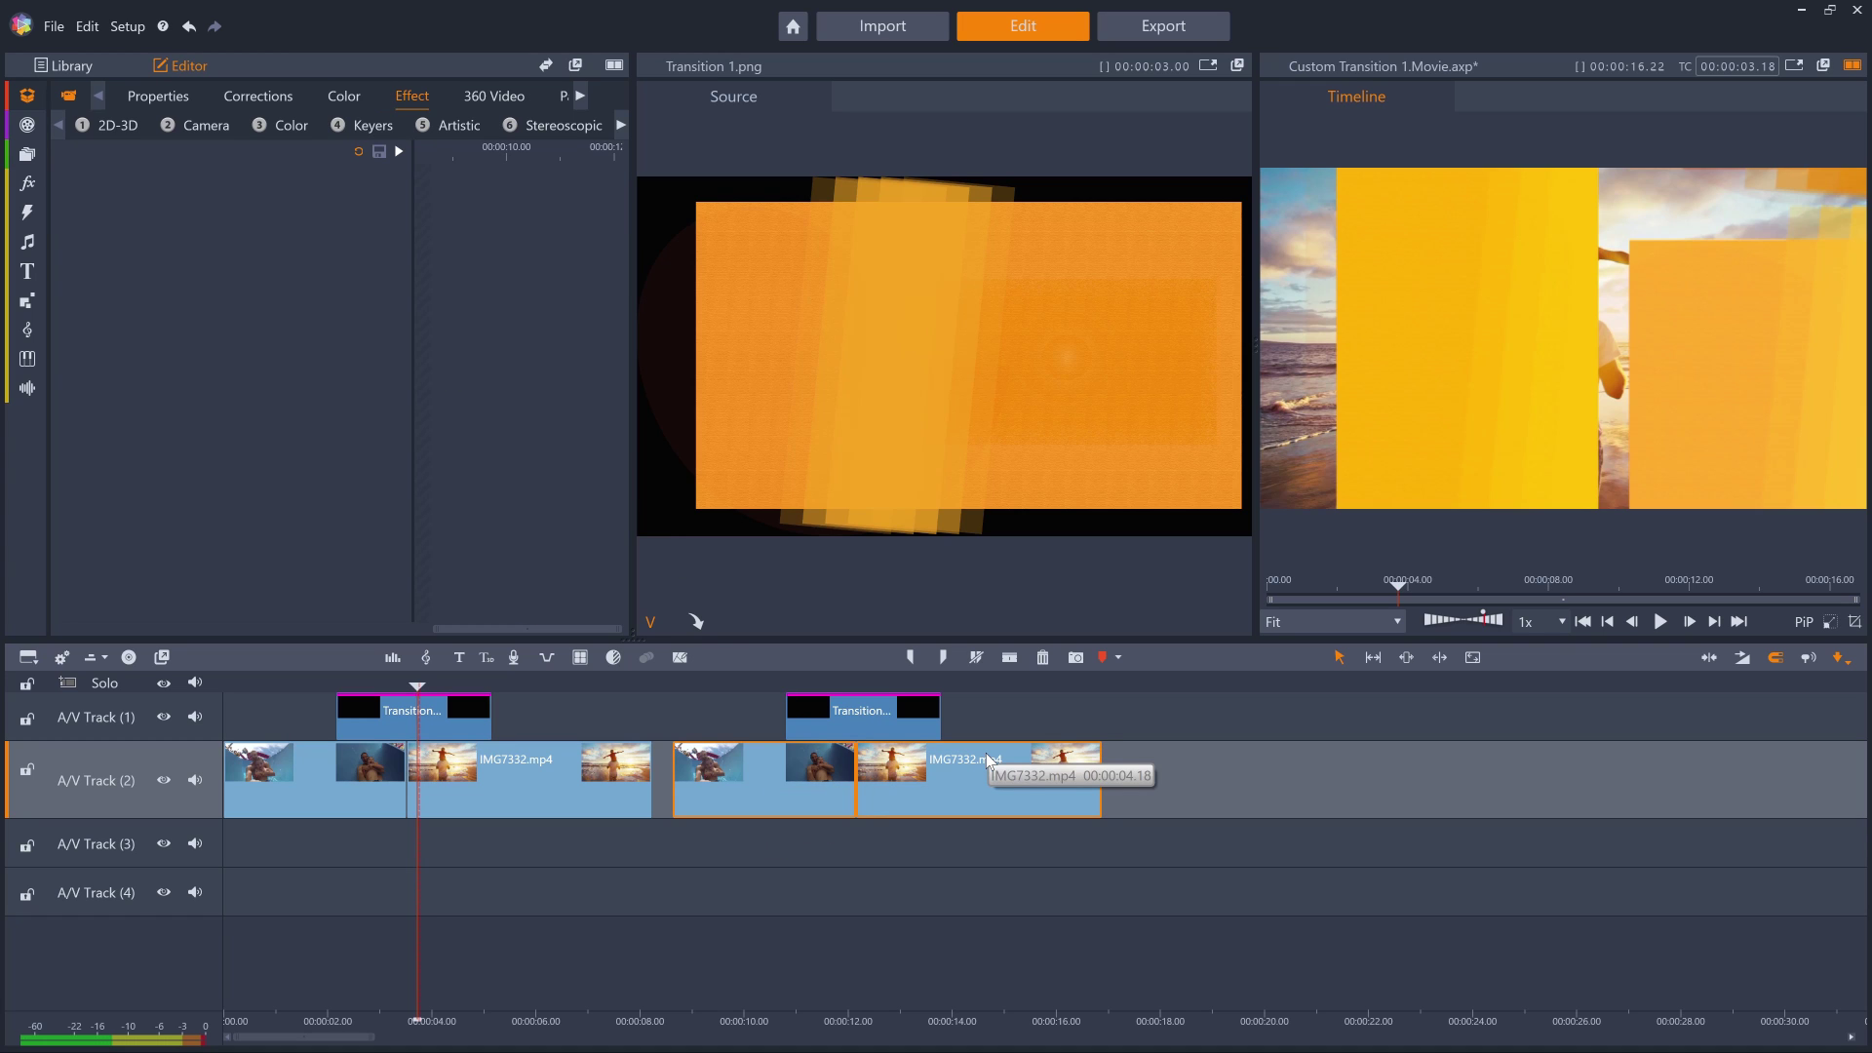
Inspect the second transition's Shards GPU Rotation keyframes at -124, 0 and 124
click(863, 714)
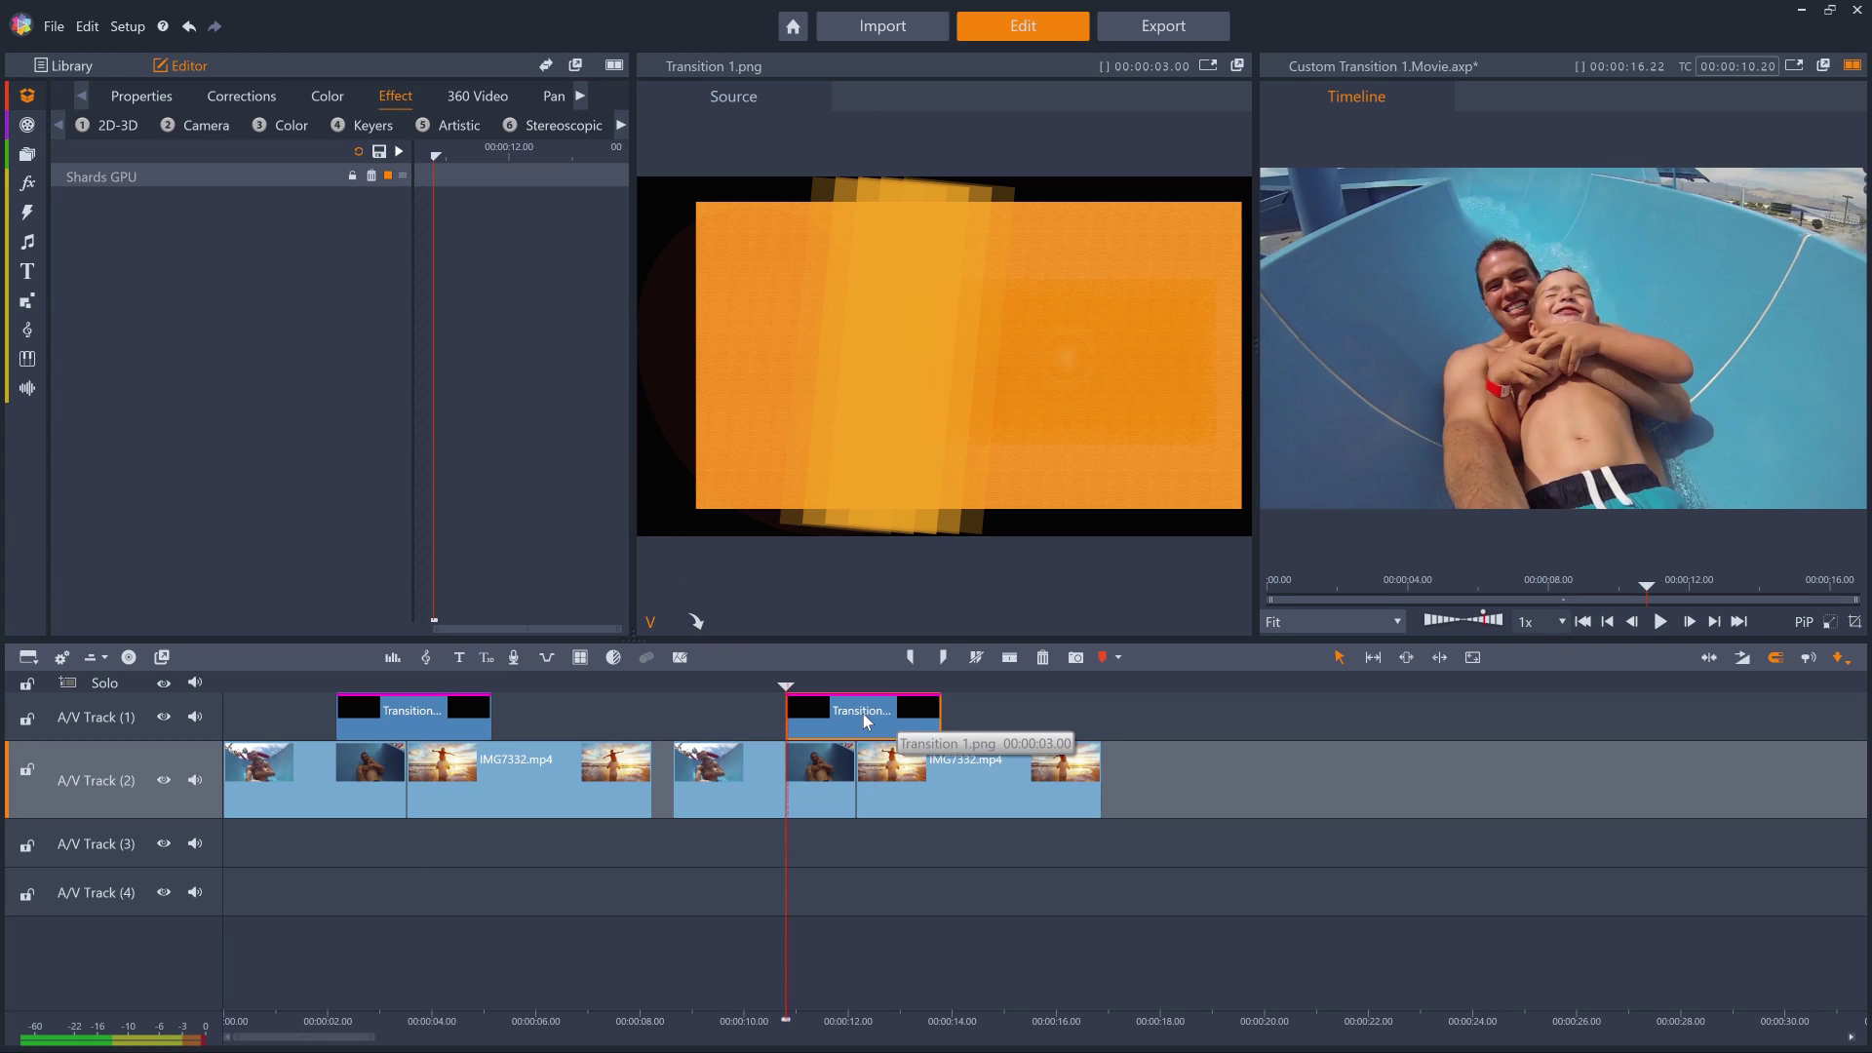
click(111, 177)
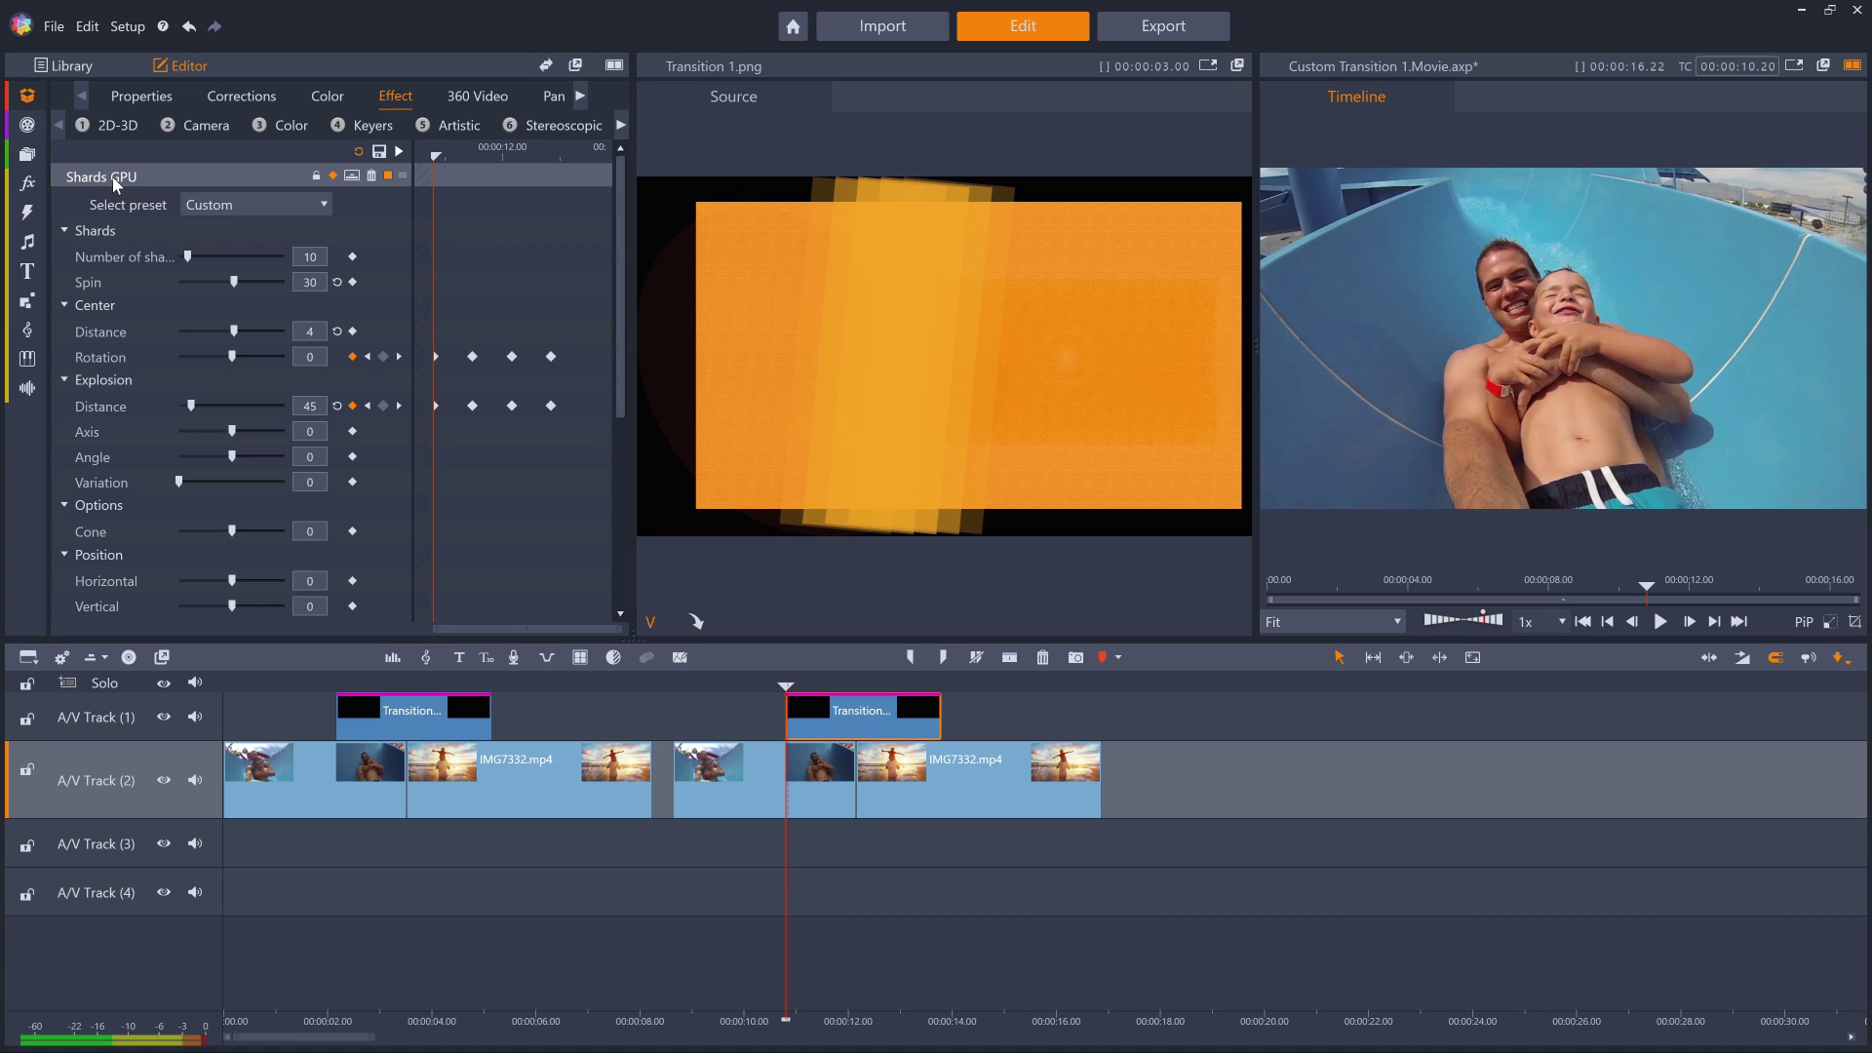
click(399, 355)
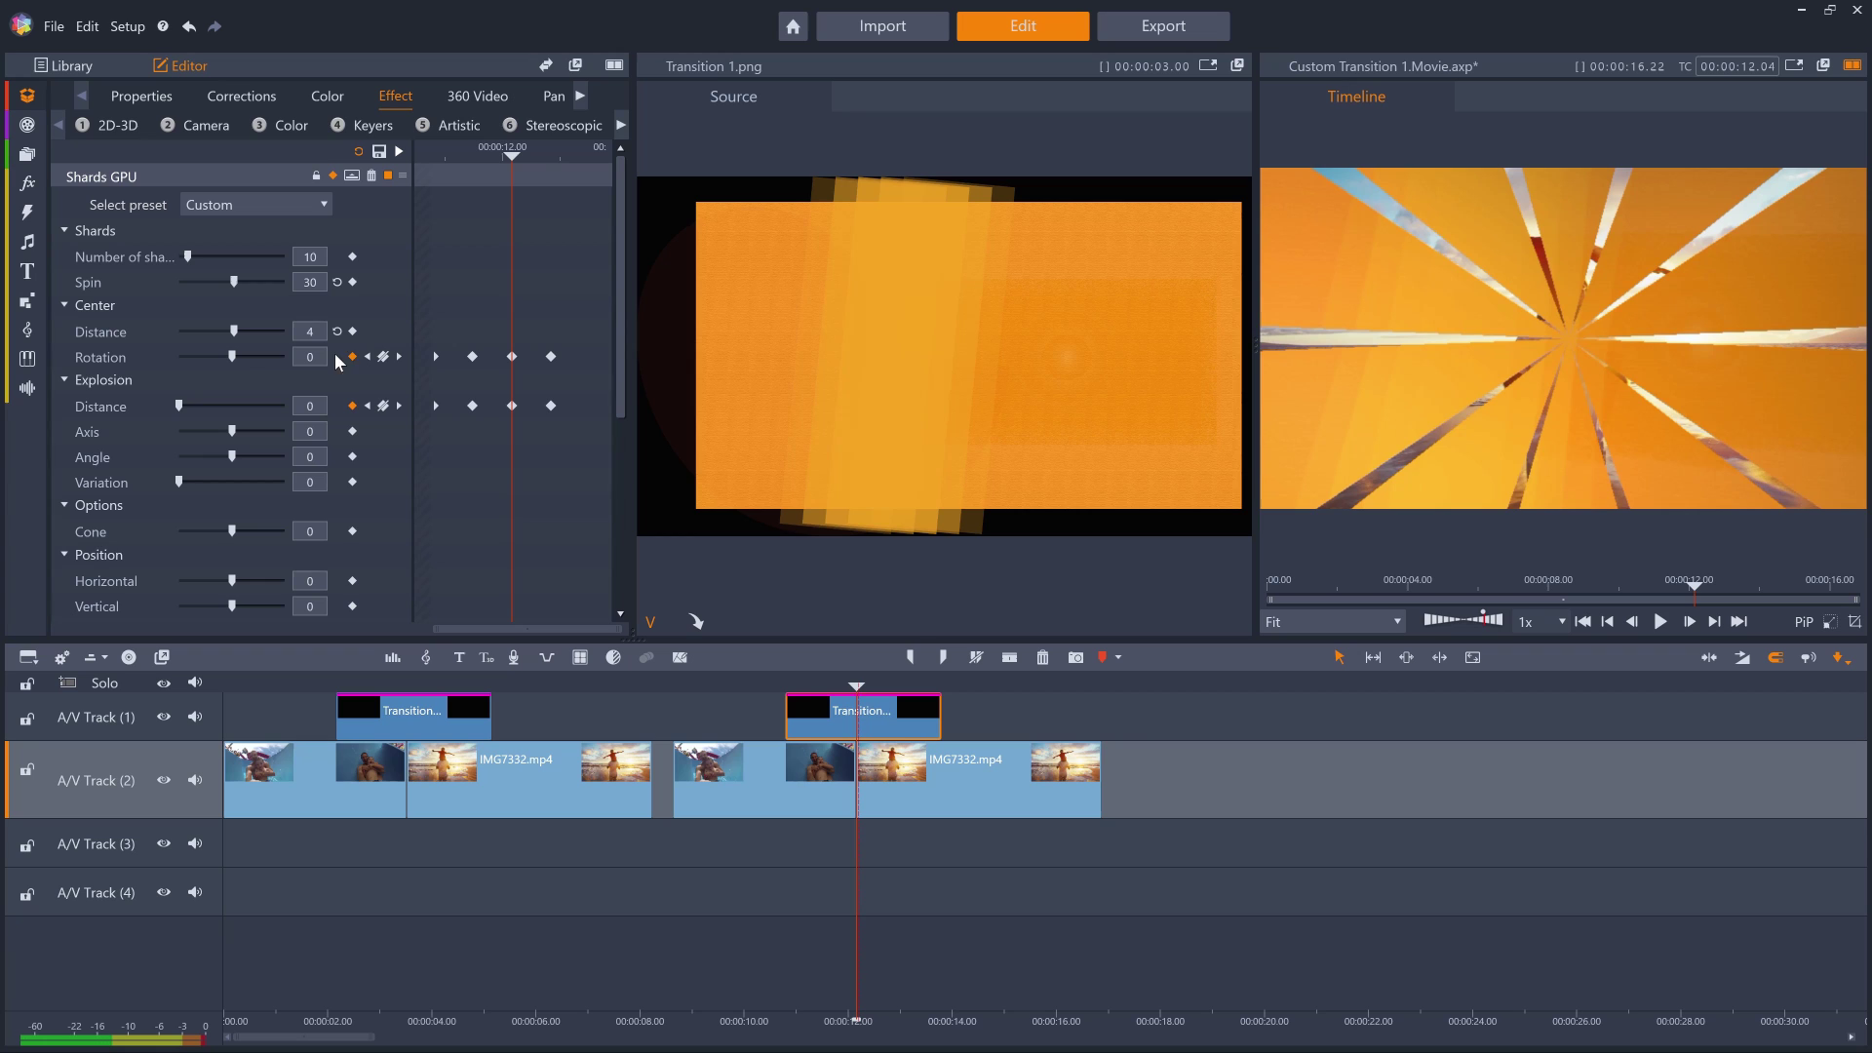
click(368, 356)
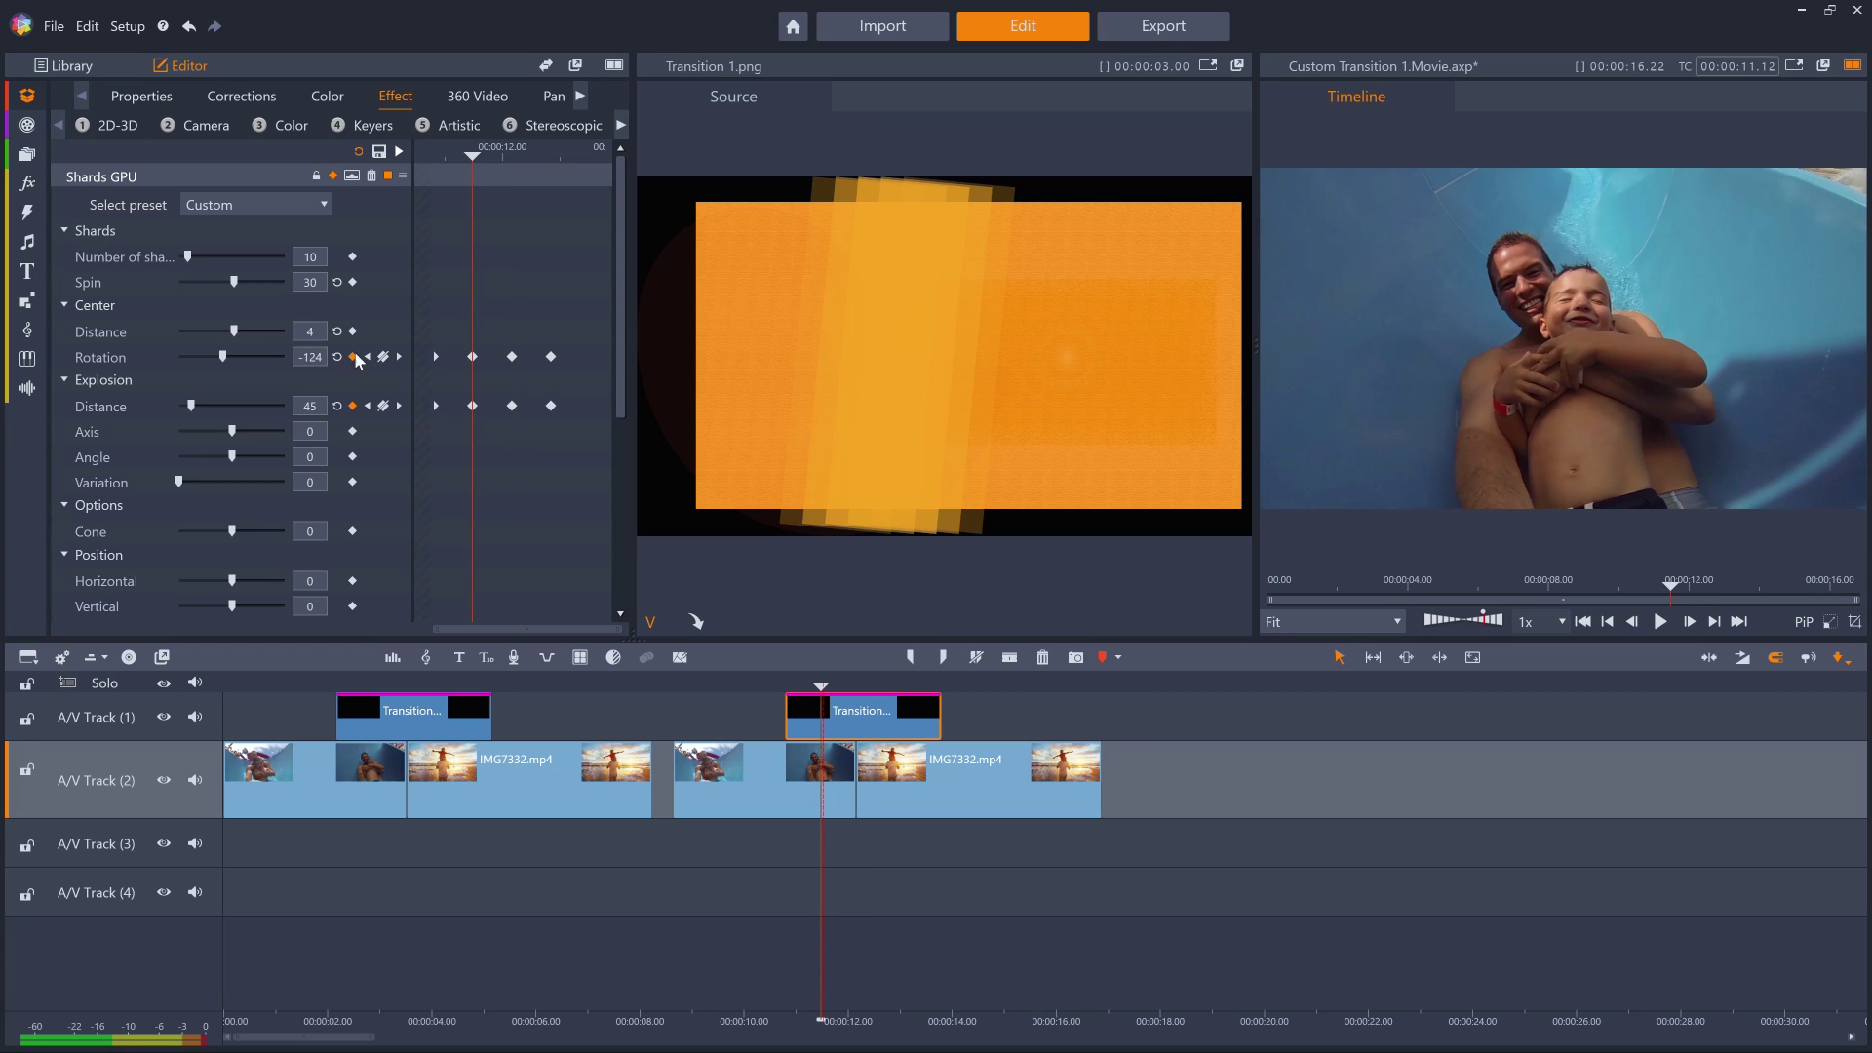
click(398, 357)
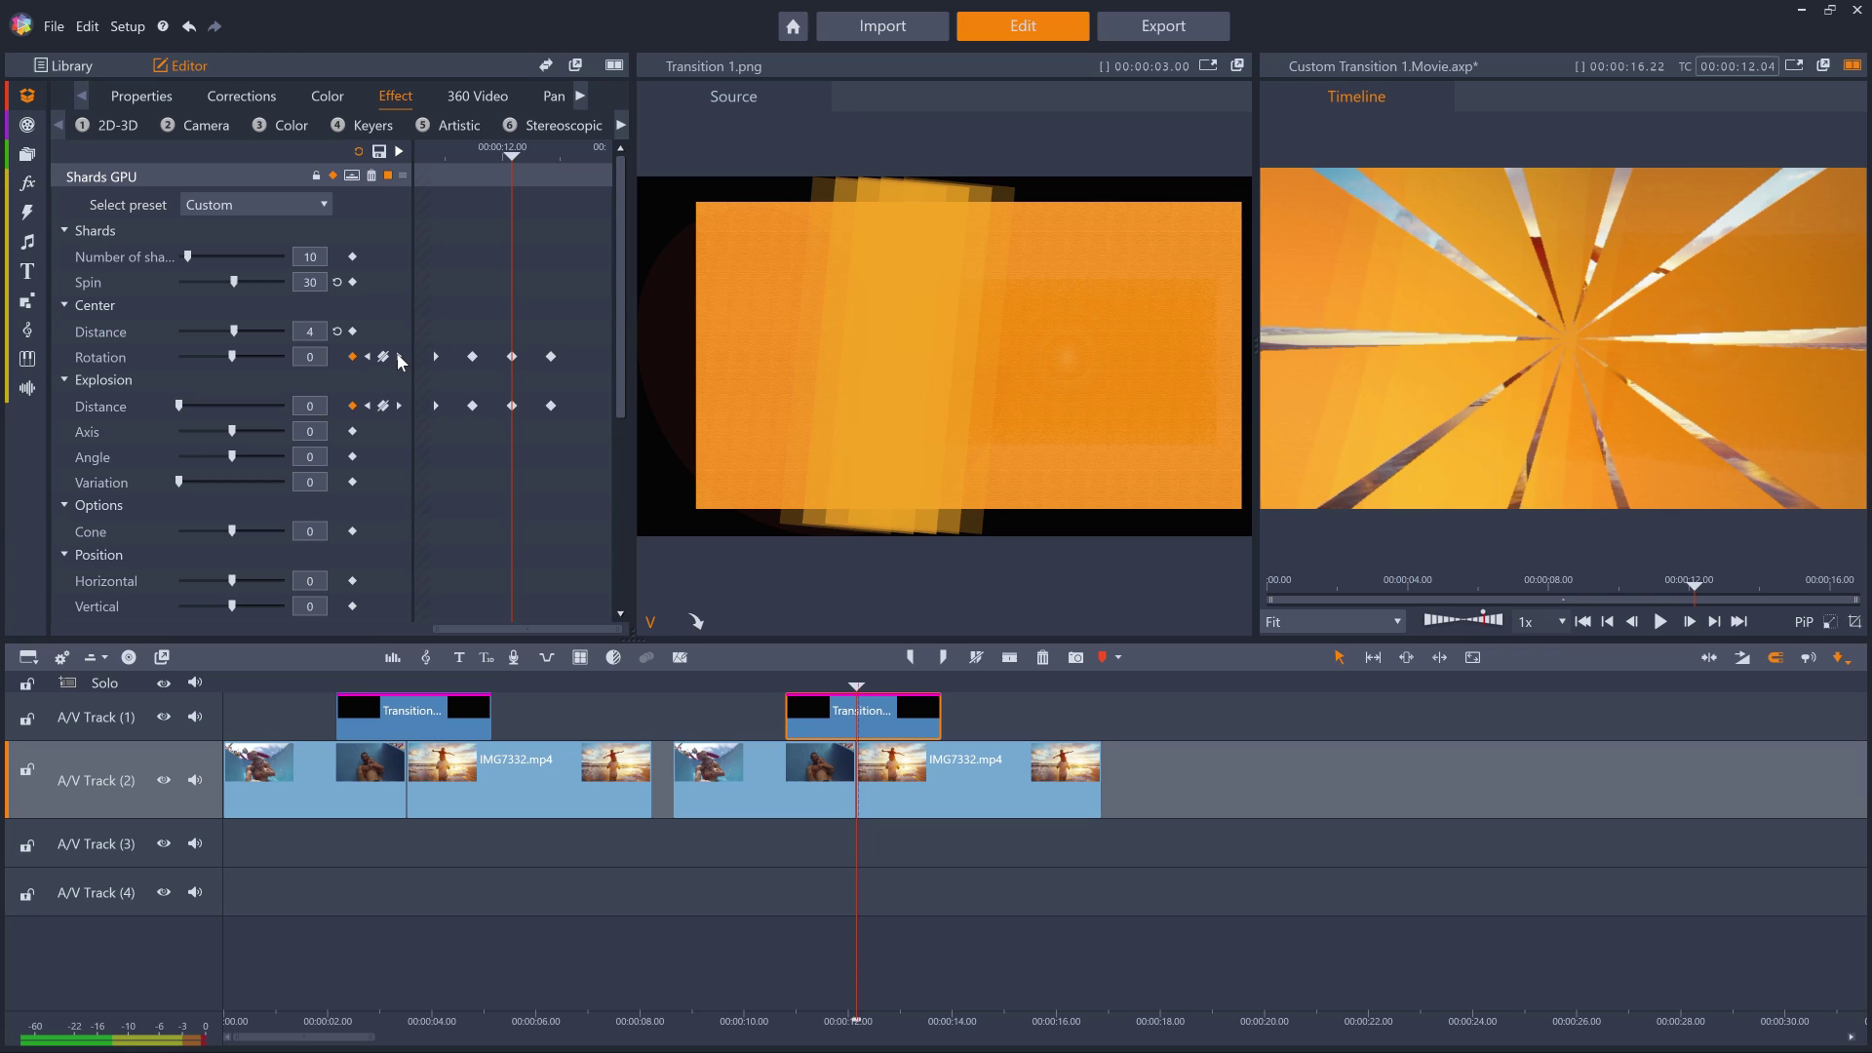
click(399, 356)
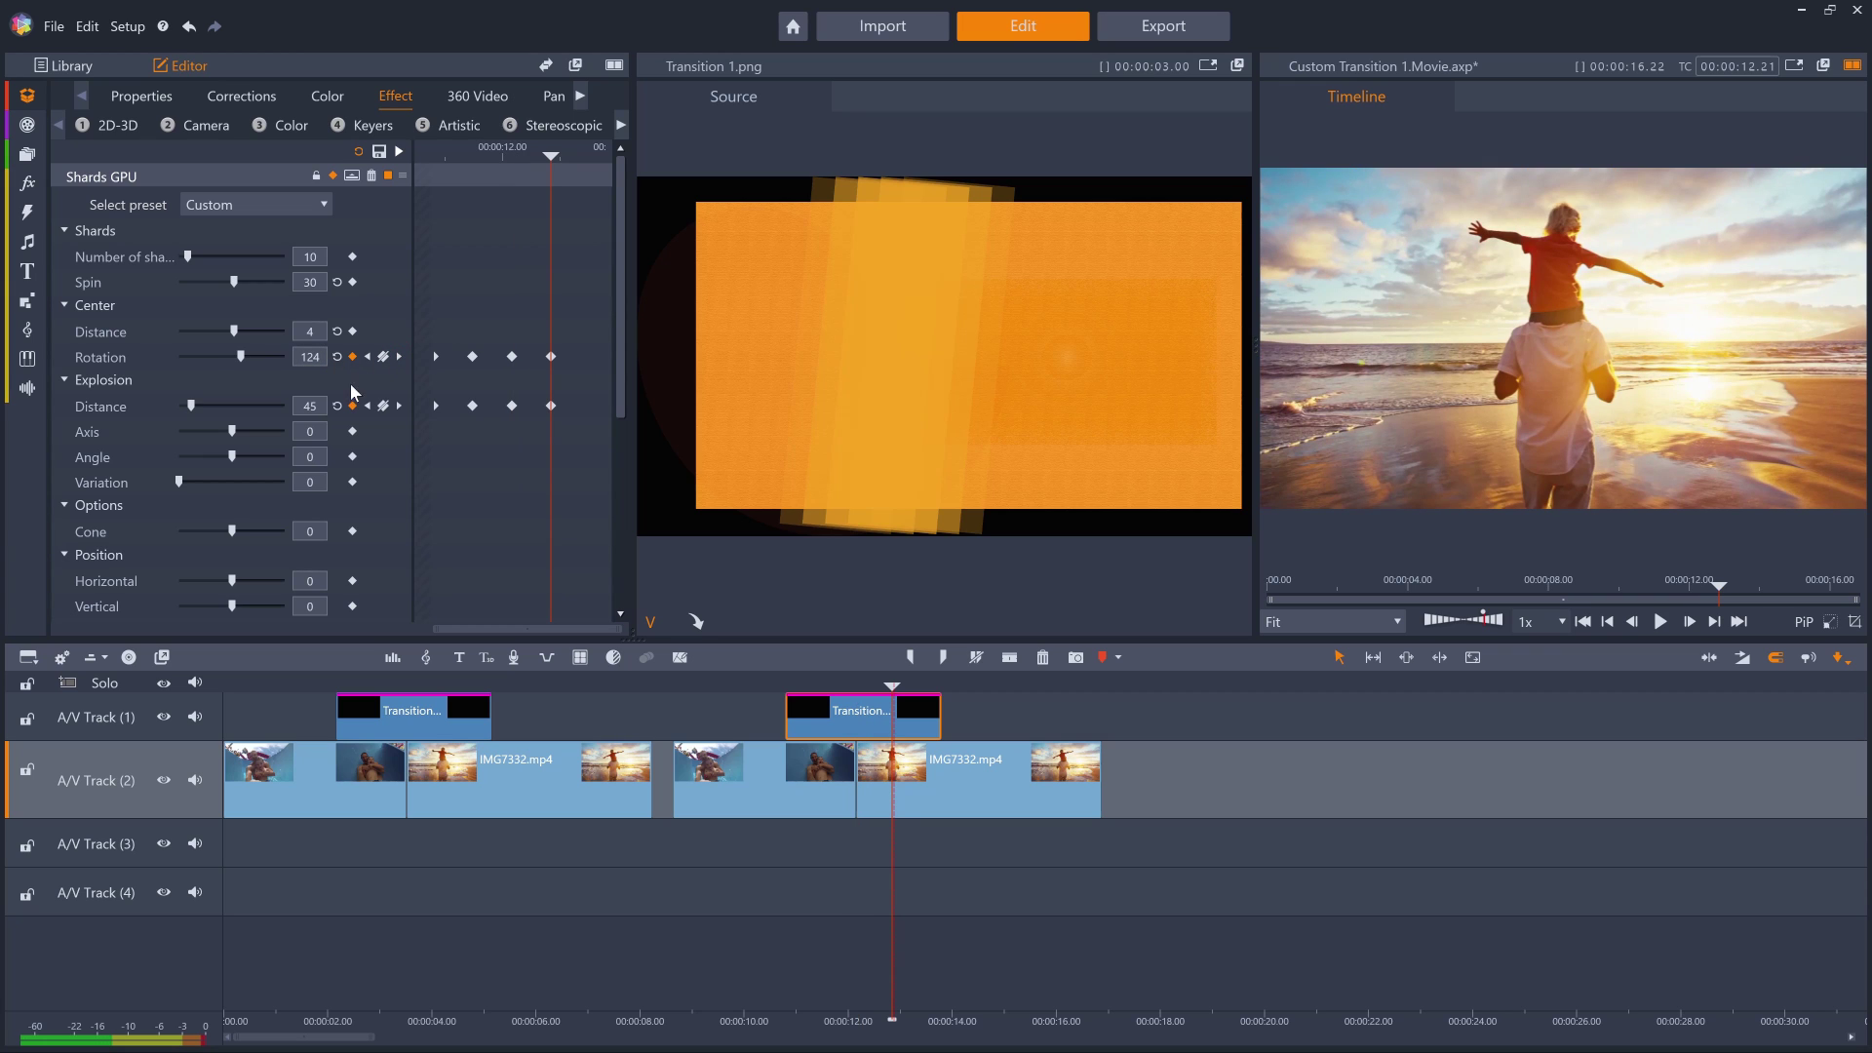
click(369, 410)
click(370, 409)
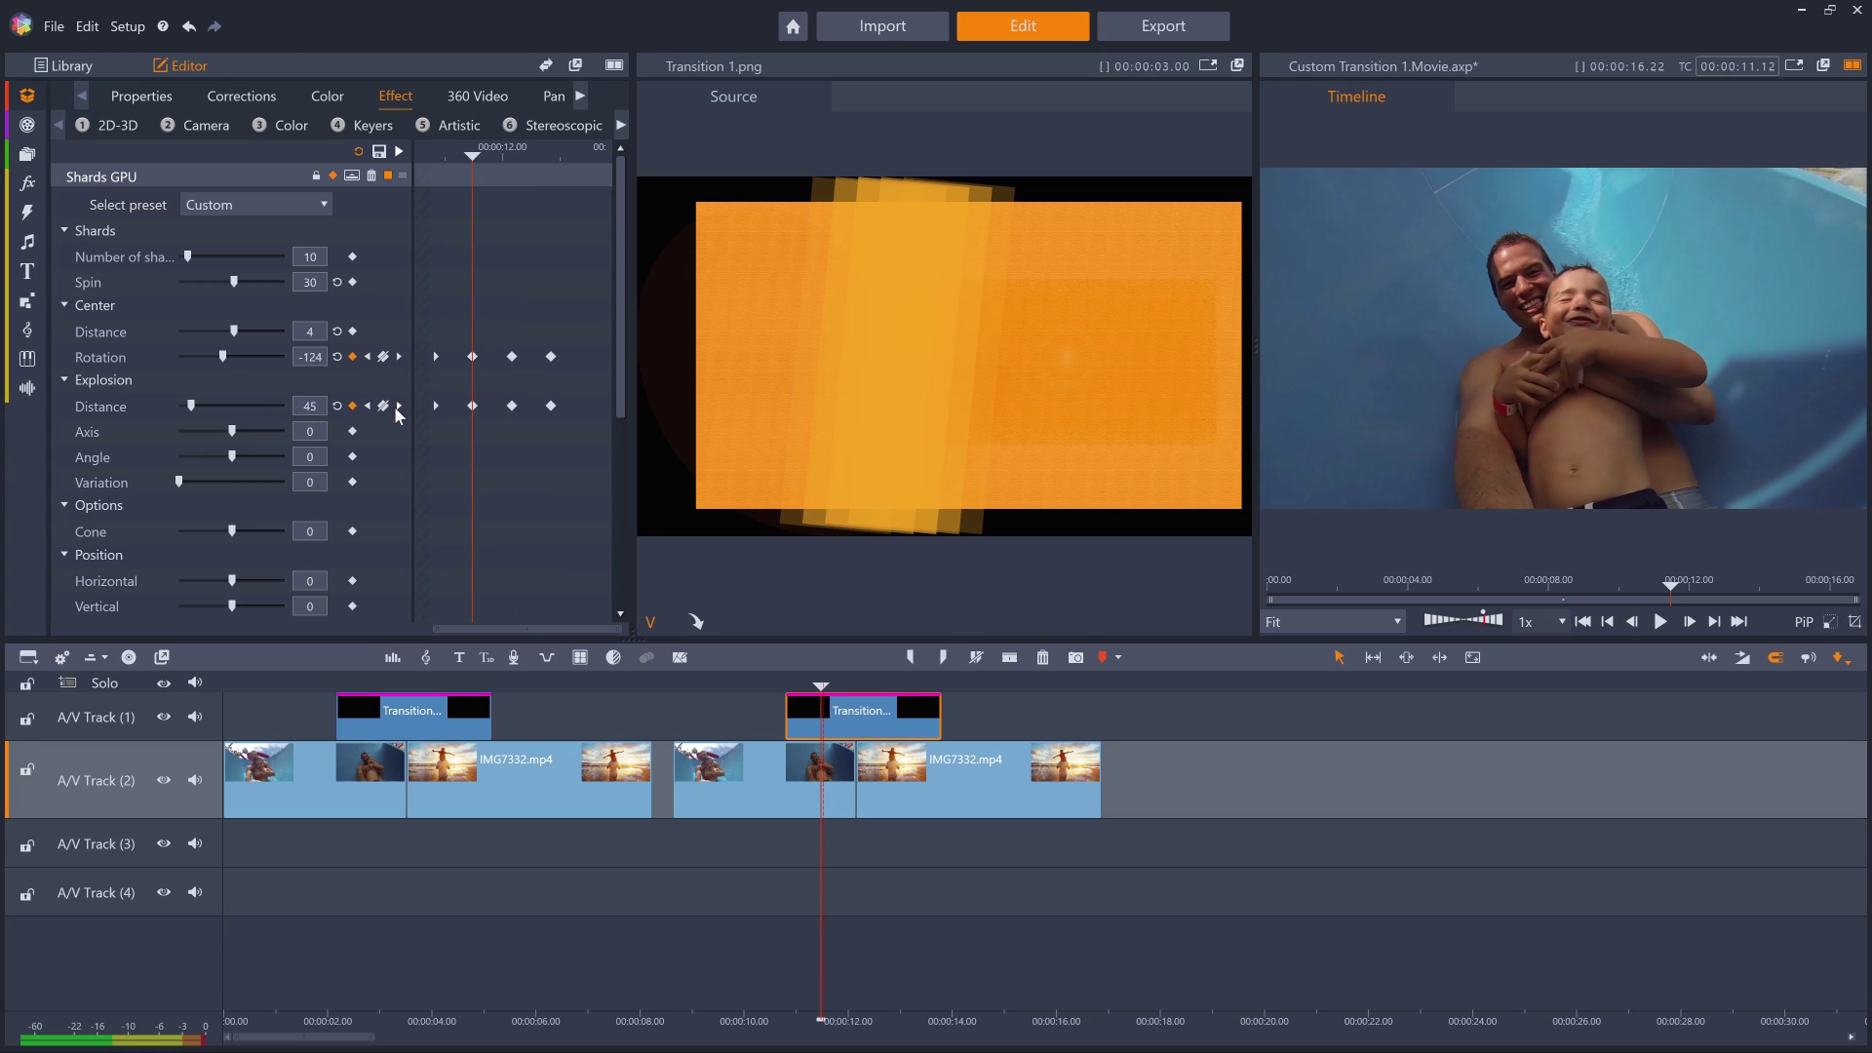
click(400, 409)
click(400, 409)
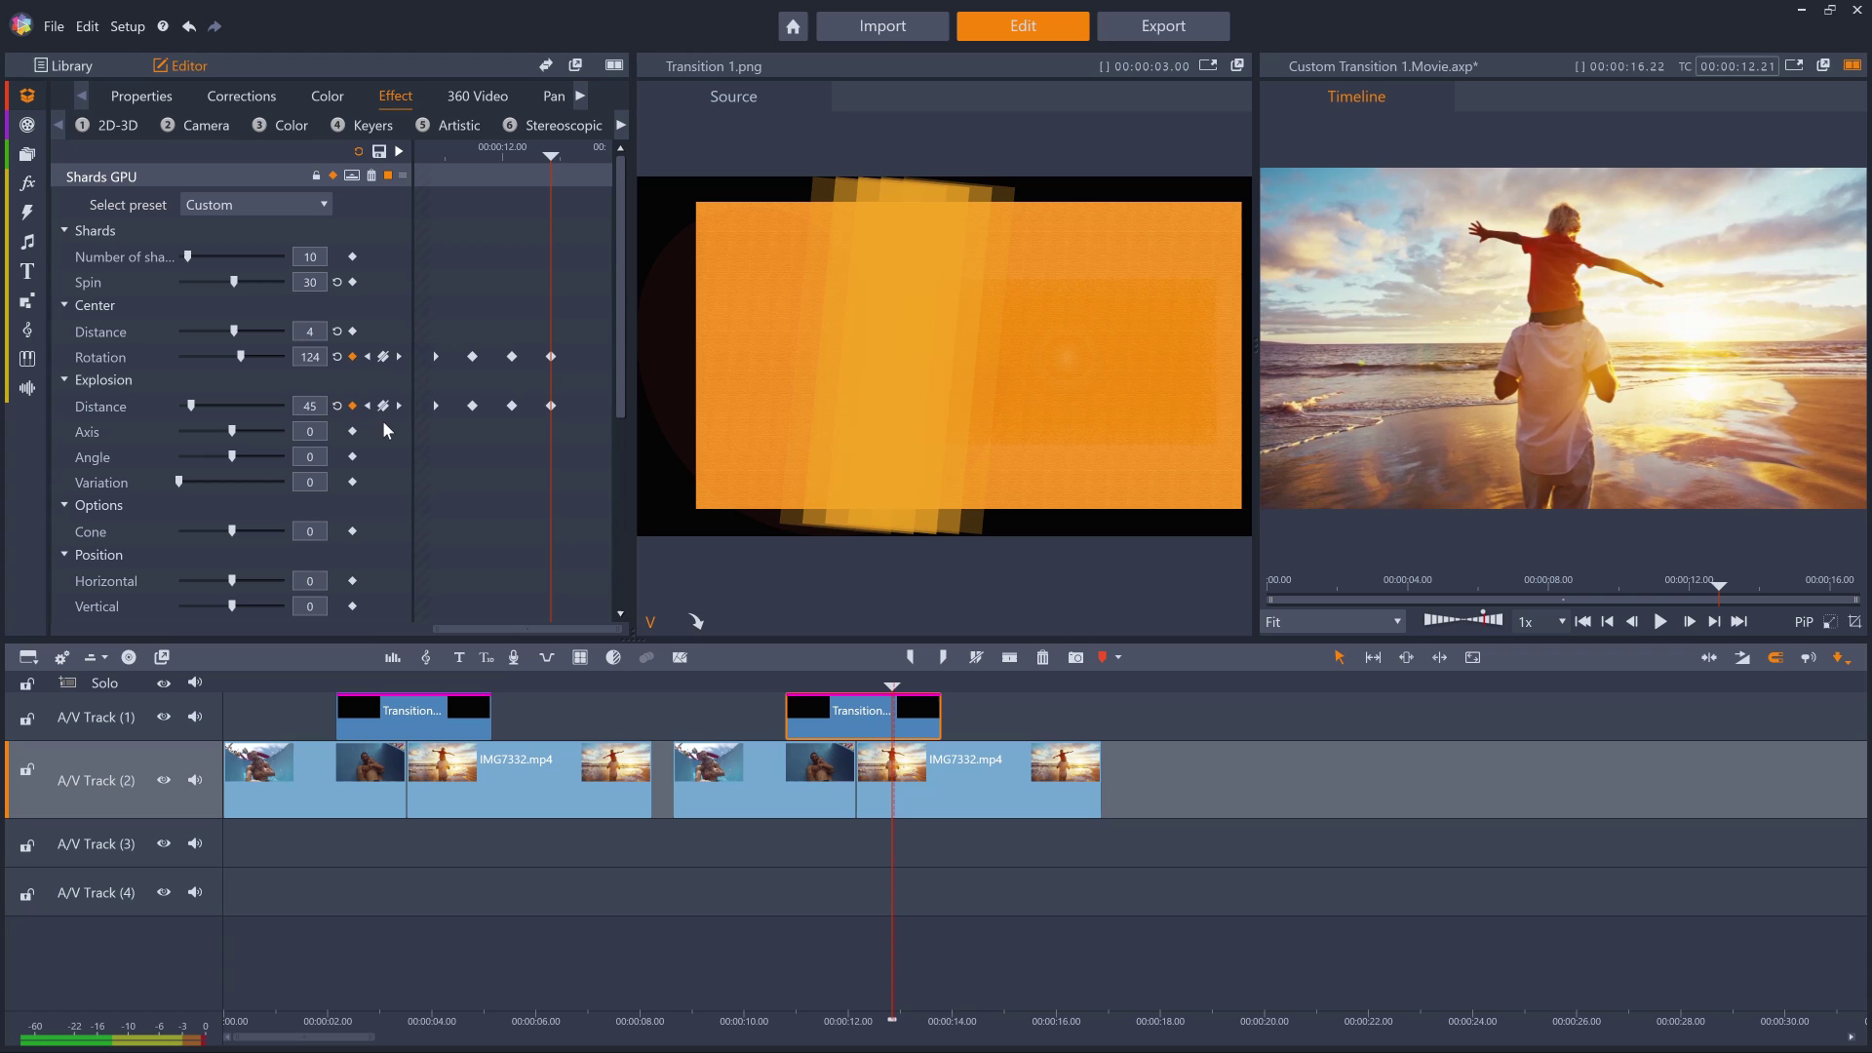
click(777, 685)
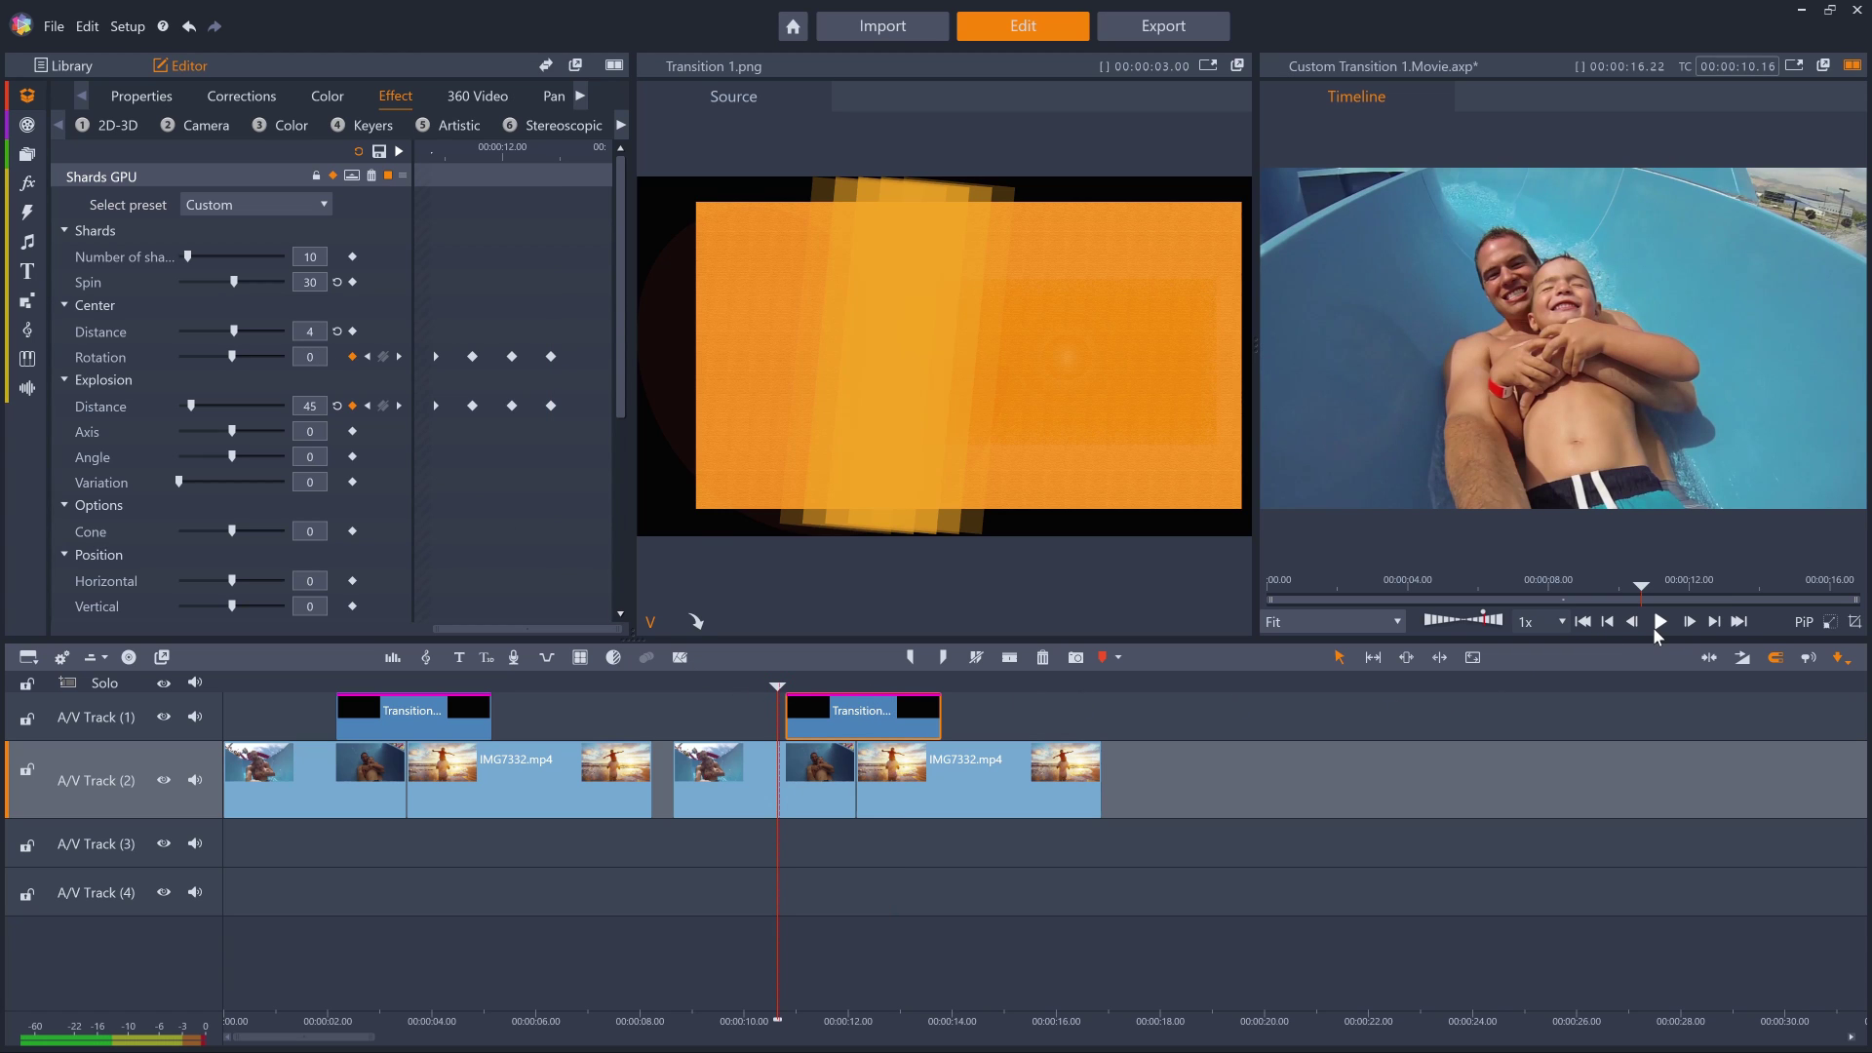
click(1654, 629)
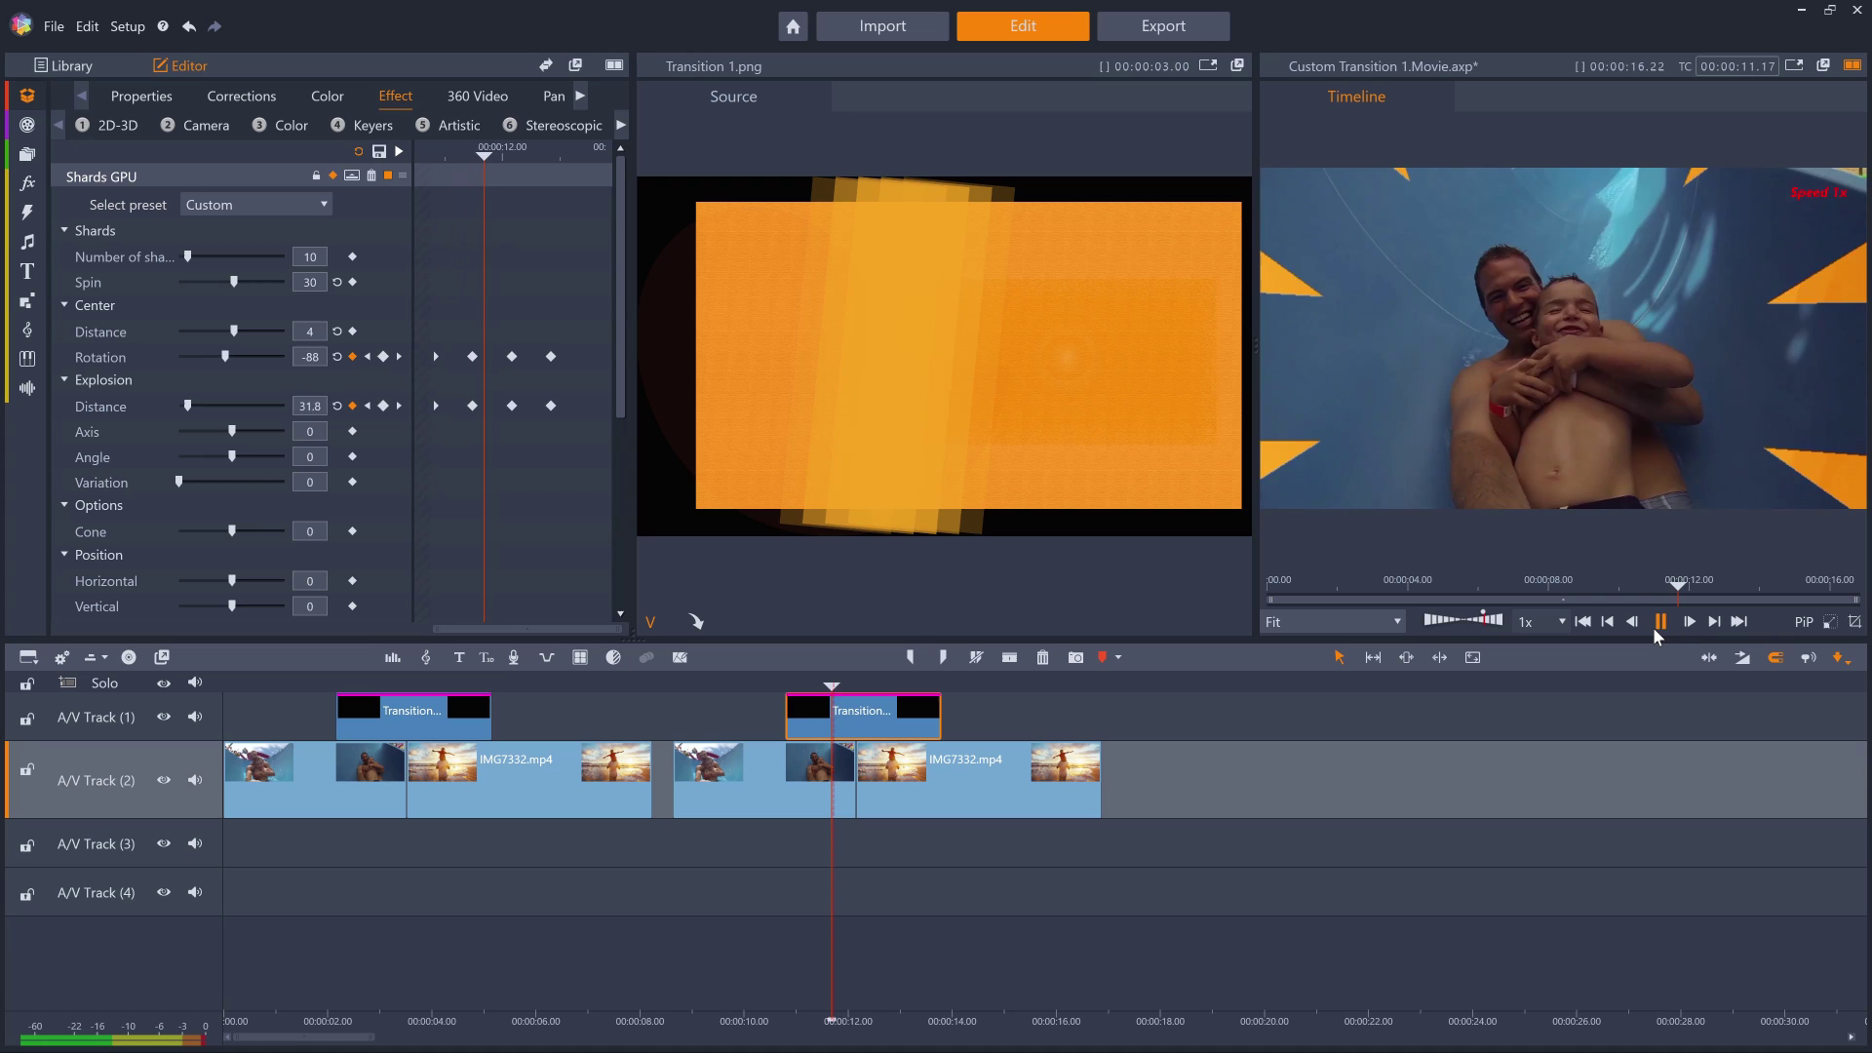
click(1660, 621)
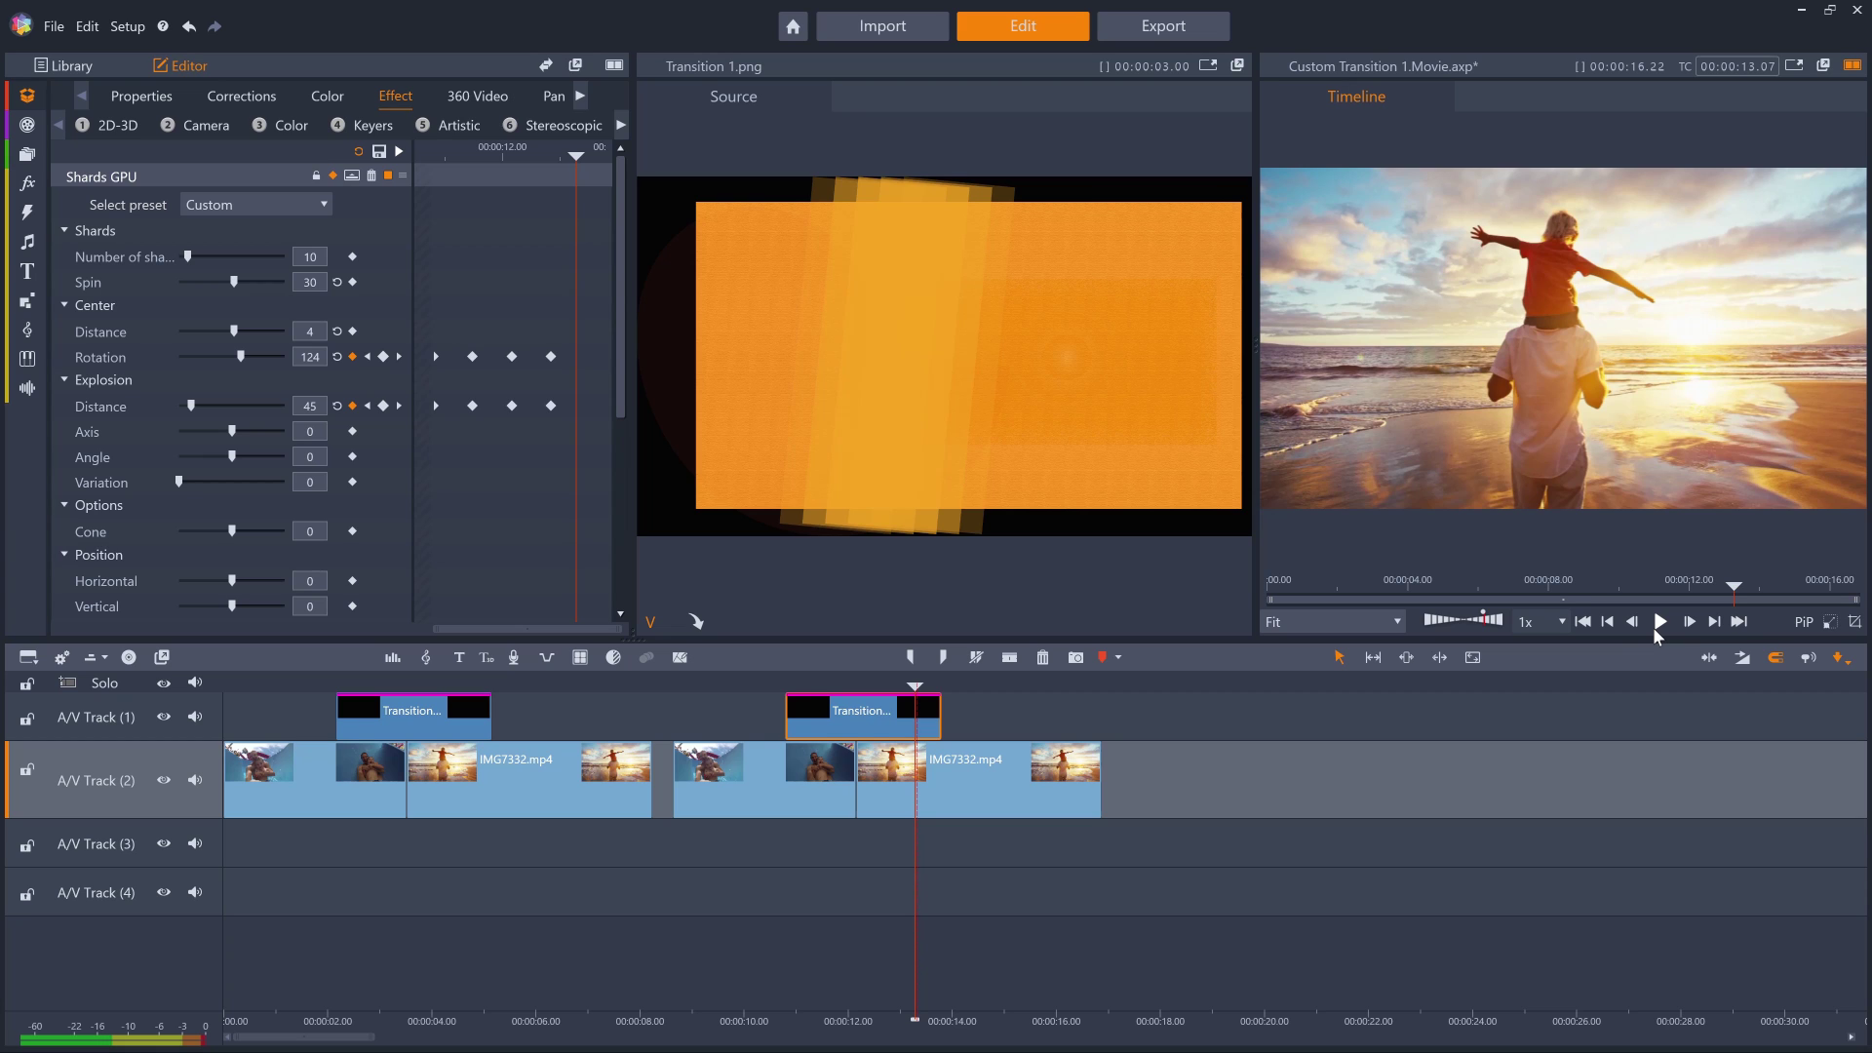
click(1197, 685)
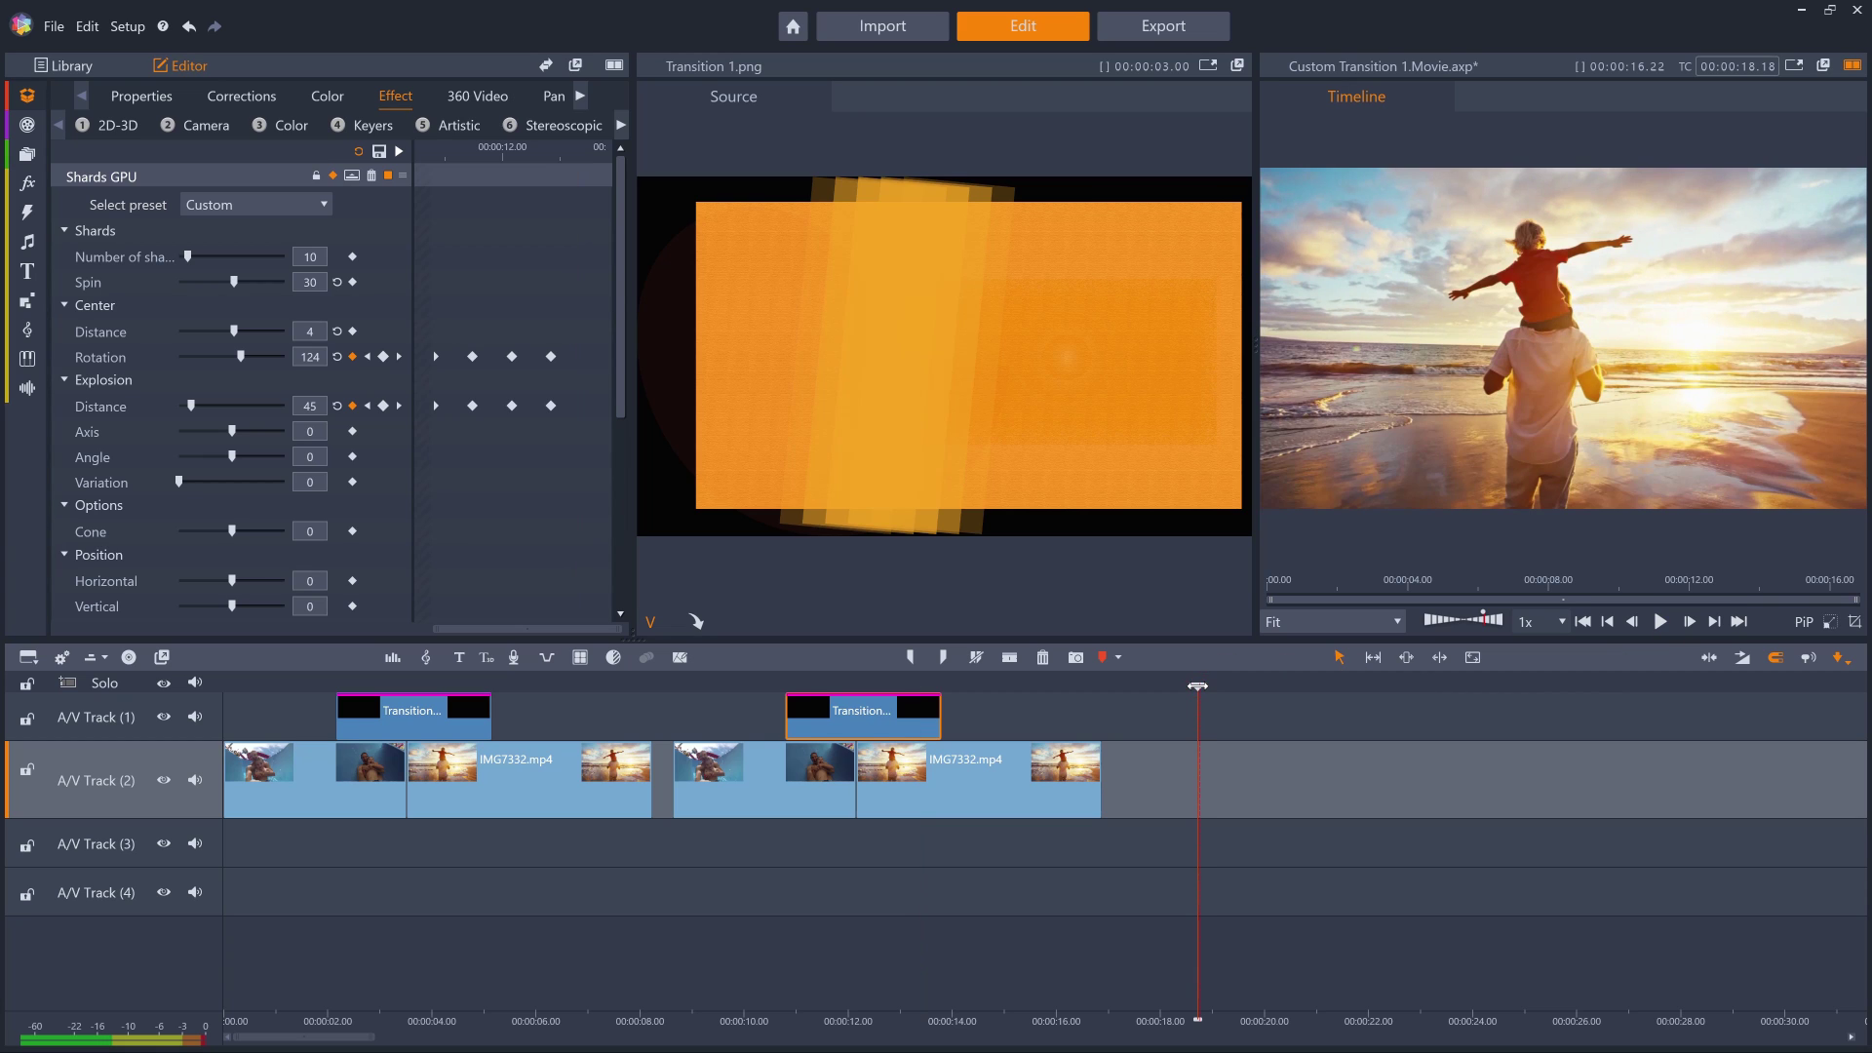
Create a split-screen template and draw two divider lines making three zones
click(681, 659)
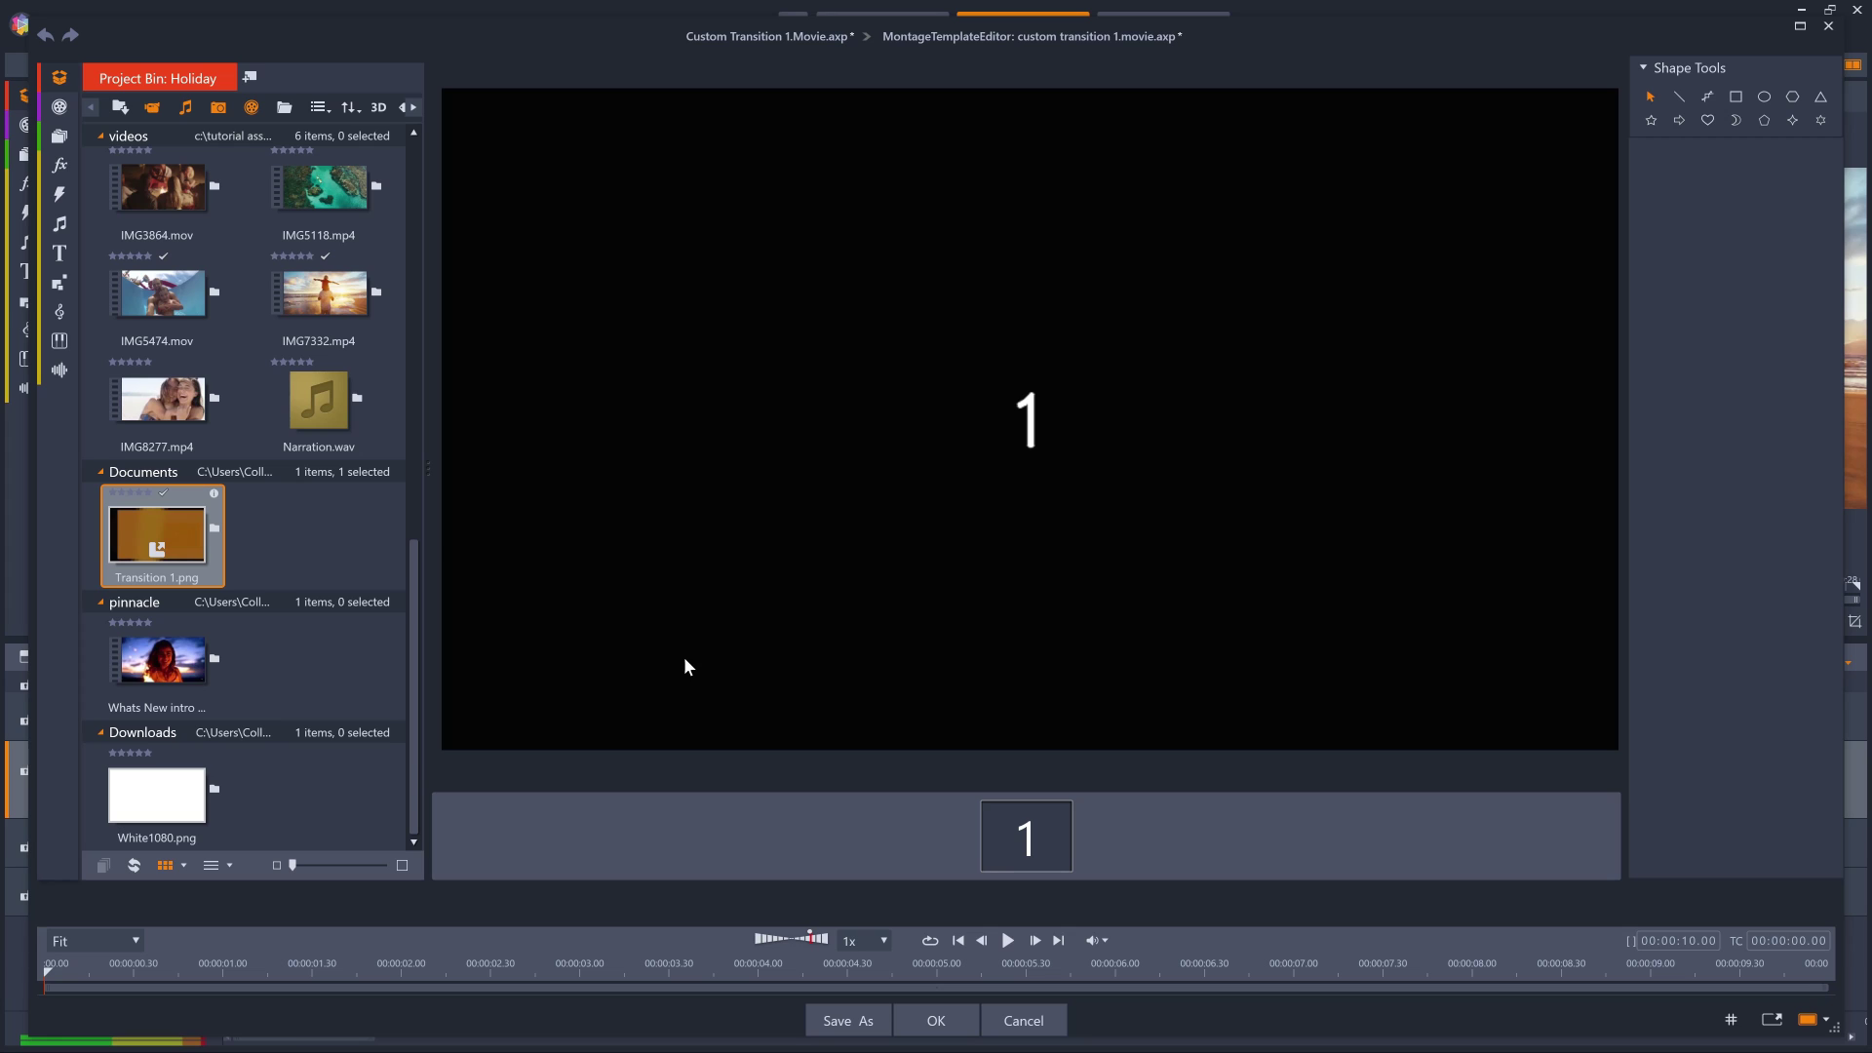
click(1678, 104)
drag(819, 106, 799, 719)
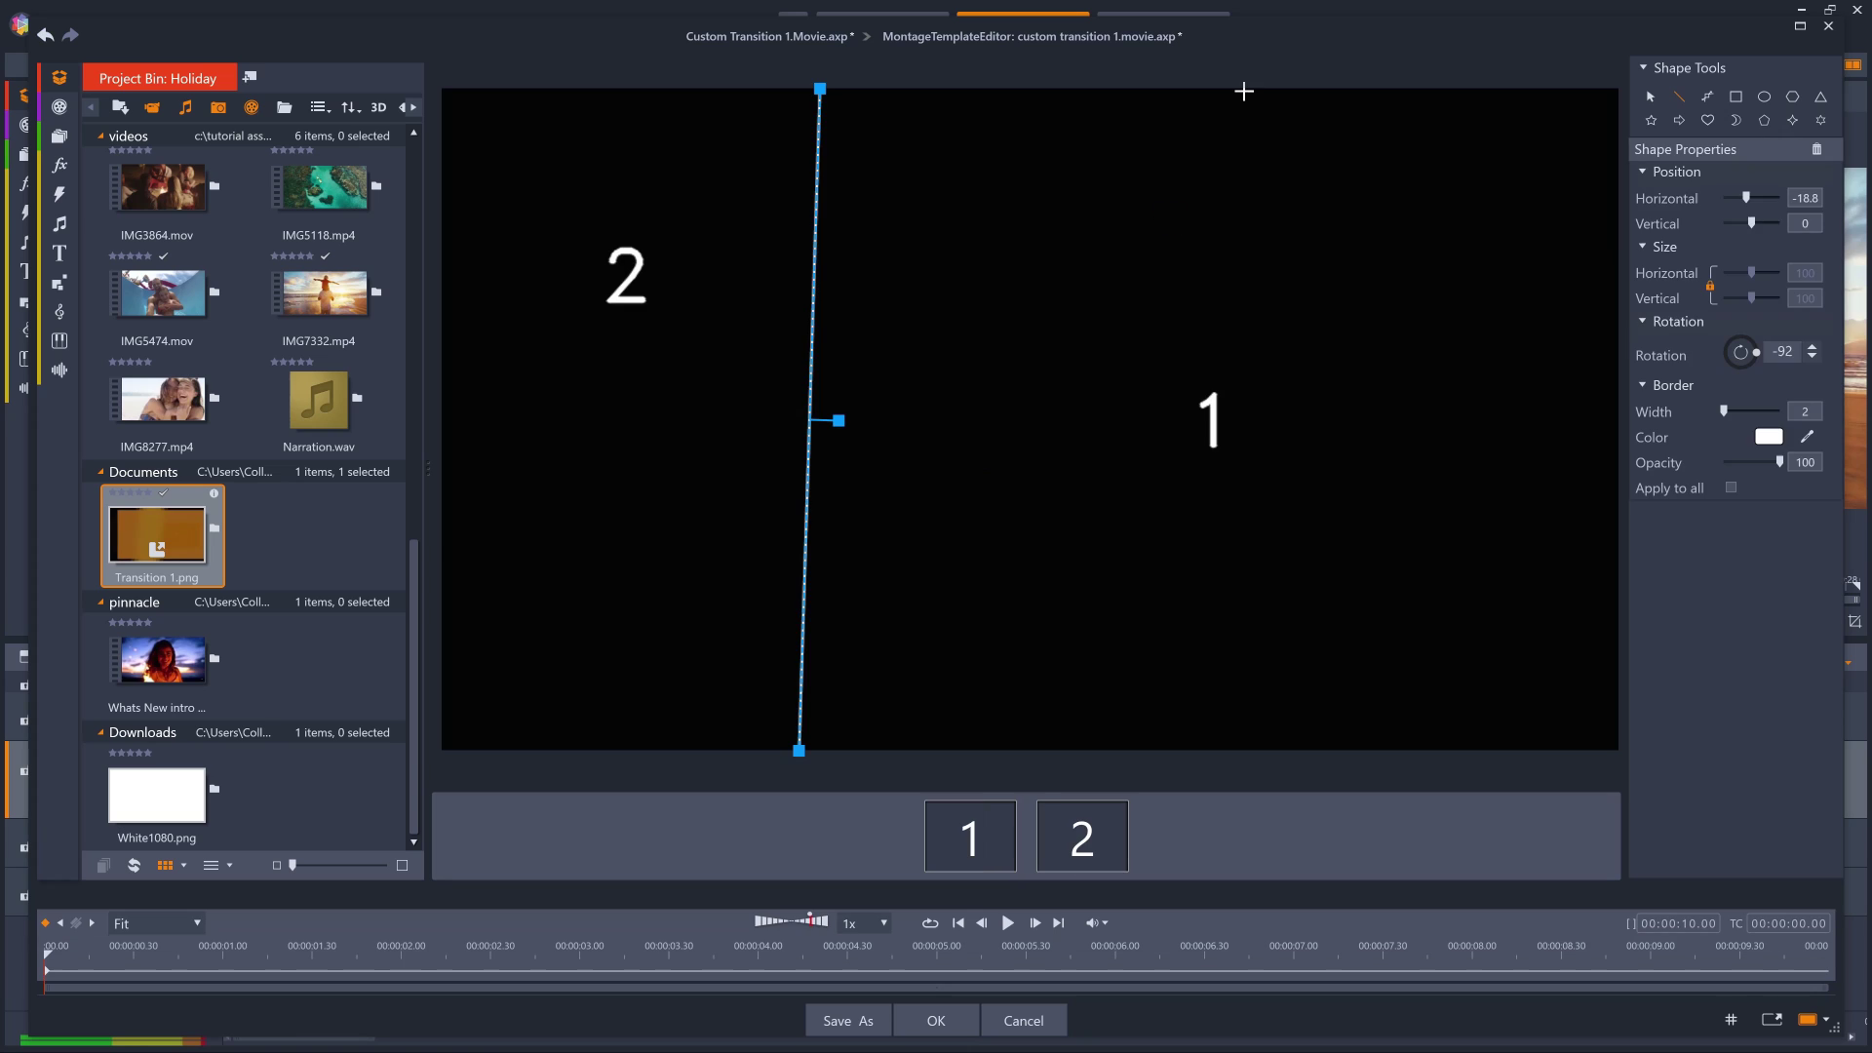
drag(1243, 92, 1243, 731)
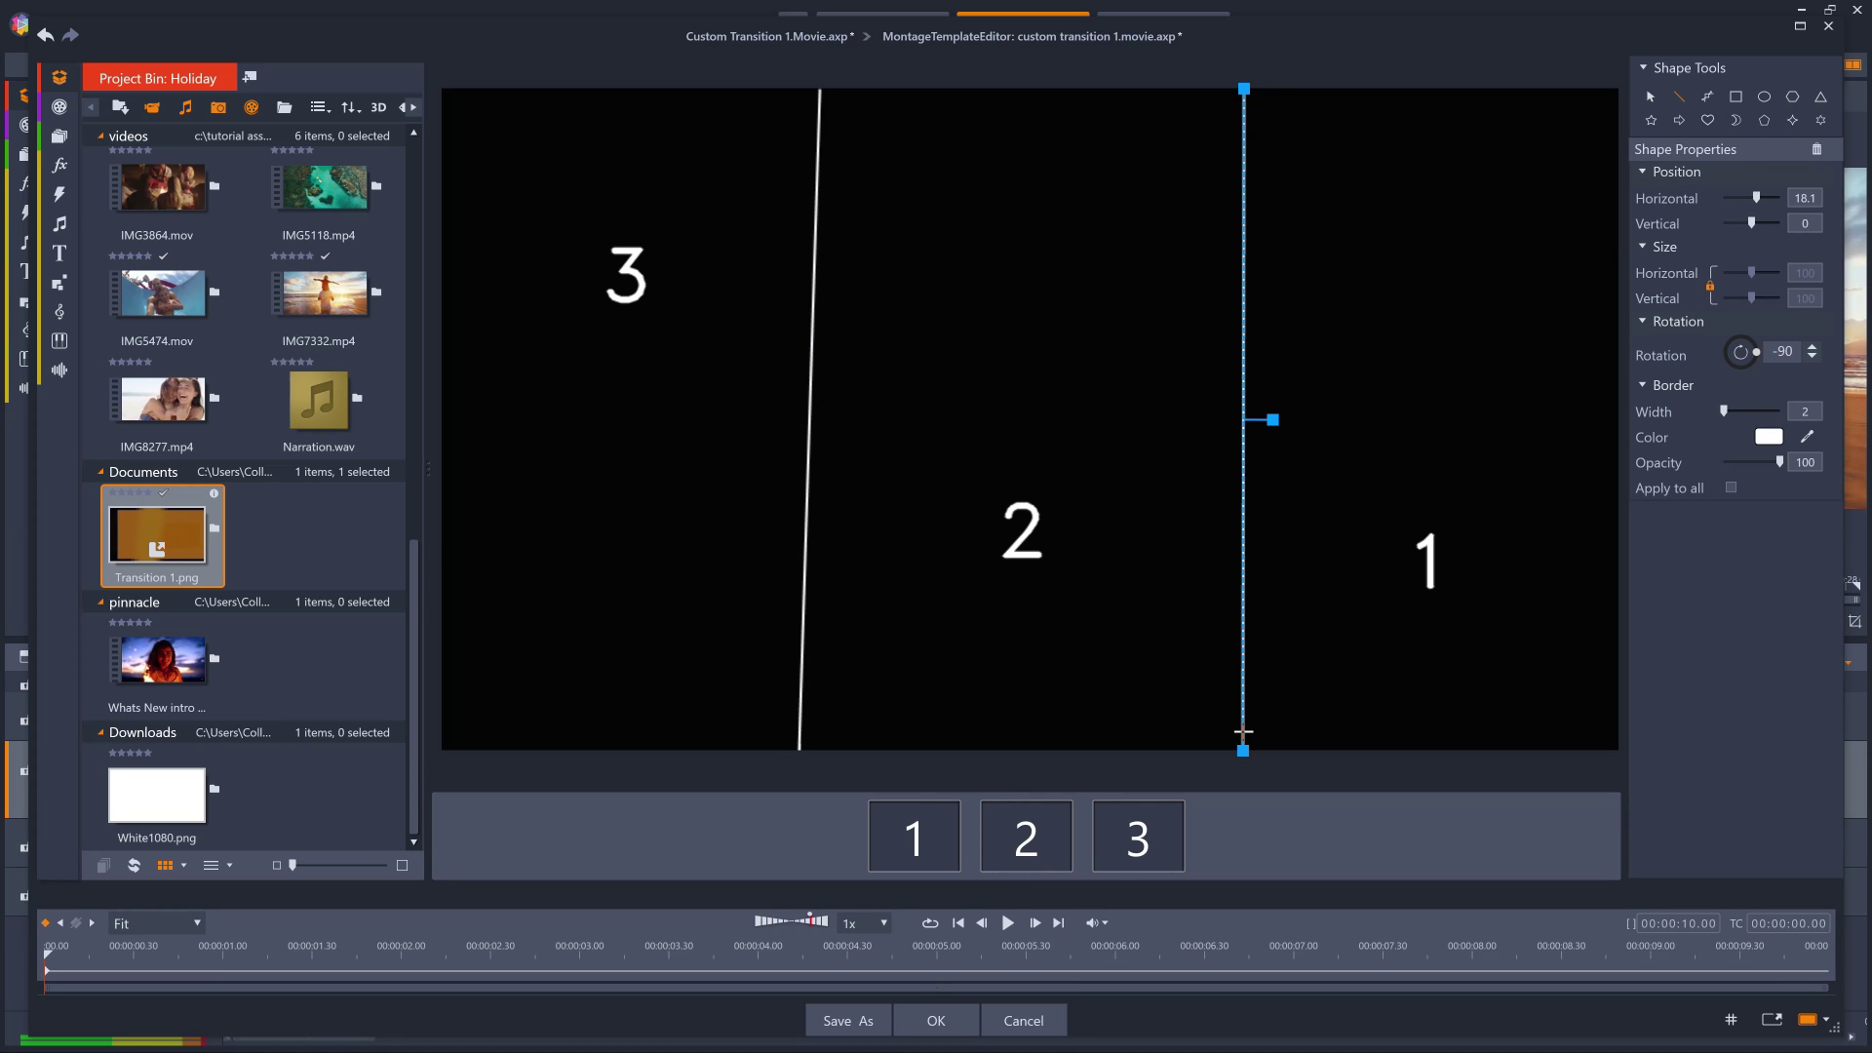
Set the left divider line's Rotation to -90
click(1651, 102)
click(813, 409)
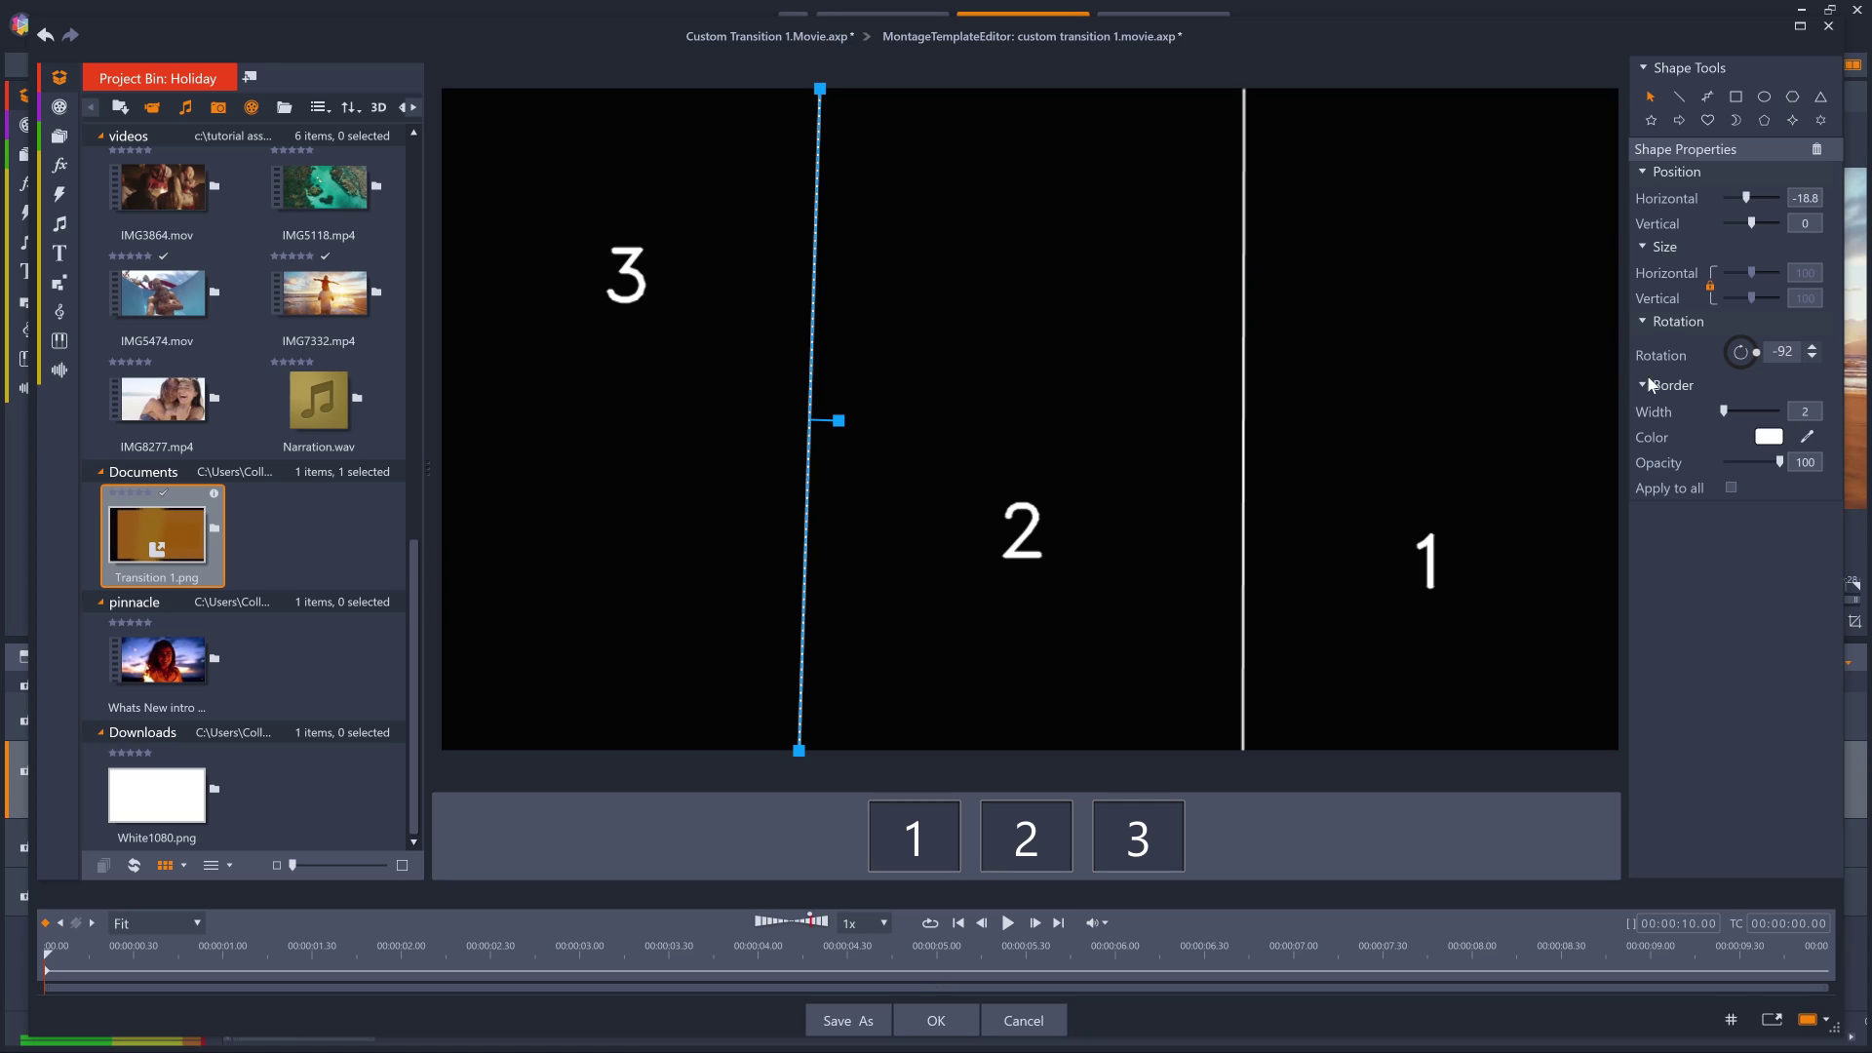
double_click(1783, 352)
text(-90)
key(Return)
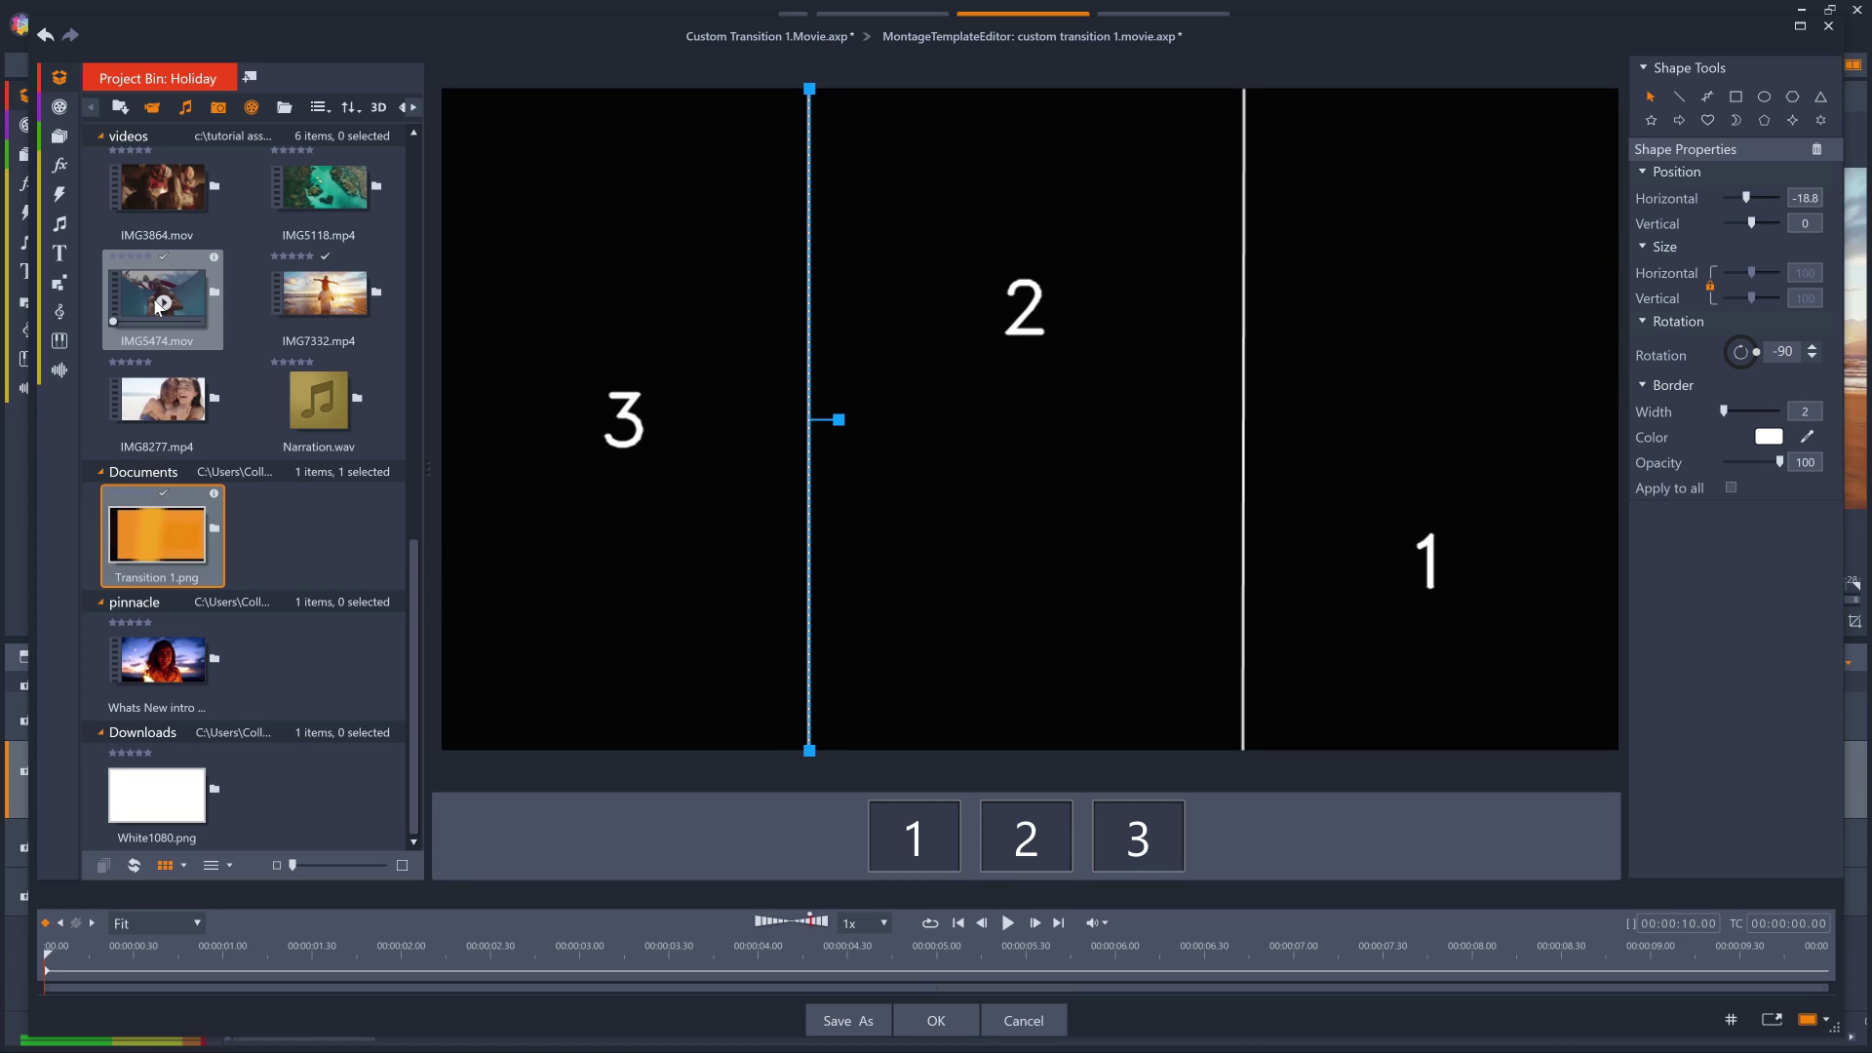
Place IMG5474.mov, White1080.png and IMG3864.mov into zones 1, 2 and 3
drag(148, 307, 1411, 466)
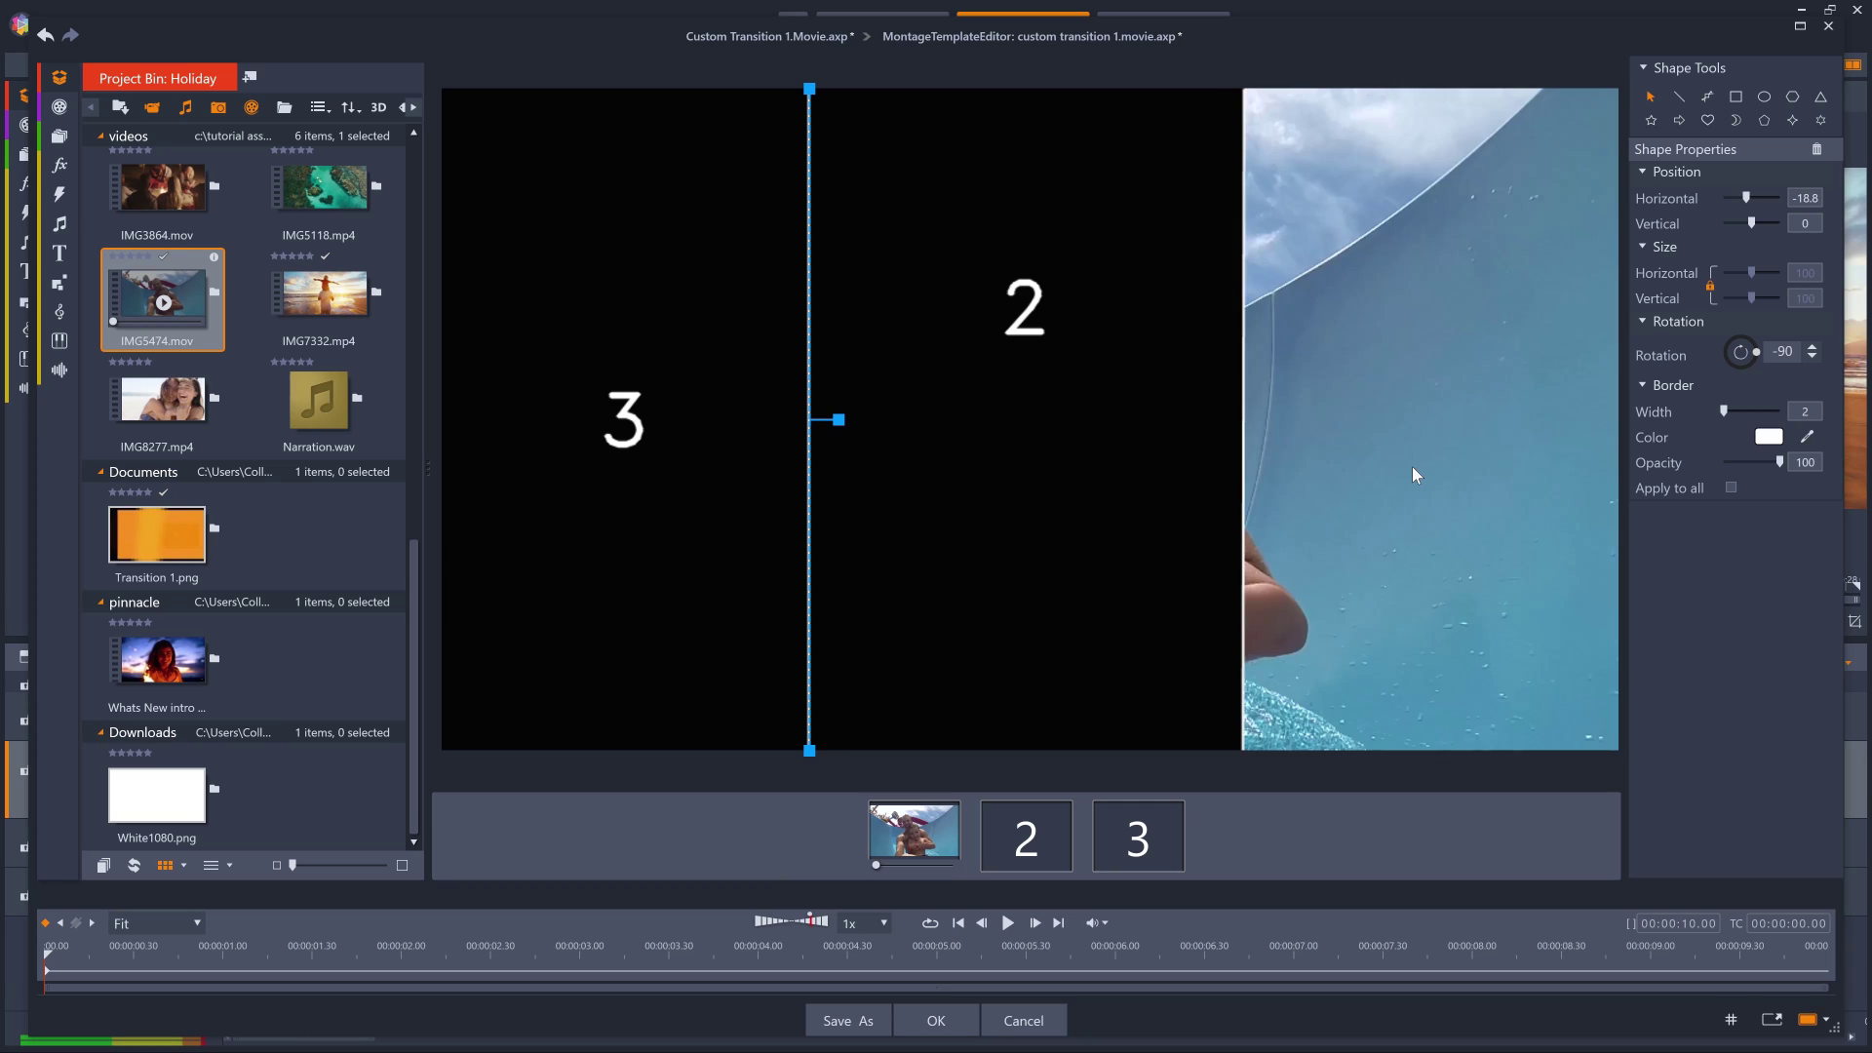
drag(156, 794, 1006, 565)
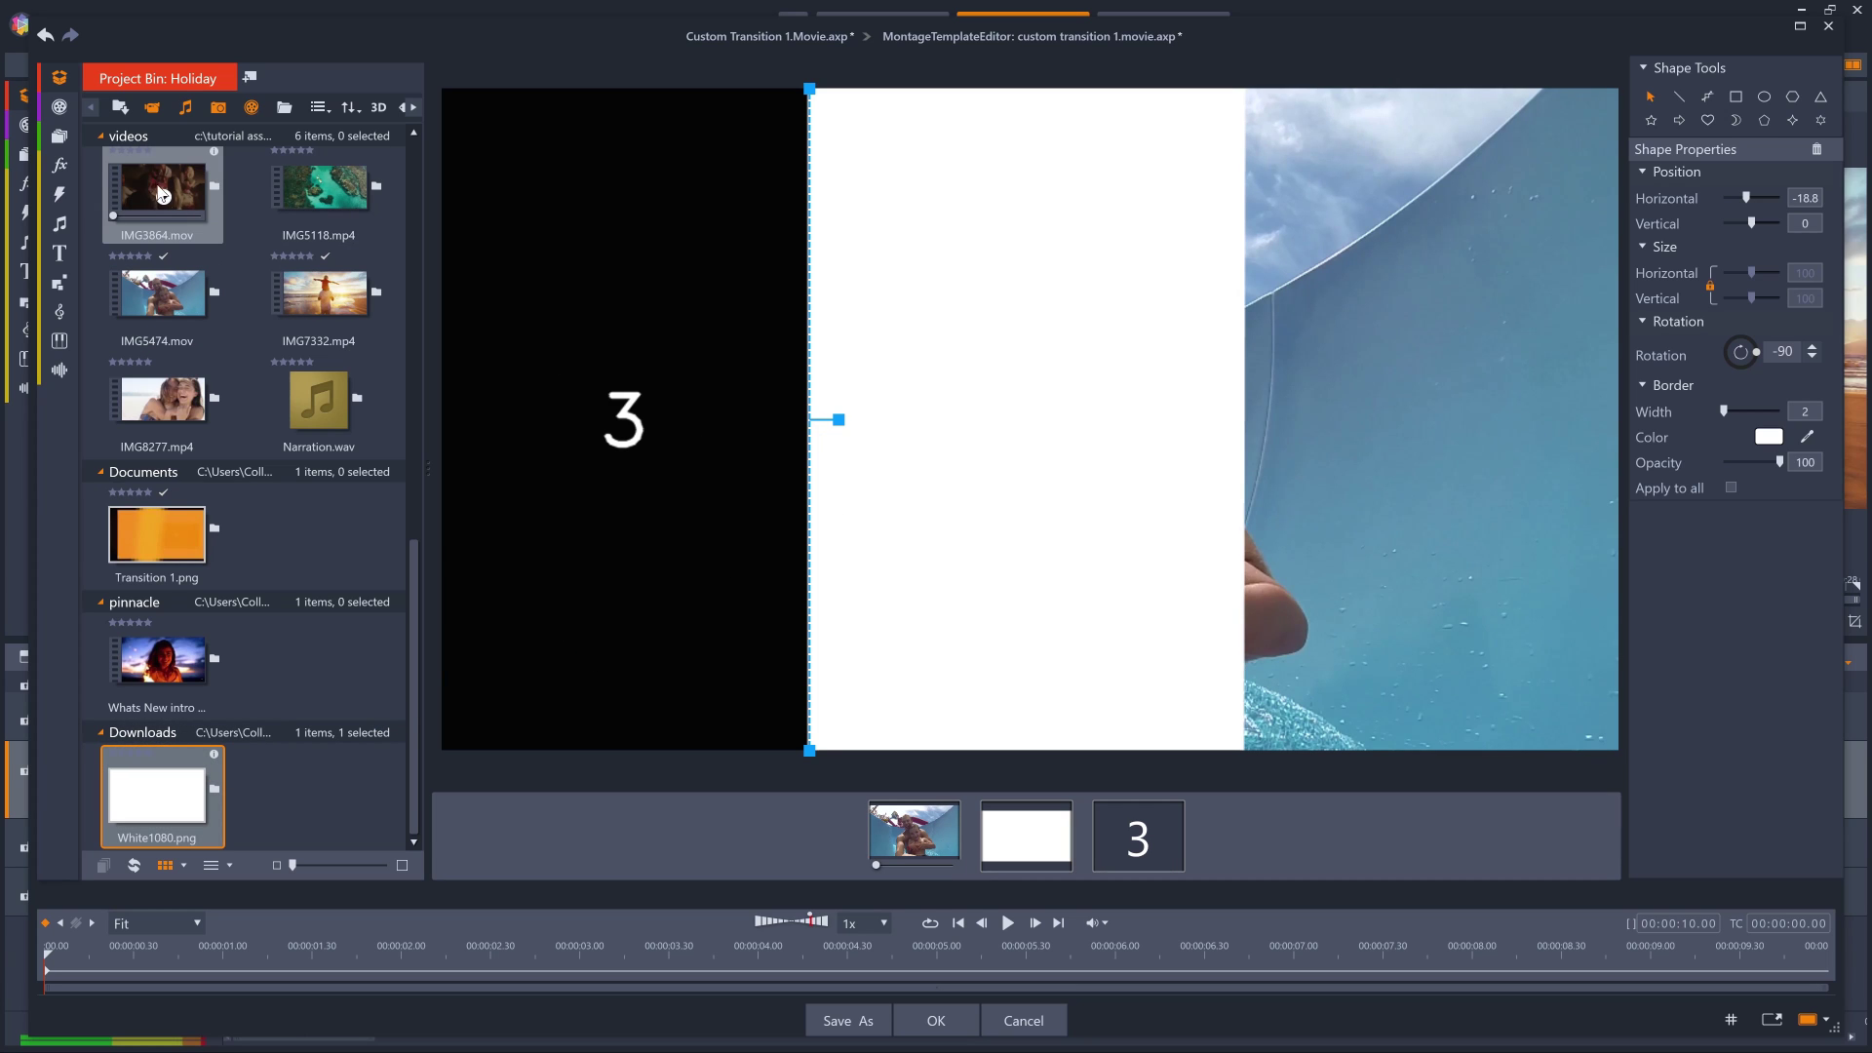
drag(218, 207, 595, 310)
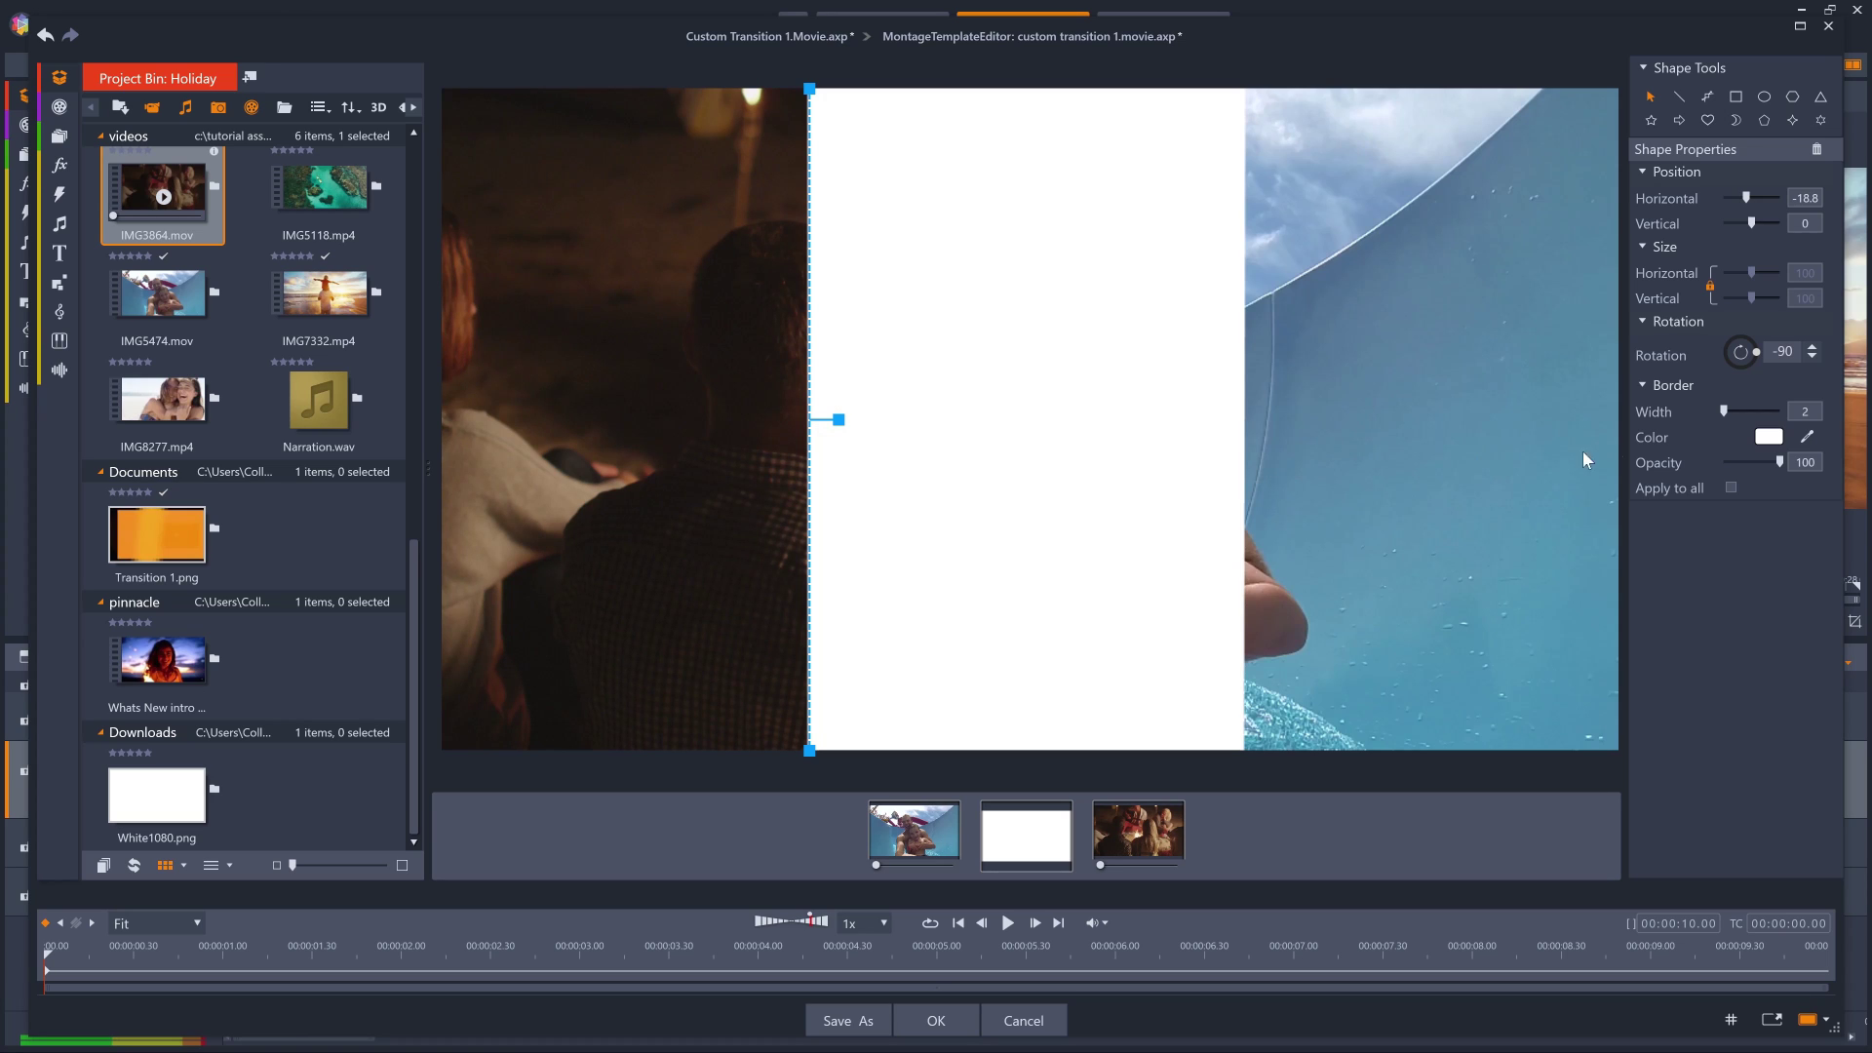
Set both dividers' Border Opacity to 0
drag(1781, 460, 1570, 432)
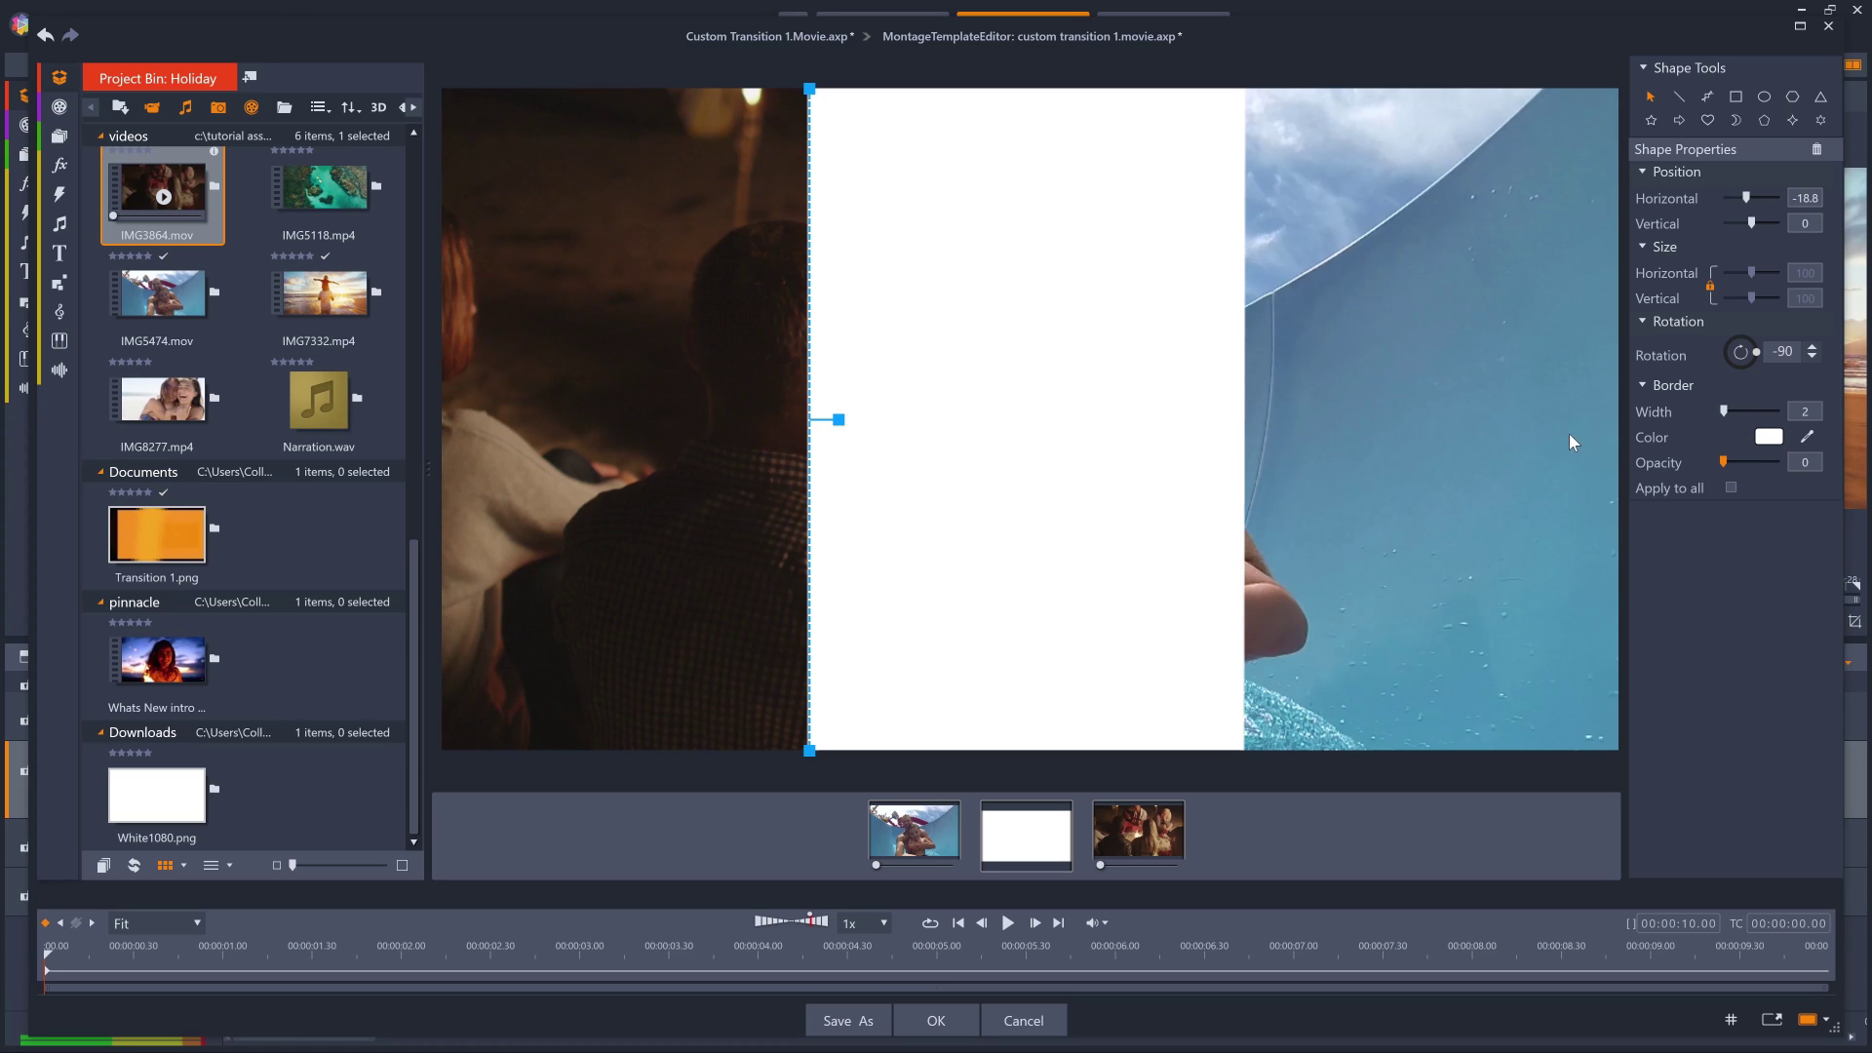
click(1248, 406)
drag(1777, 462, 1593, 453)
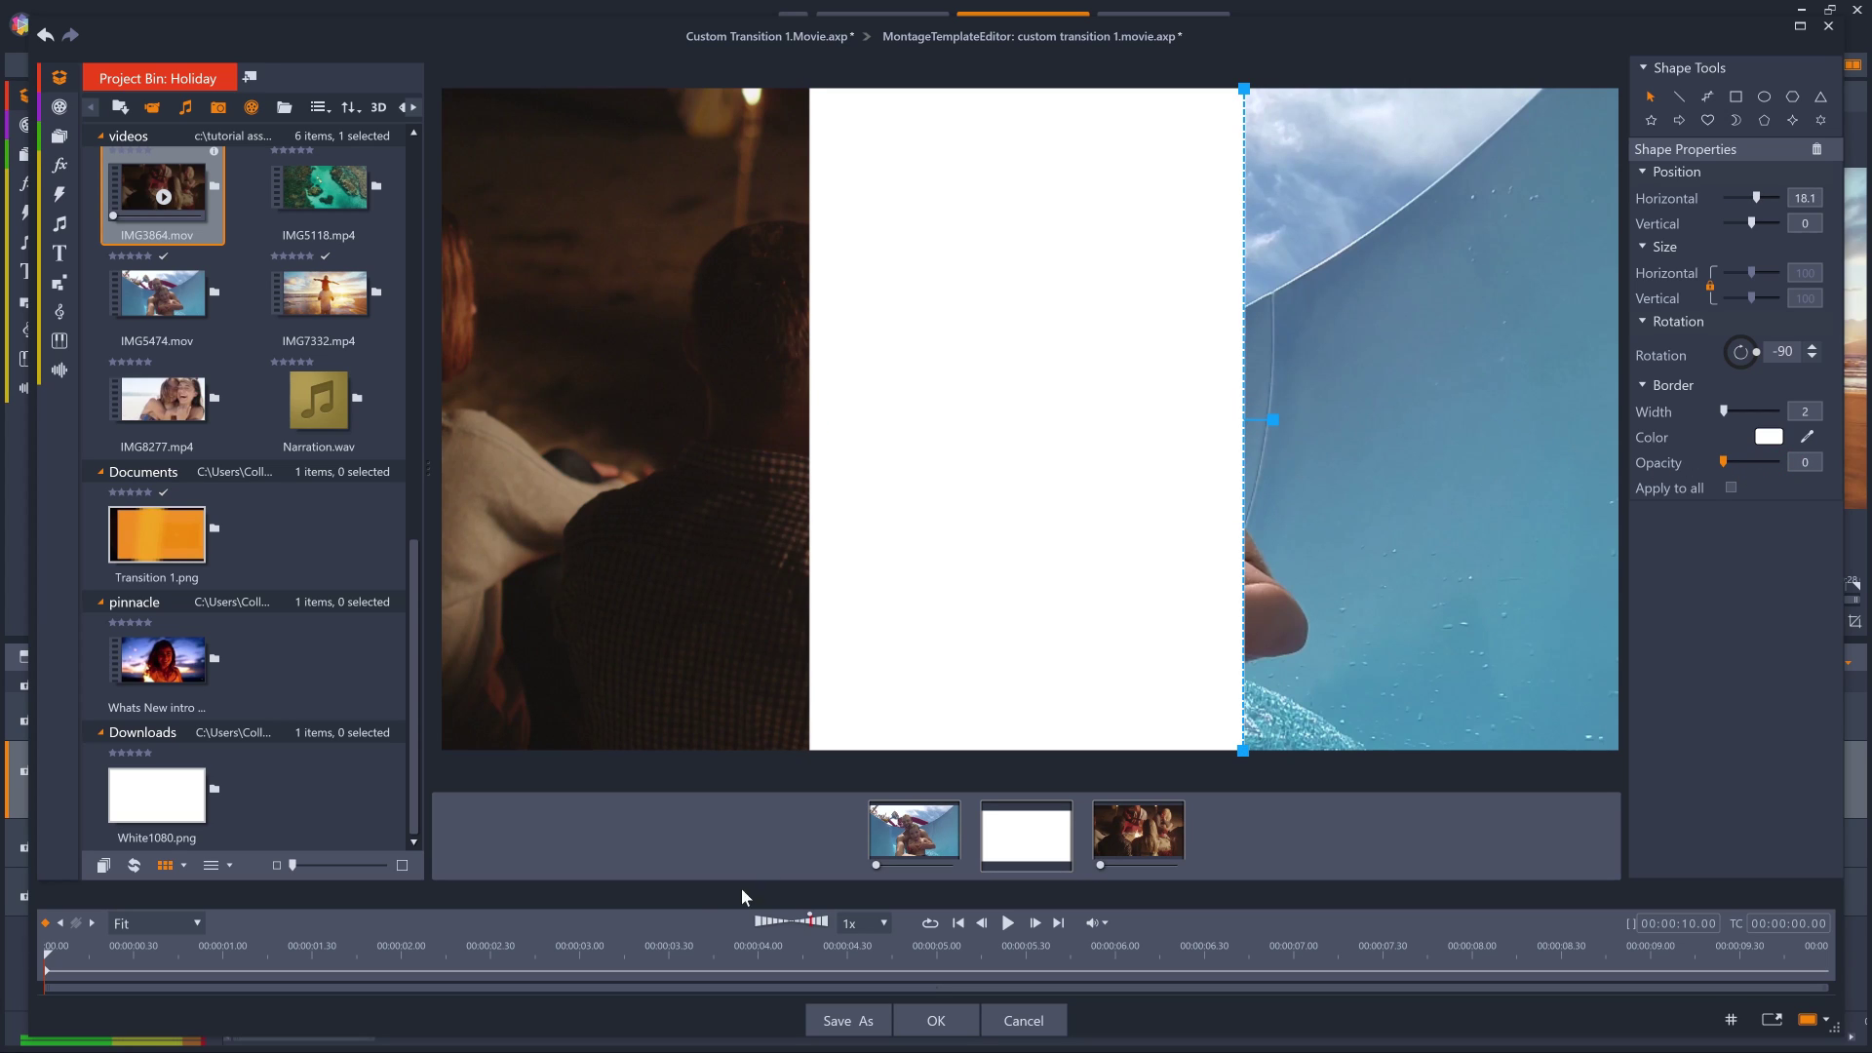
At 3.00 s, with the preview at 50%, slide the white bar to the left edge
click(579, 952)
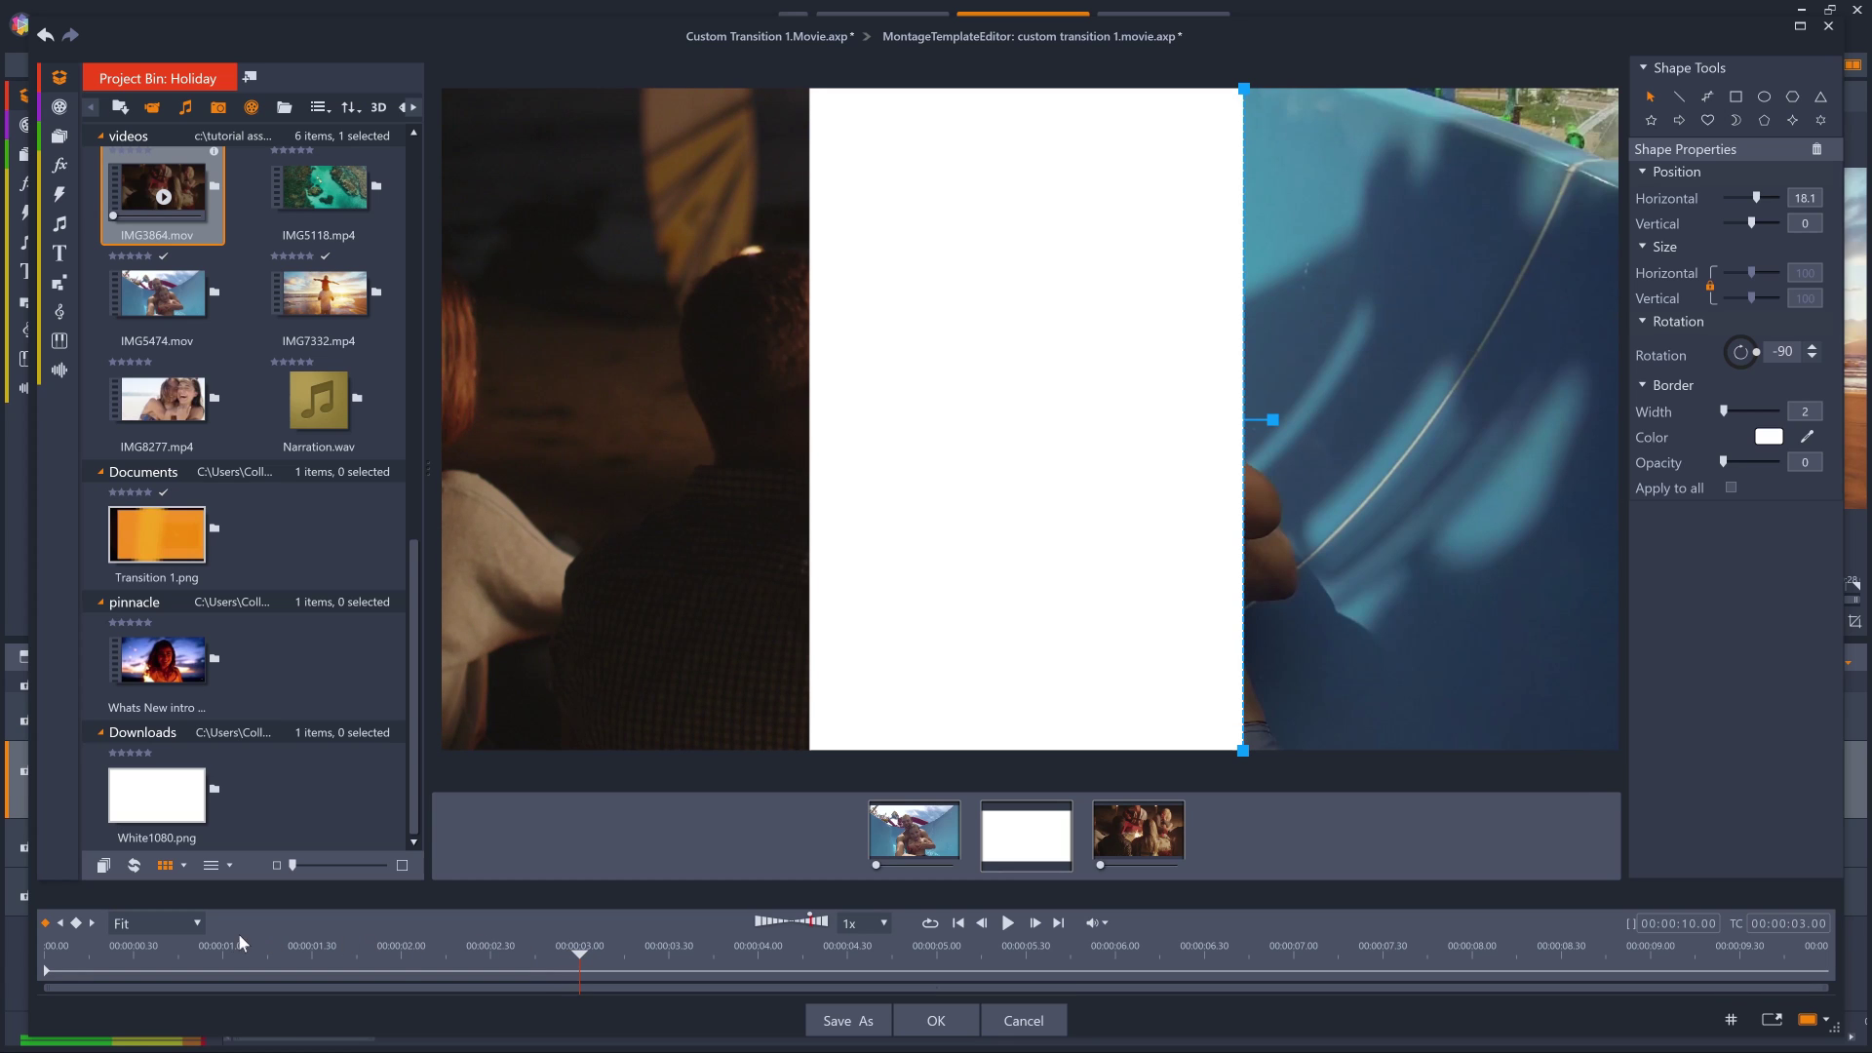
click(195, 927)
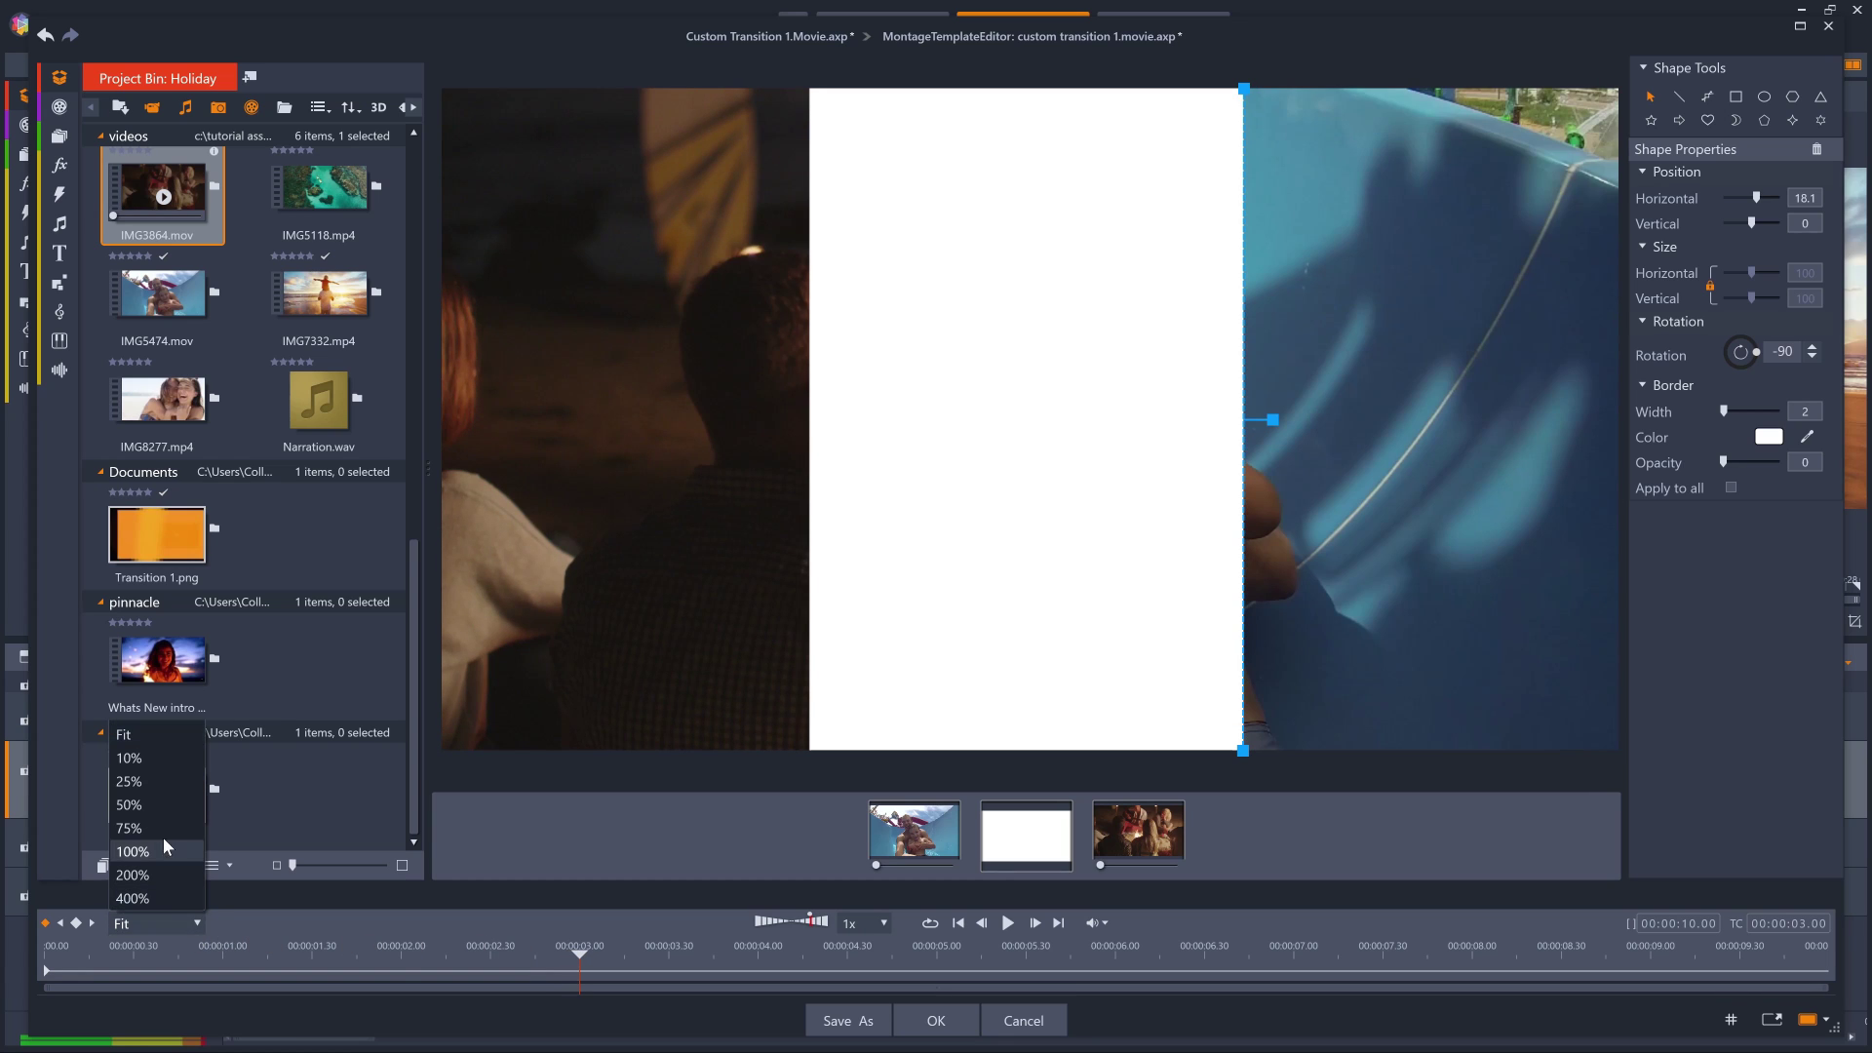
click(157, 804)
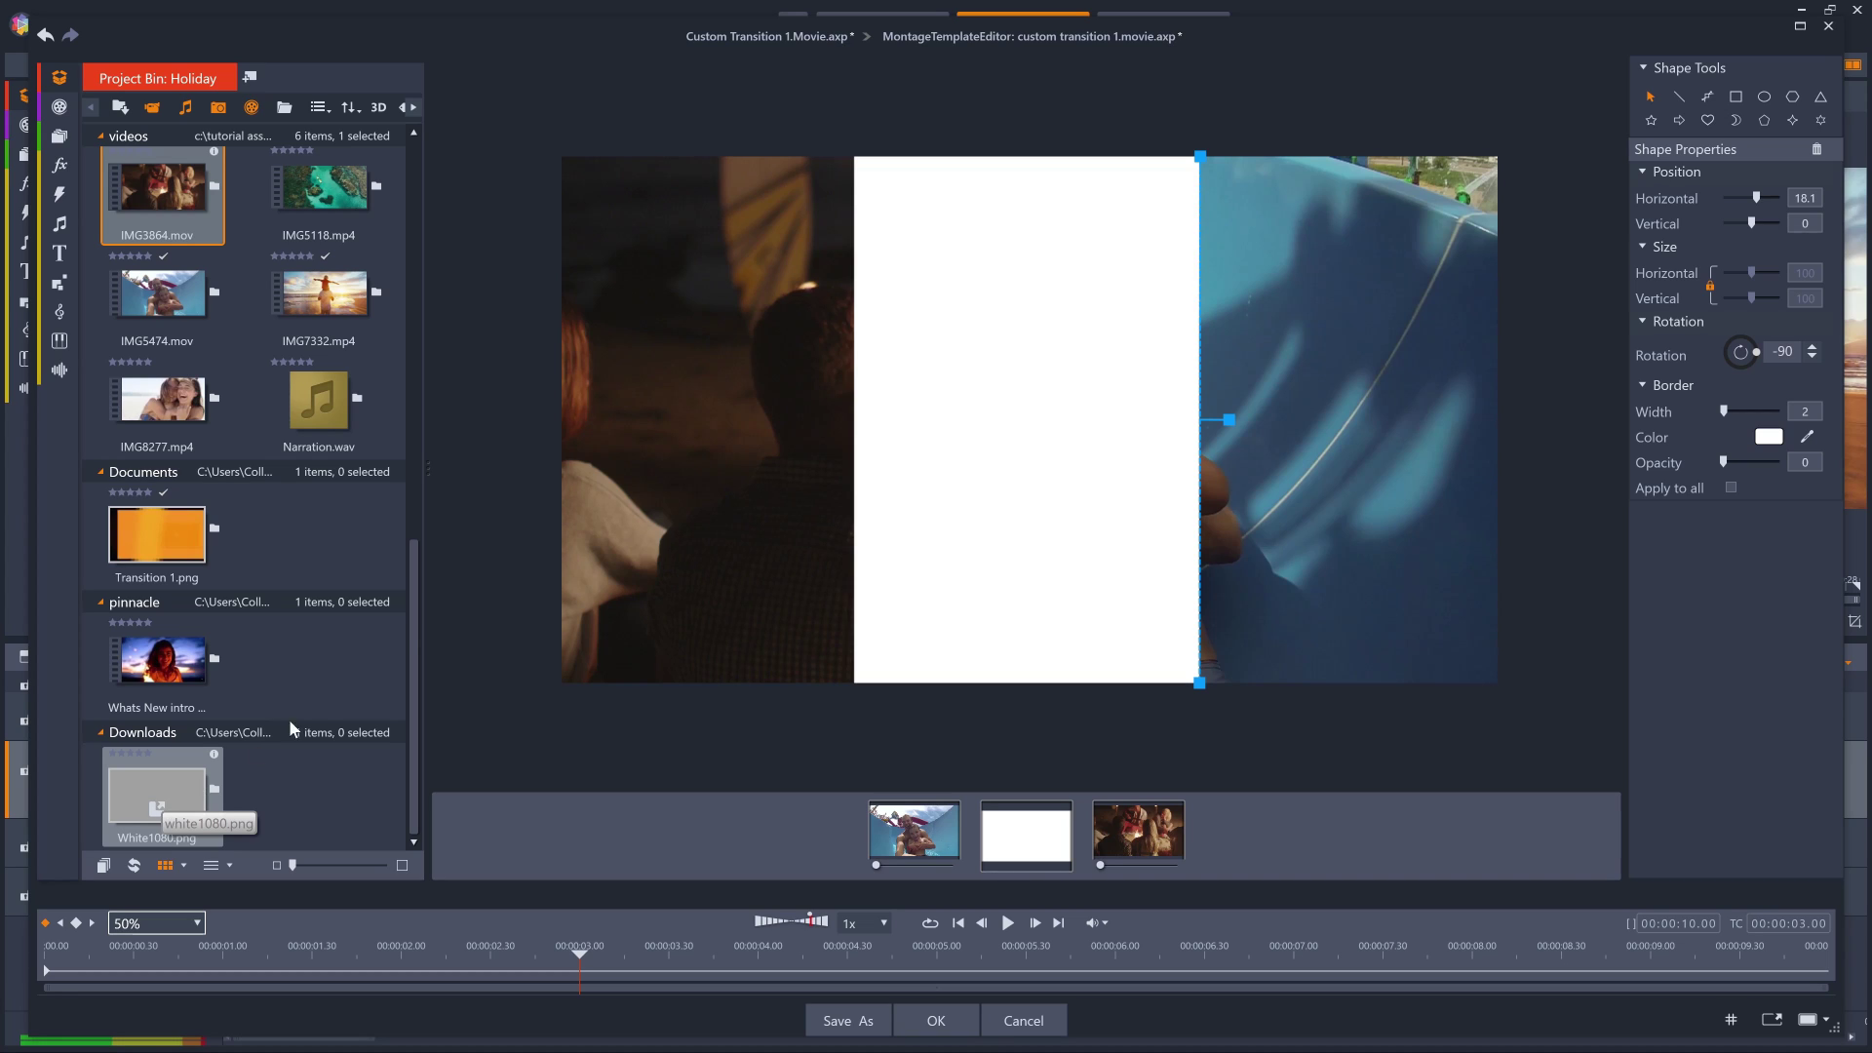
click(854, 477)
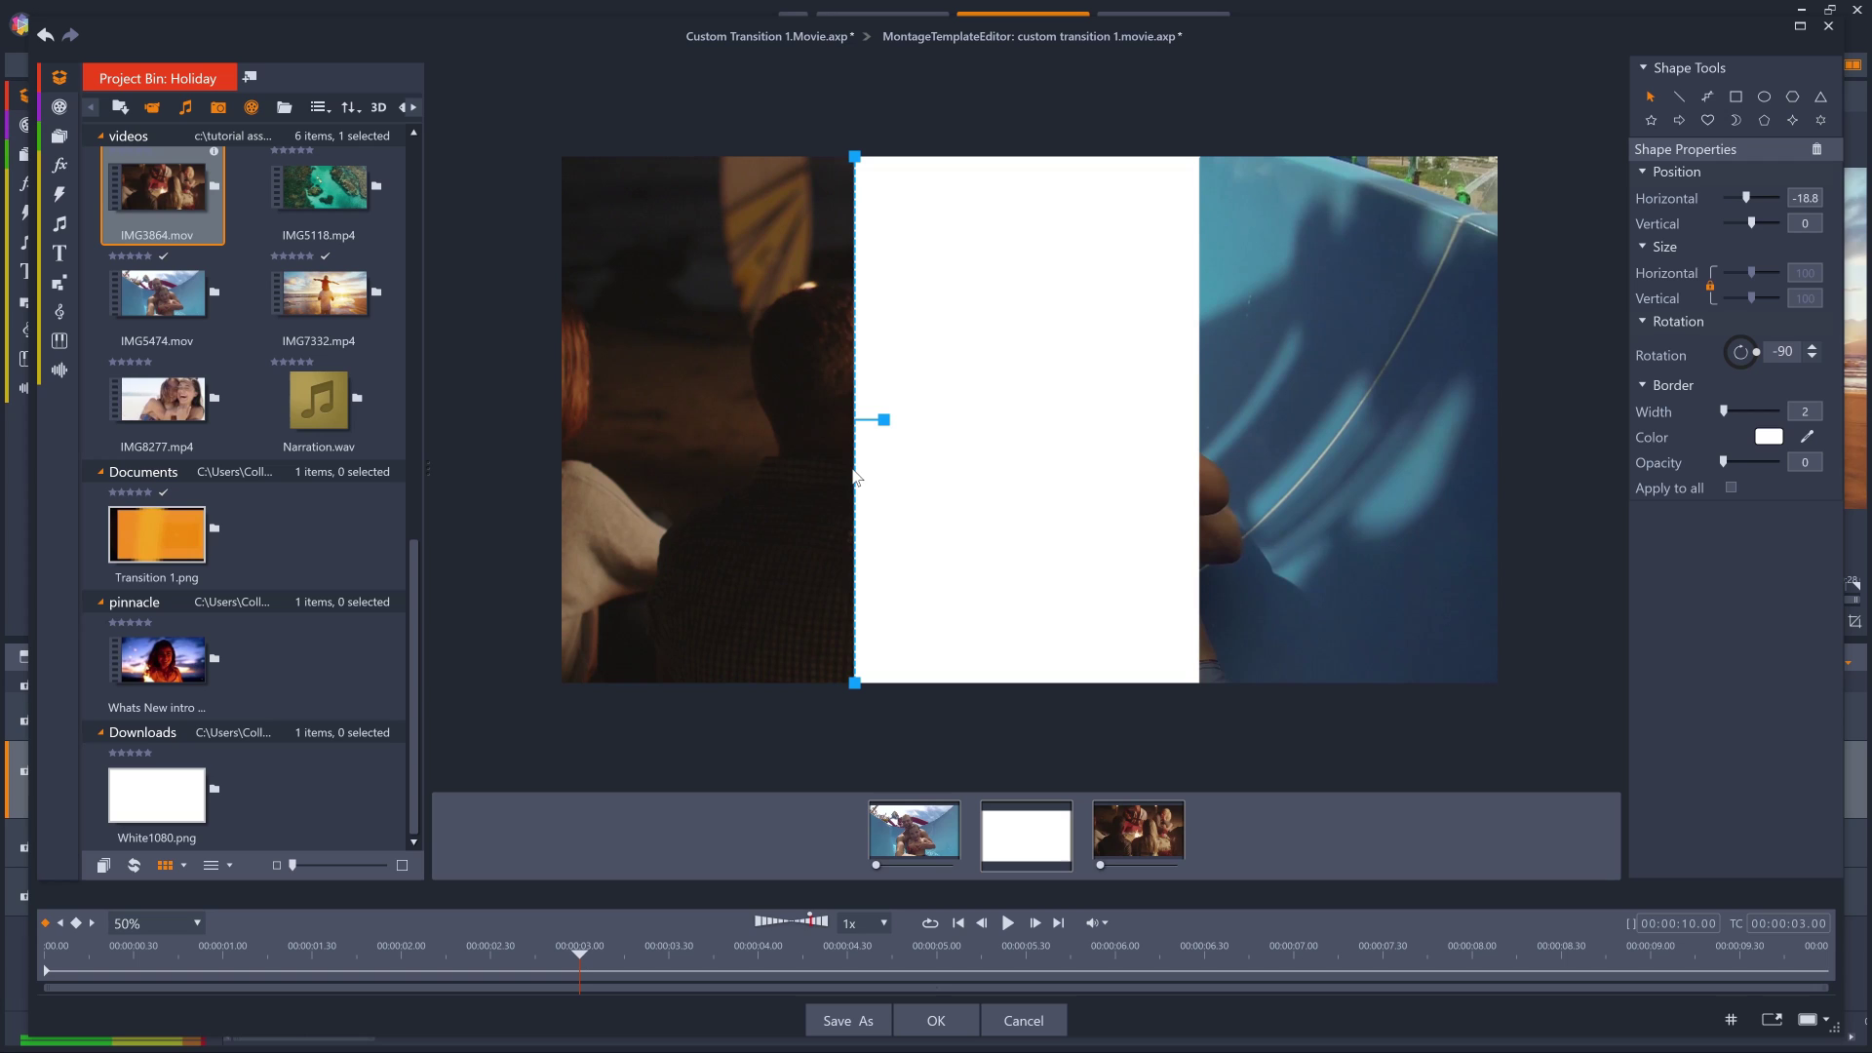
drag(1745, 197, 1727, 197)
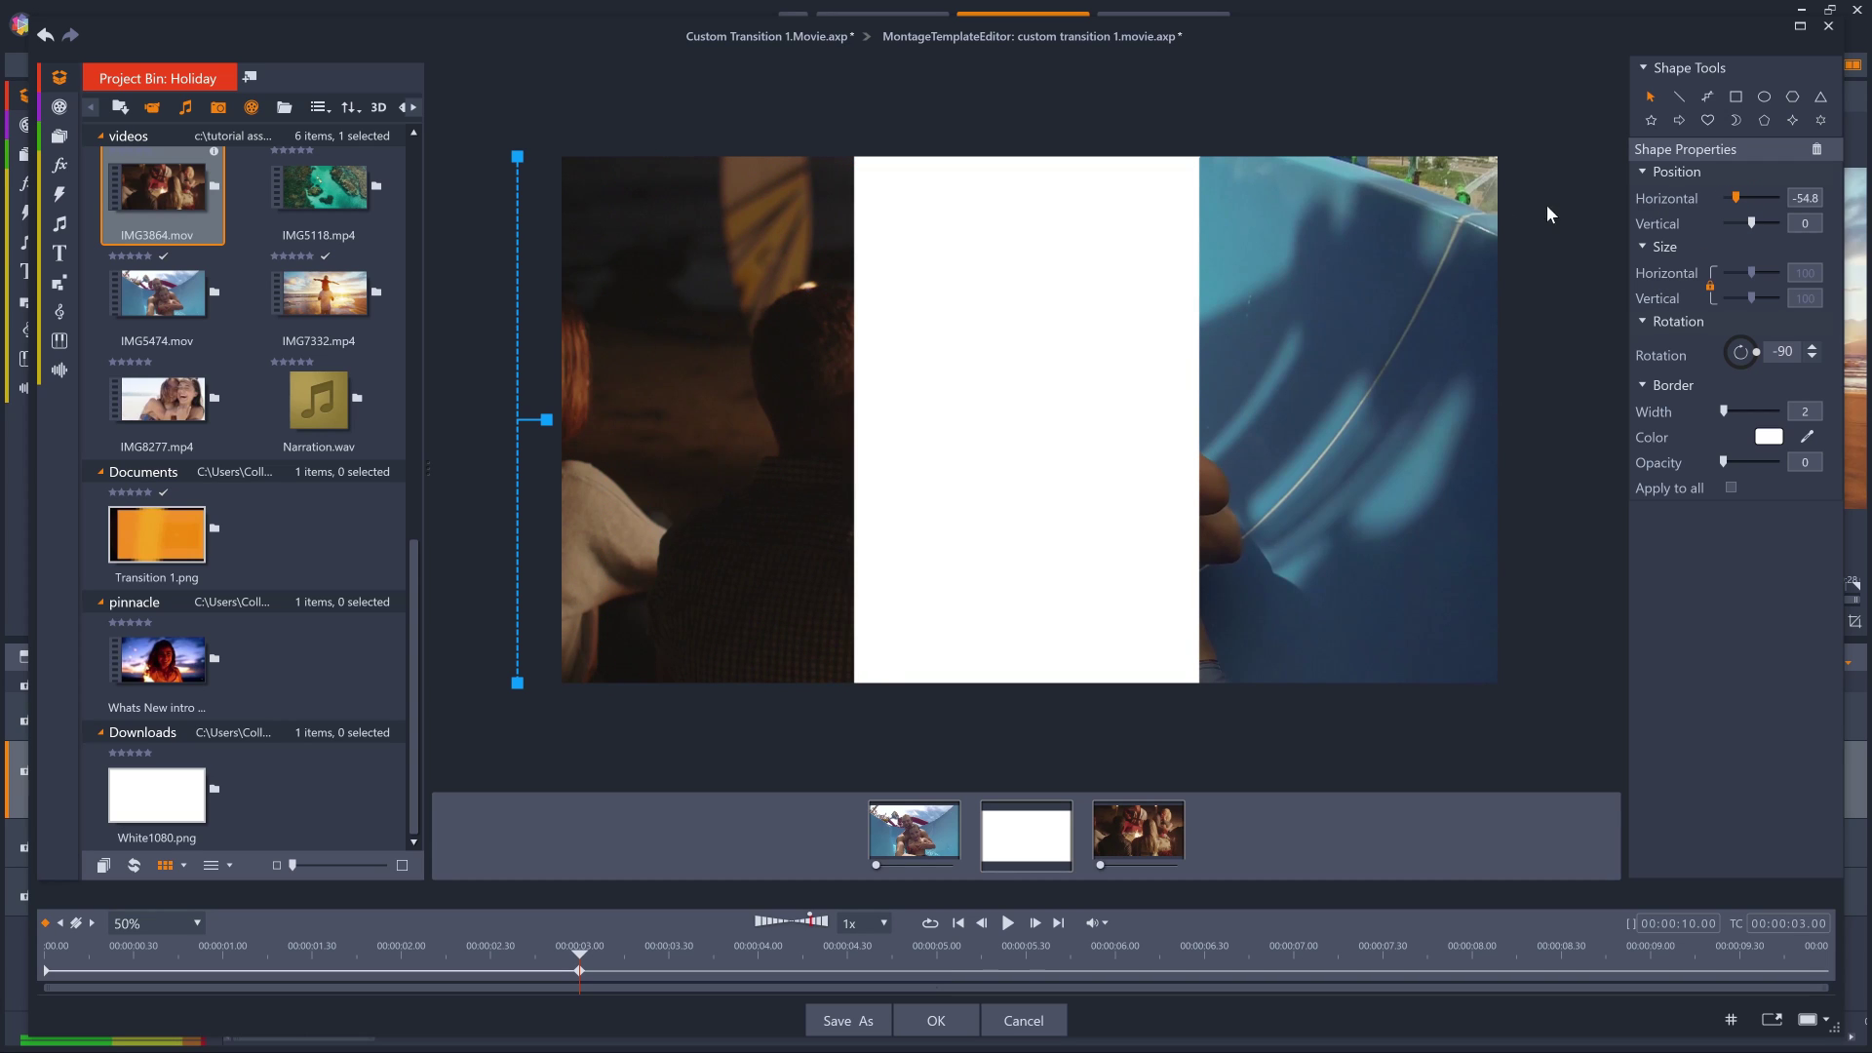
click(1205, 310)
drag(1755, 196, 1737, 196)
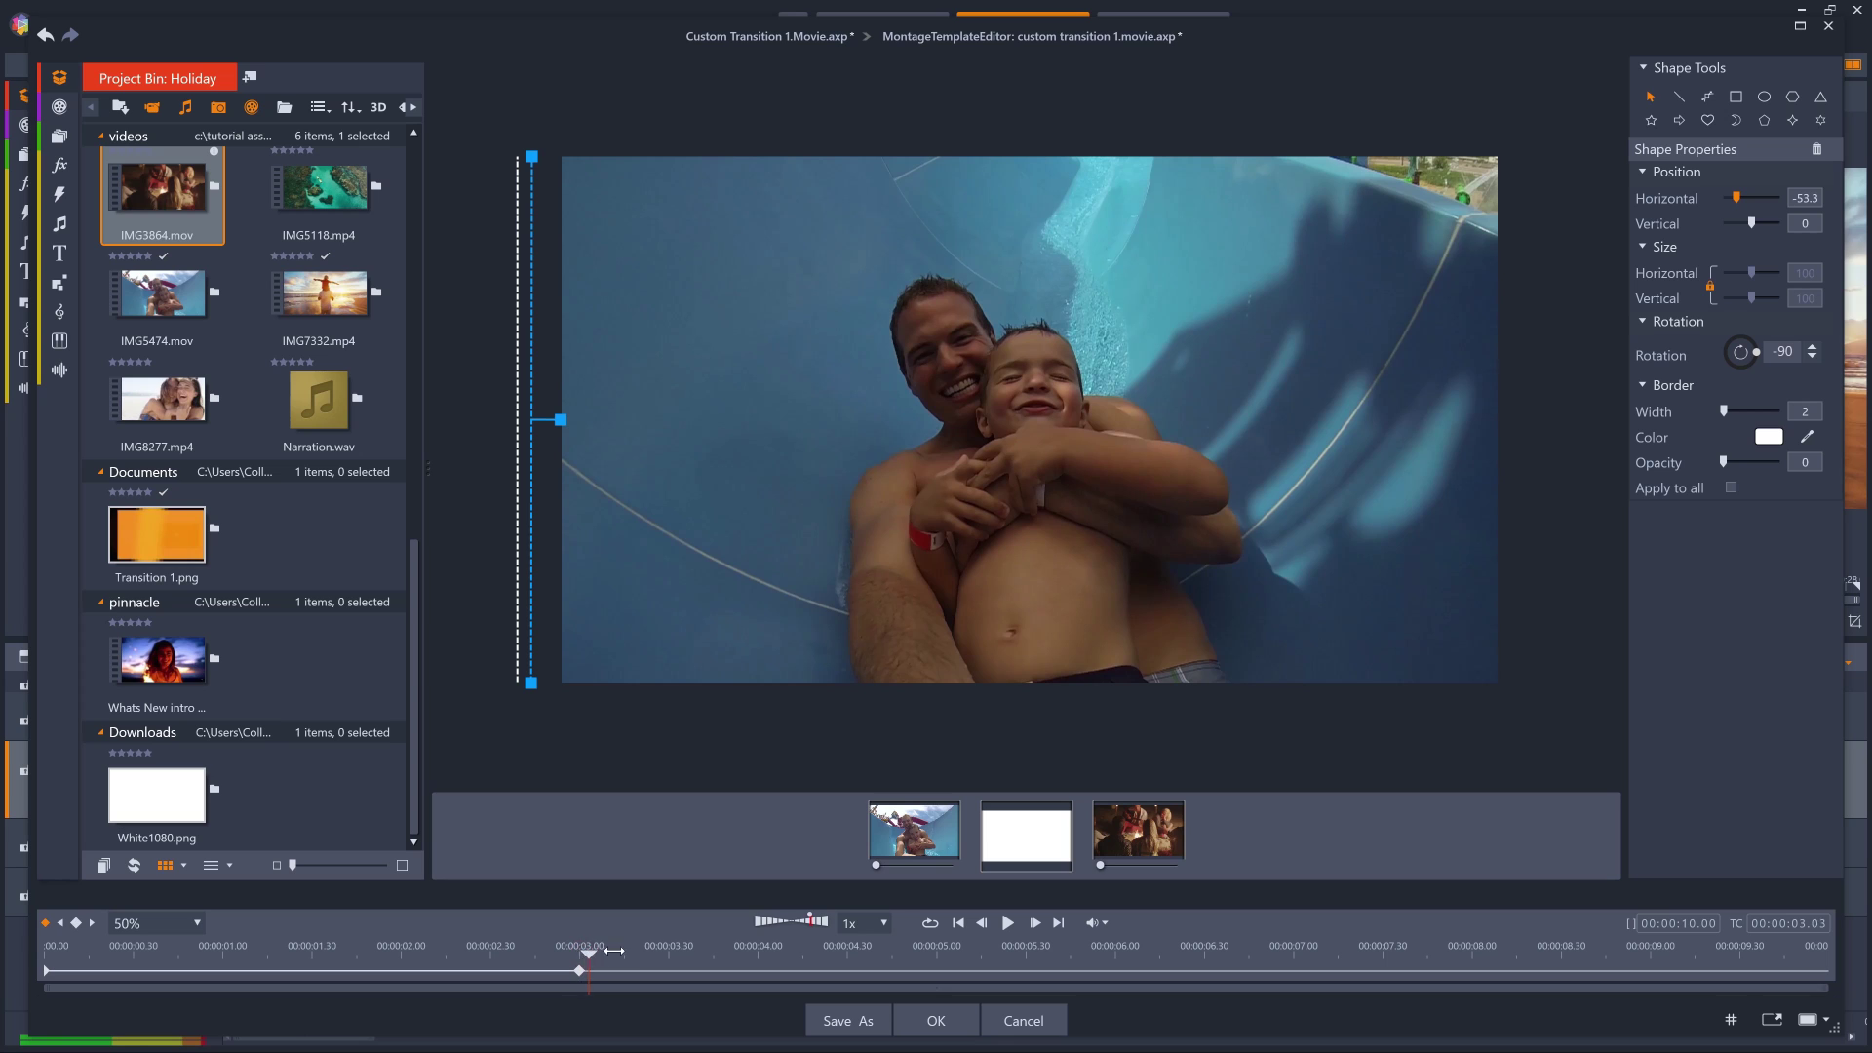
At 4.01 s, move the white bar past the right edge of the frame
click(761, 949)
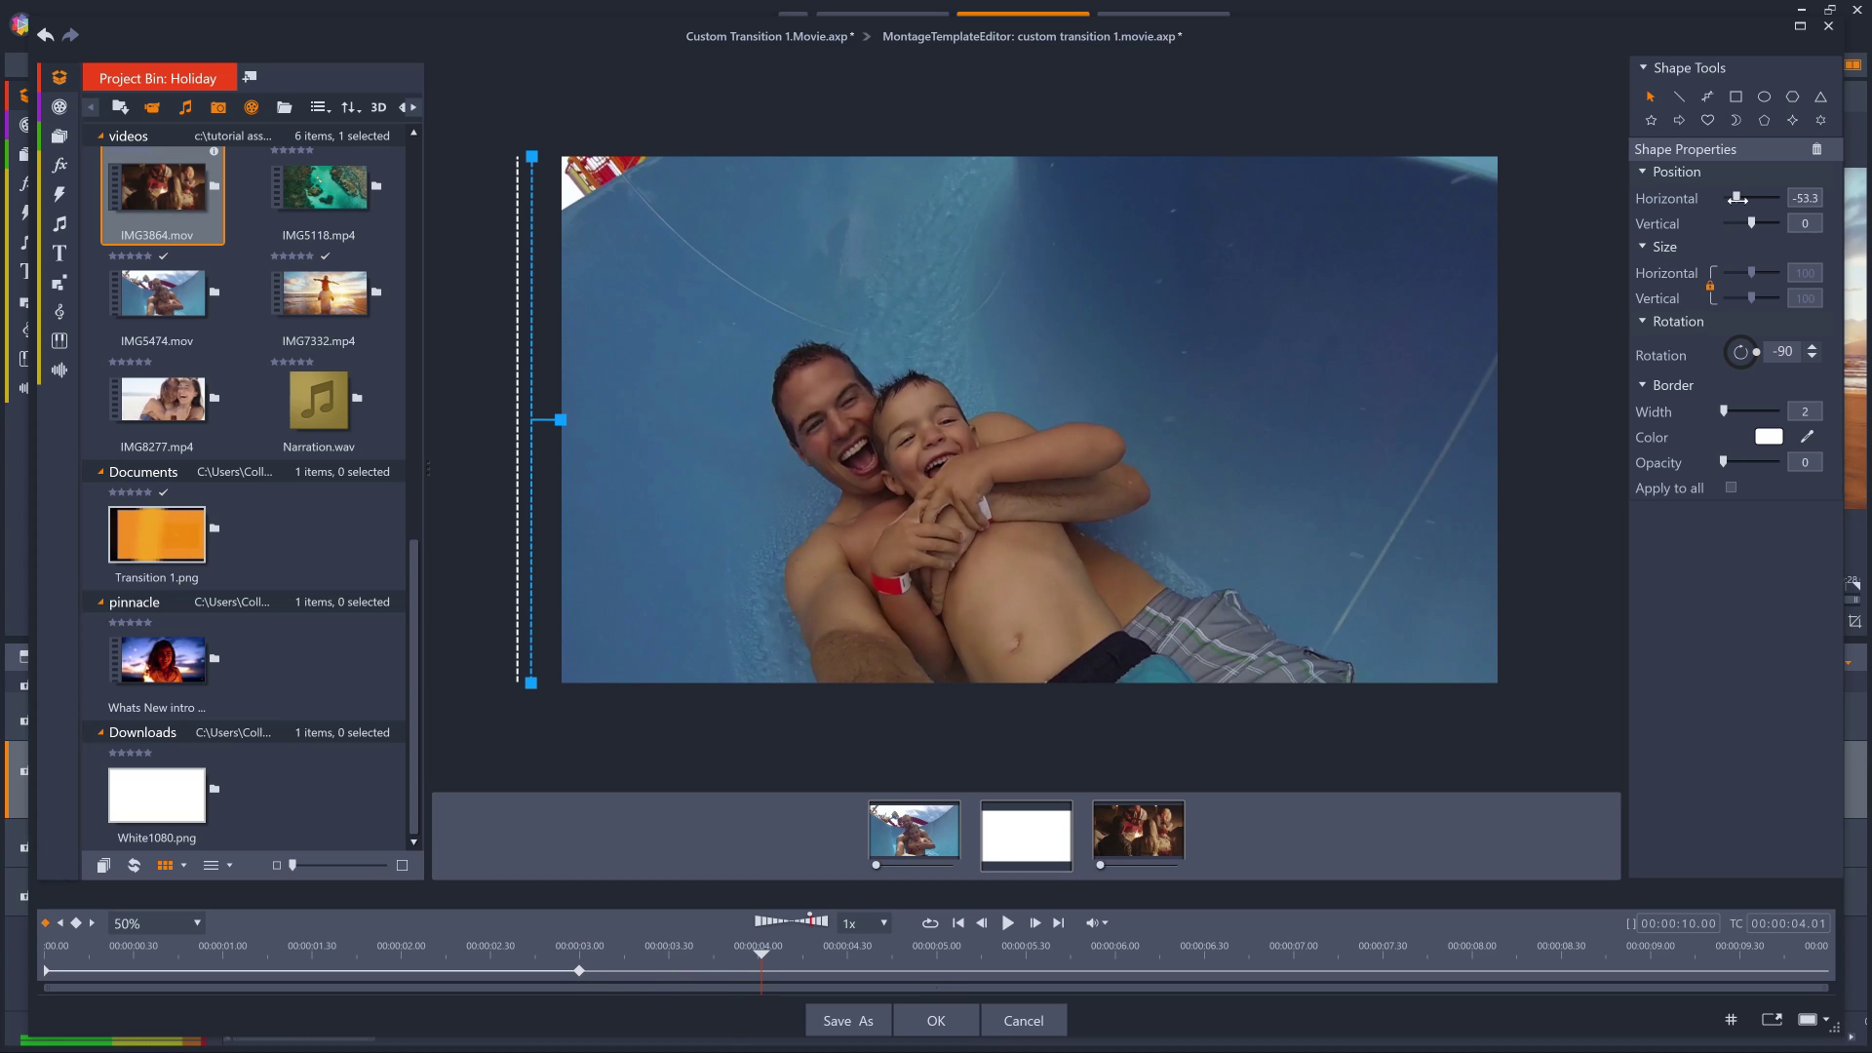
drag(1736, 197, 1794, 224)
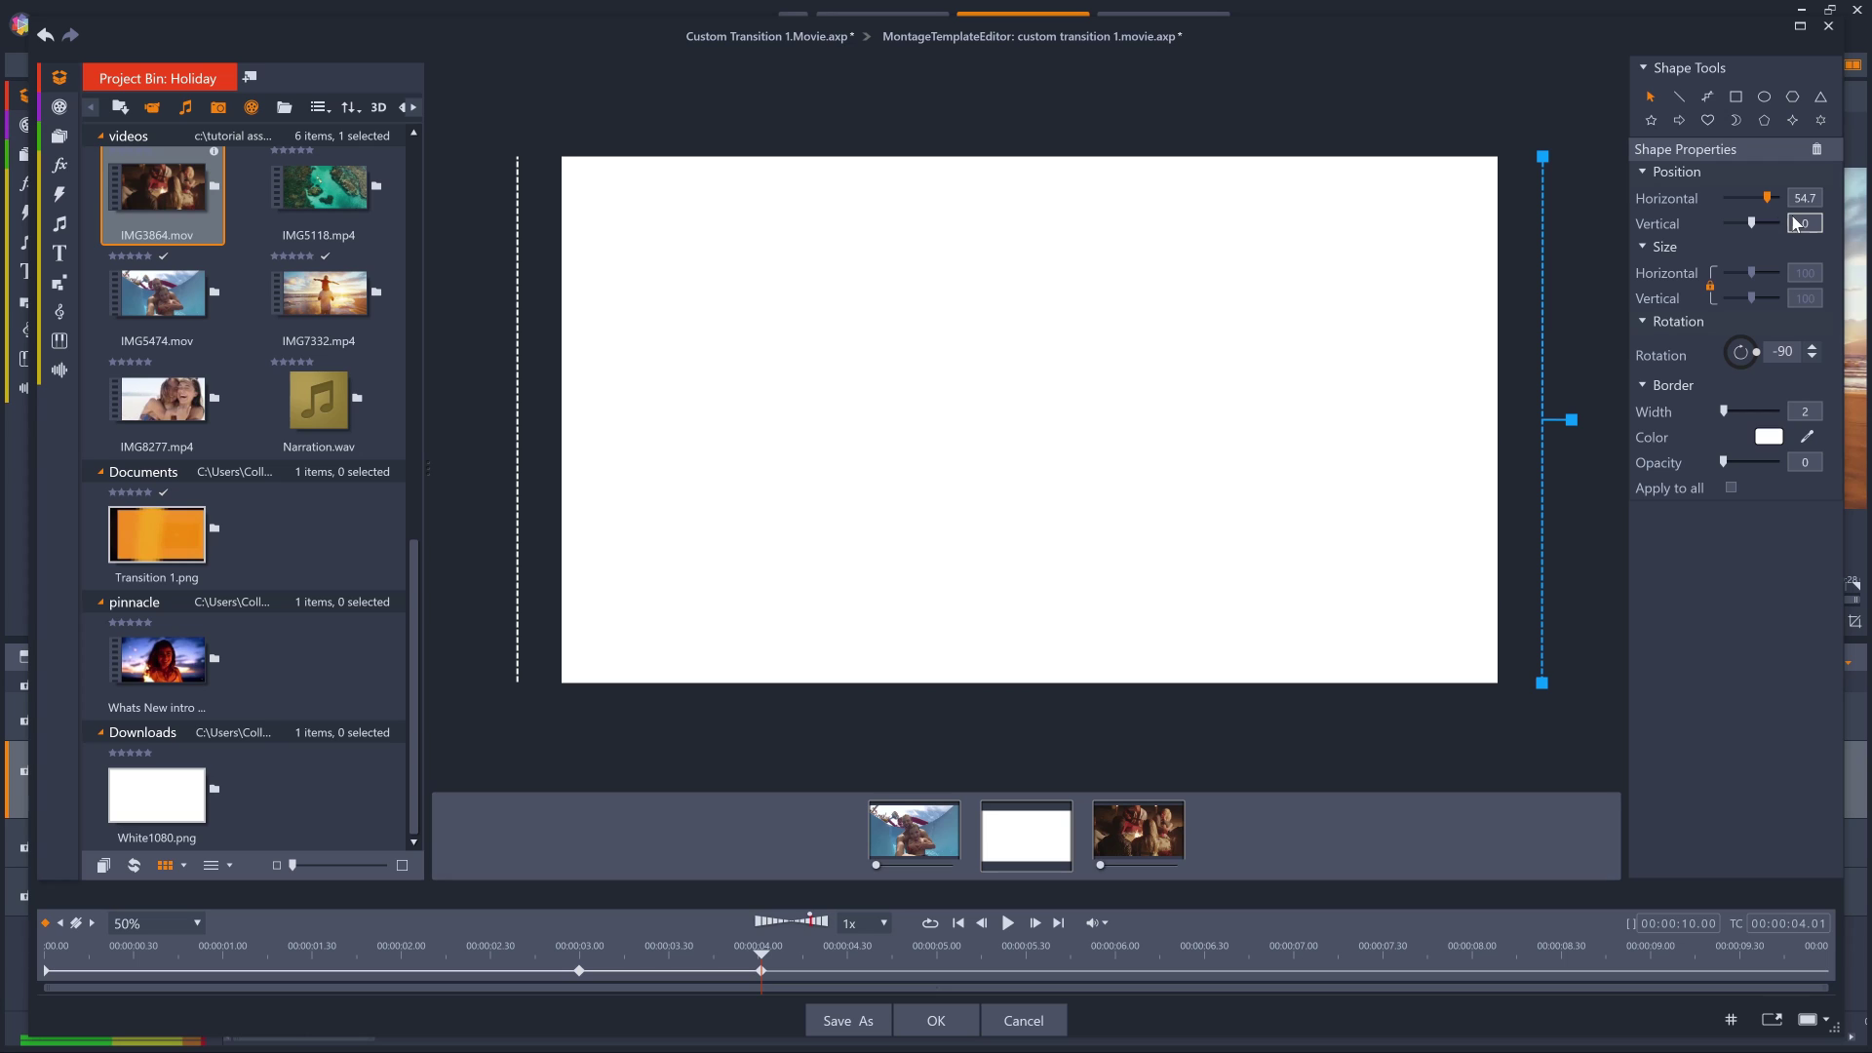
key(ctrl+z)
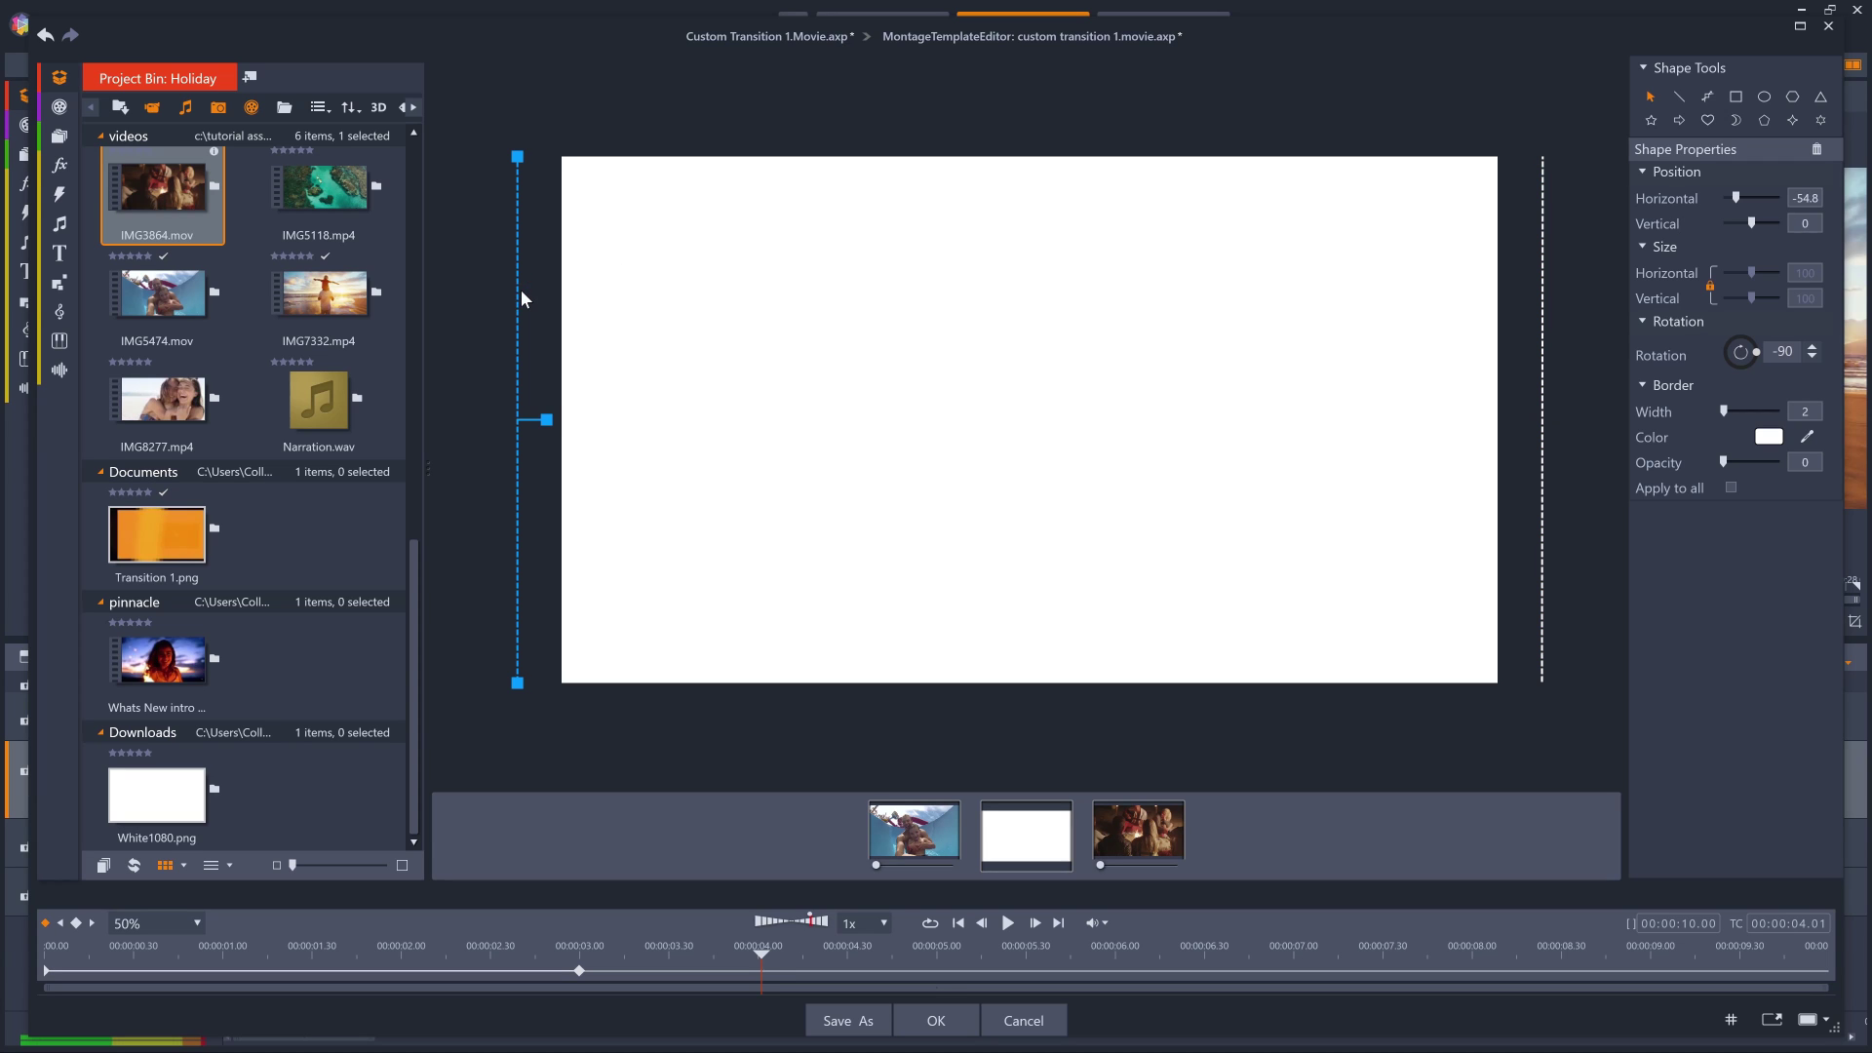
drag(1736, 198, 1787, 184)
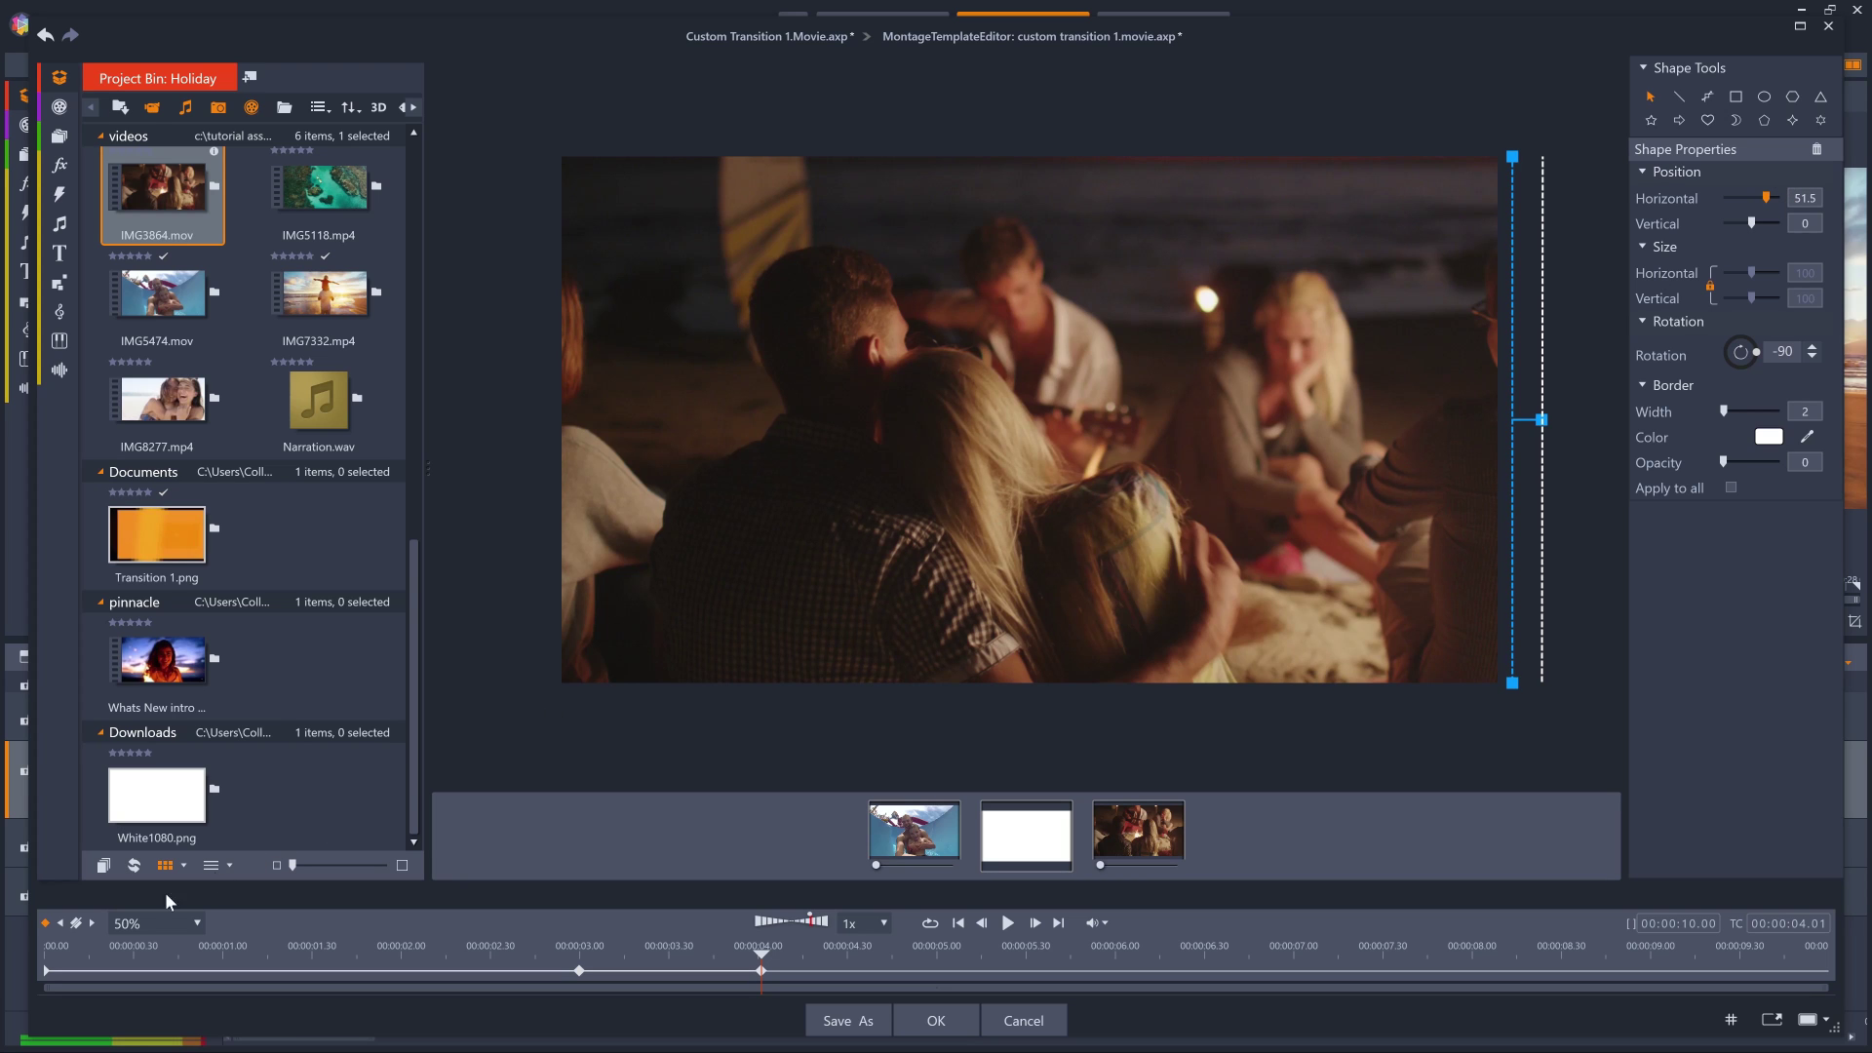
Copy Horizontal -53.3 from the 3.00 s keyframe and paste it at 0.00 s
click(60, 923)
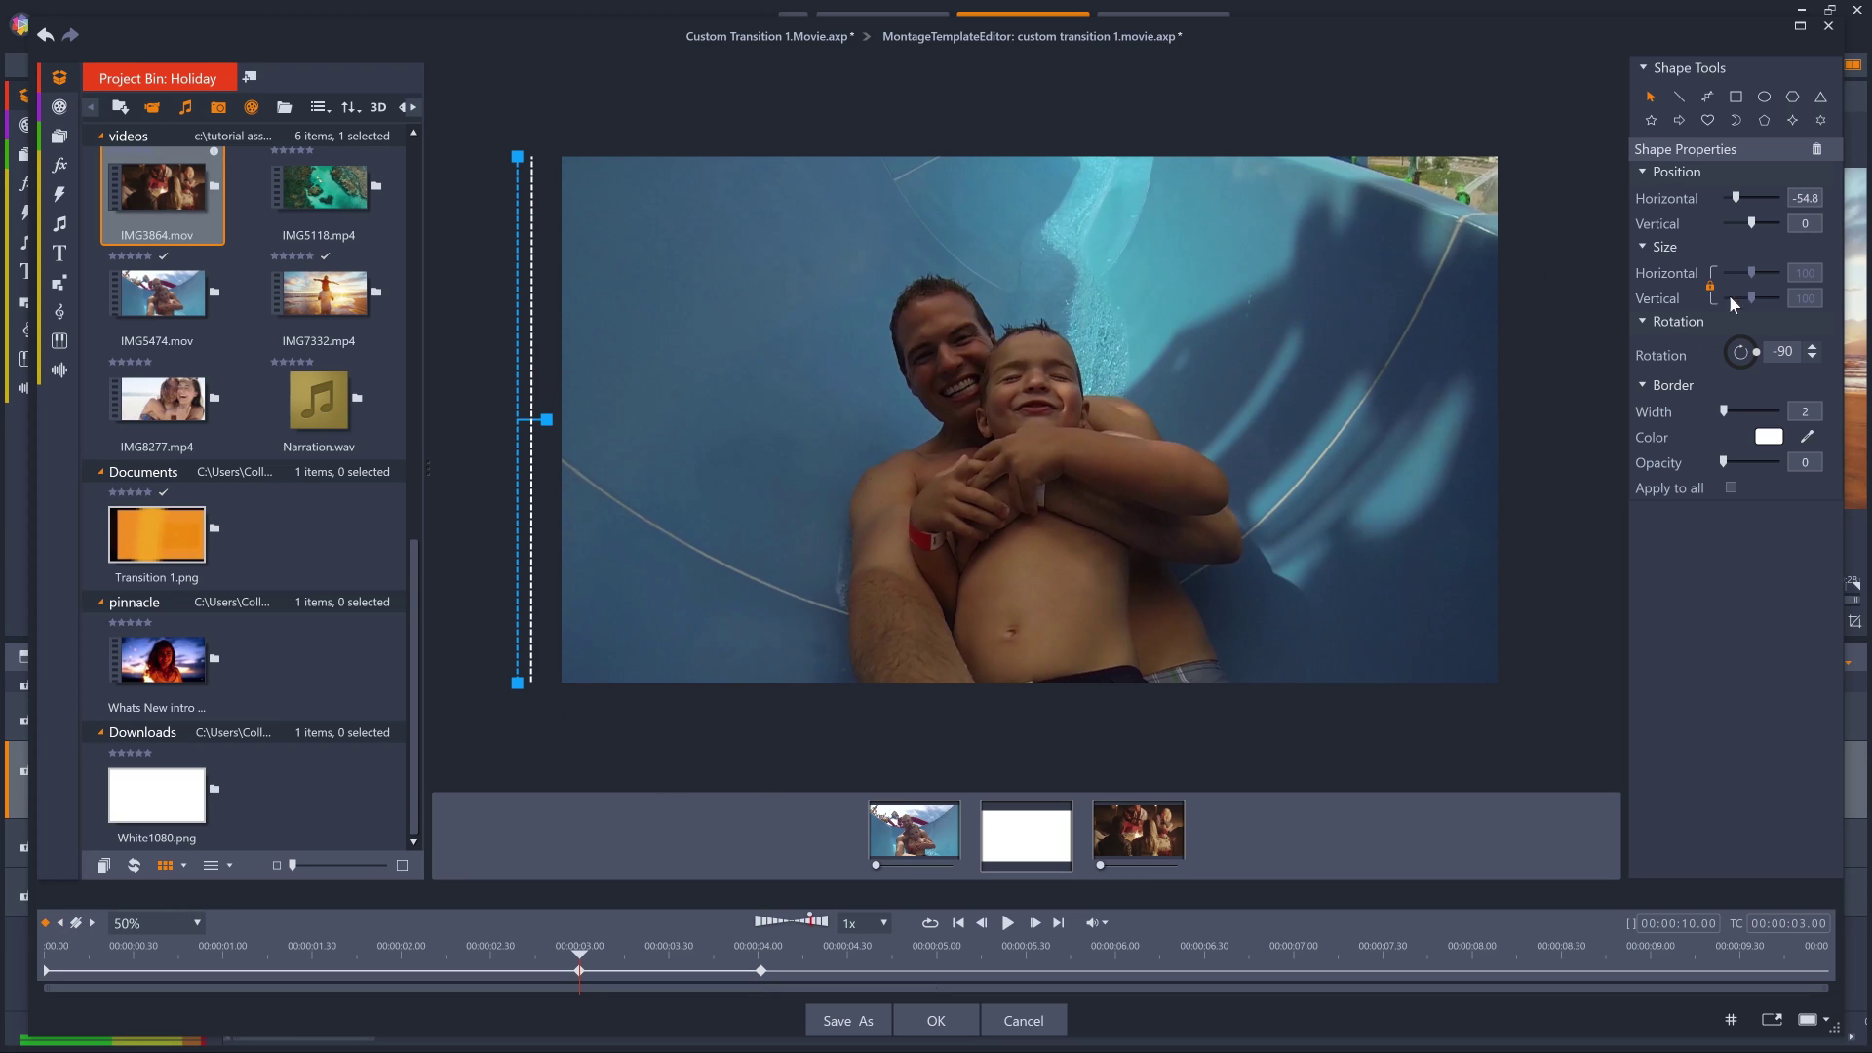
click(1805, 199)
key(ctrl+c)
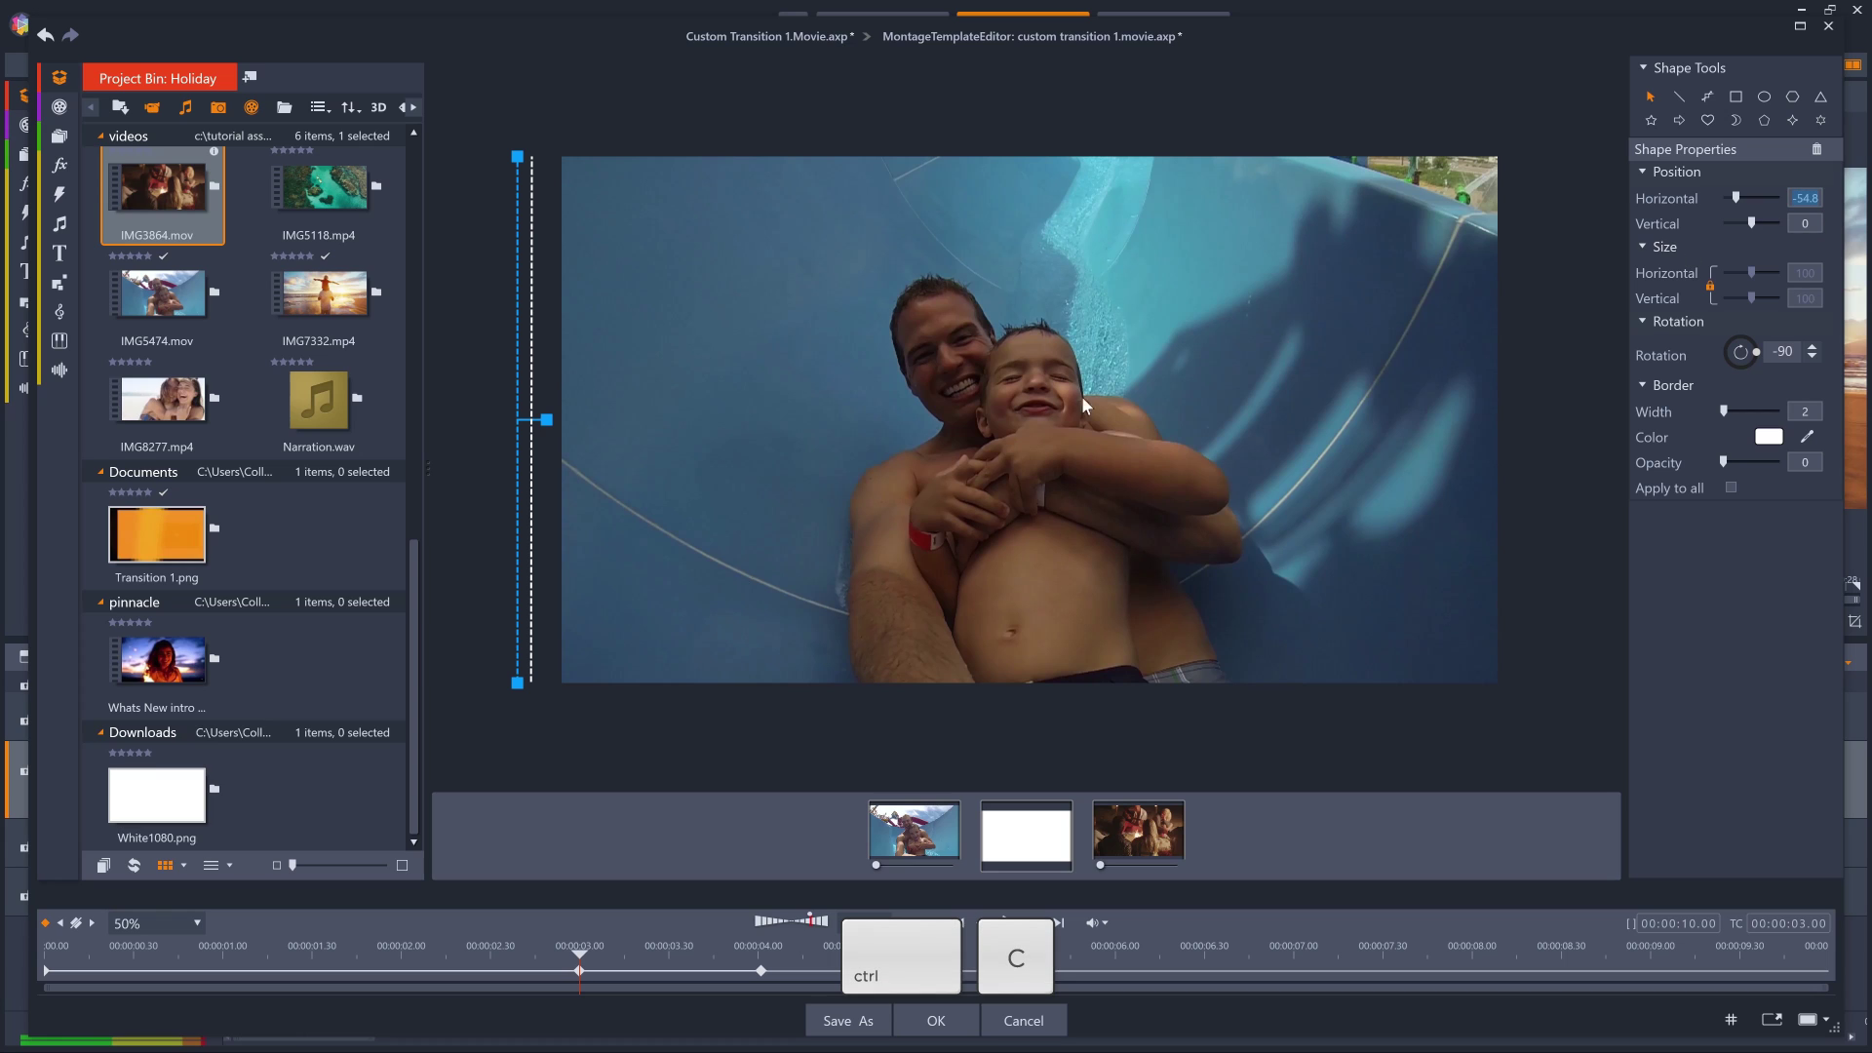
click(62, 922)
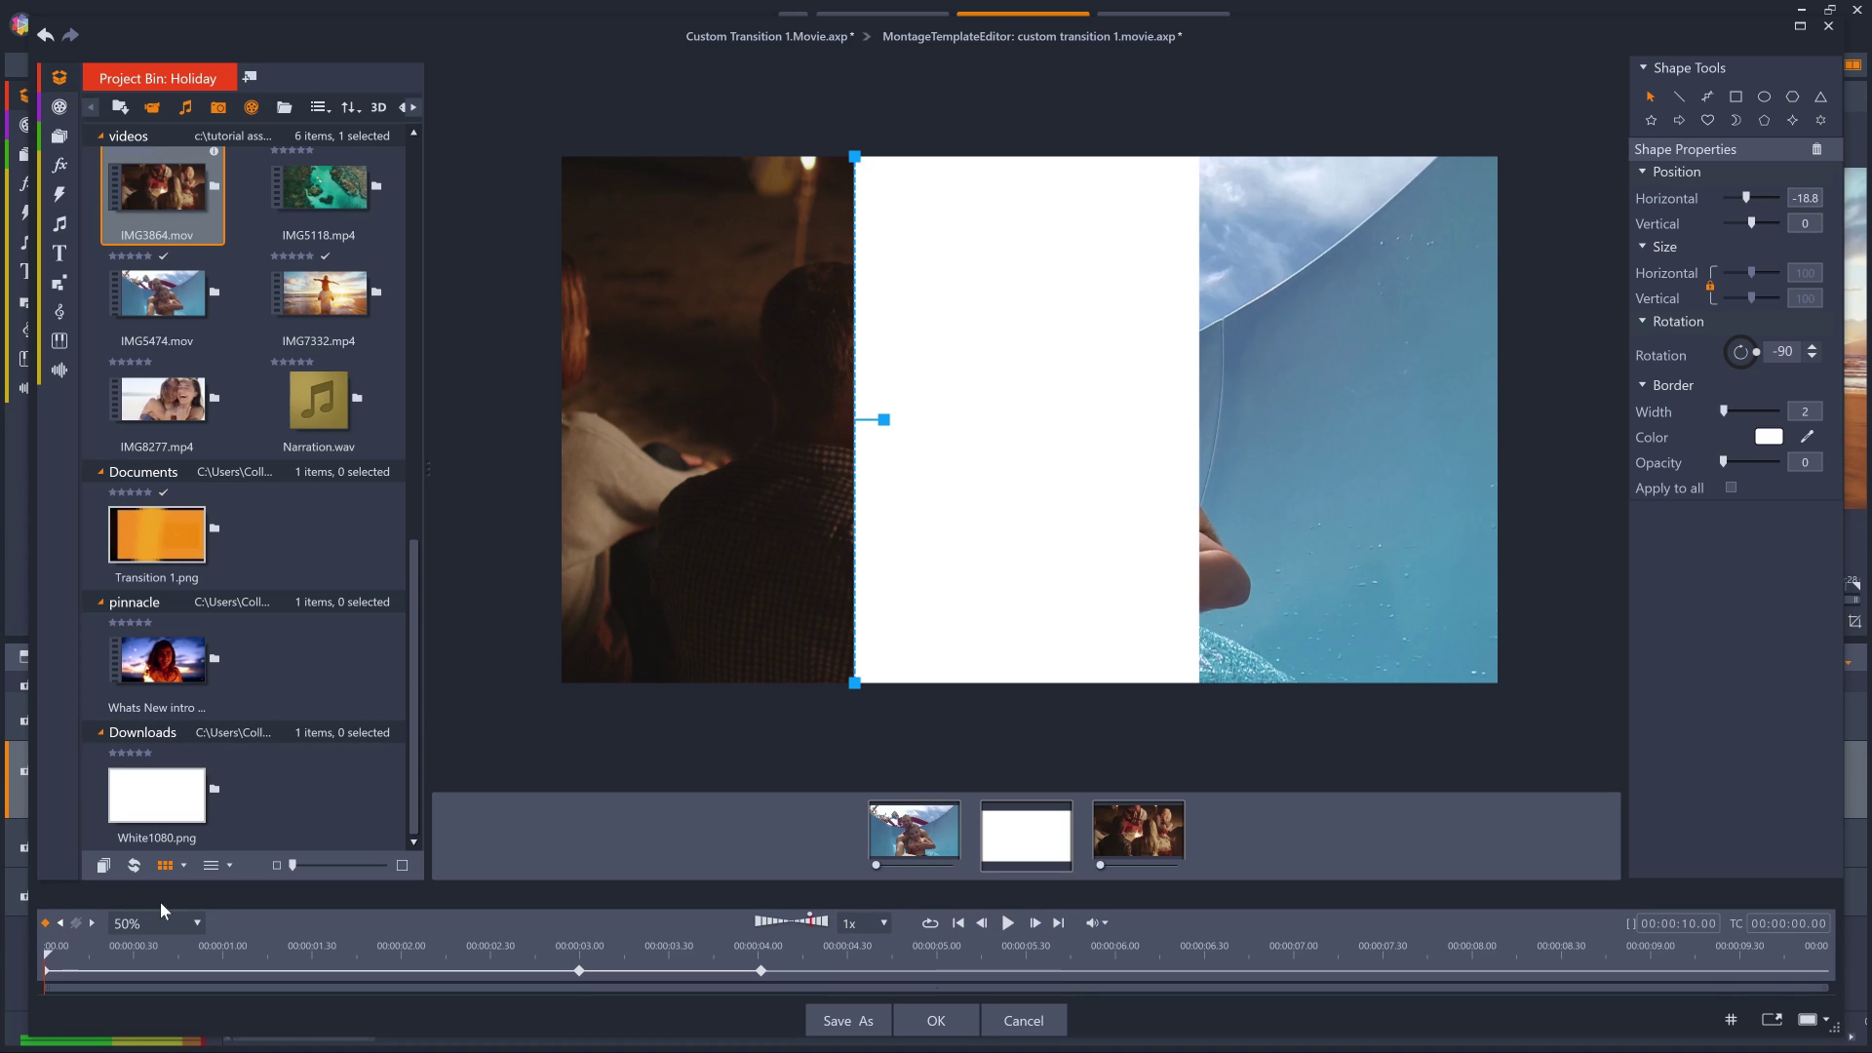
click(1806, 198)
key(ctrl+v)
key(ctrl+v)
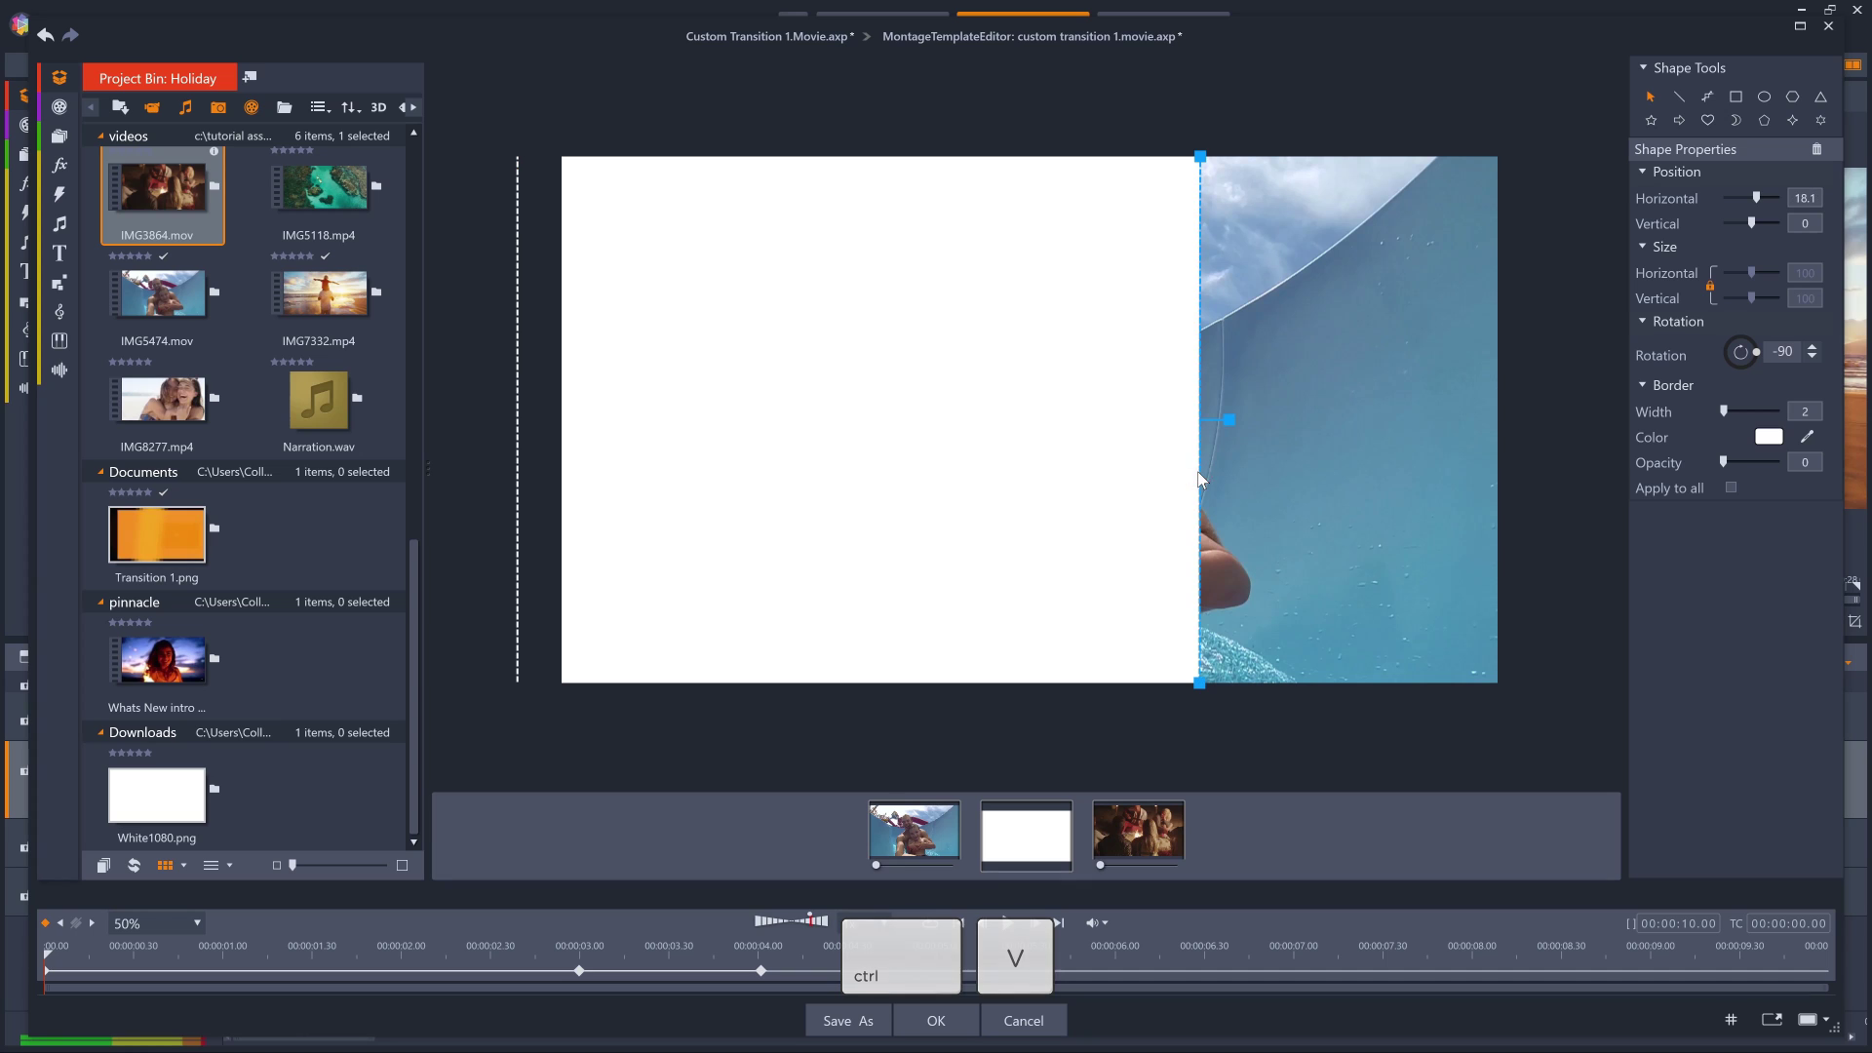
click(92, 922)
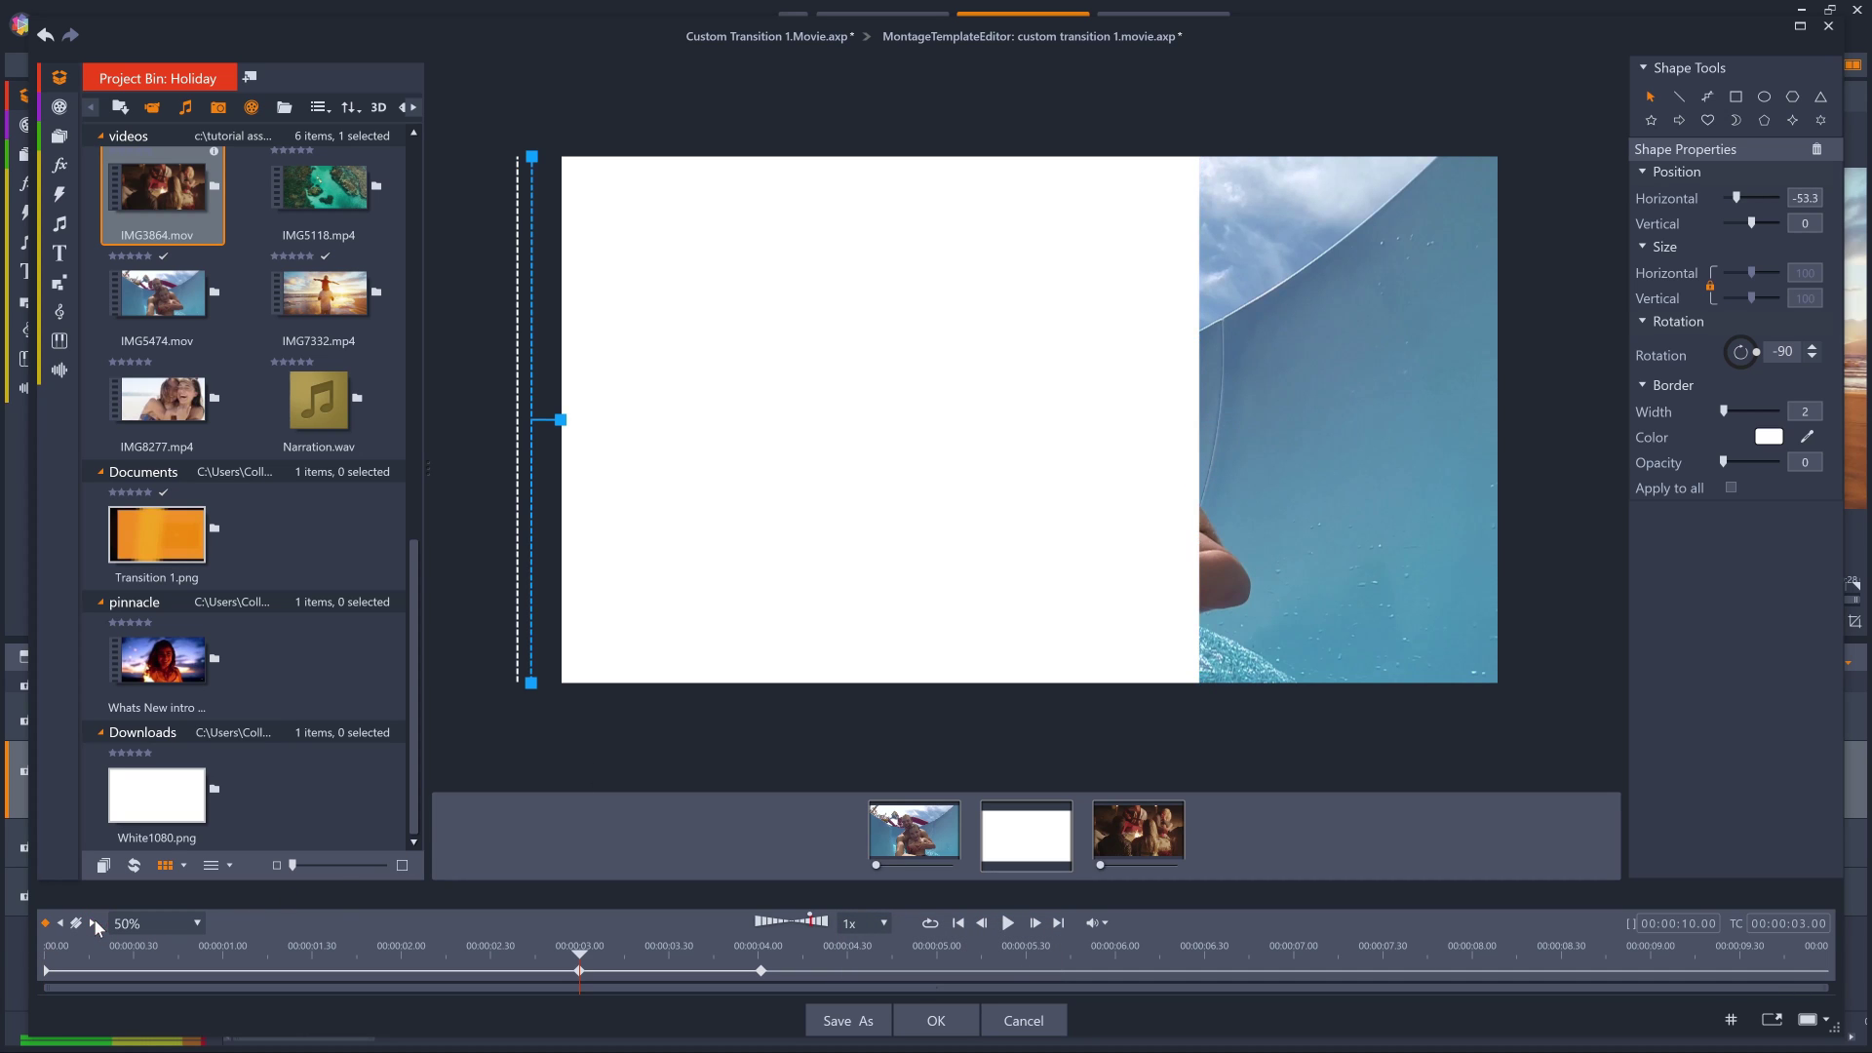
click(1804, 199)
key(ctrl+c)
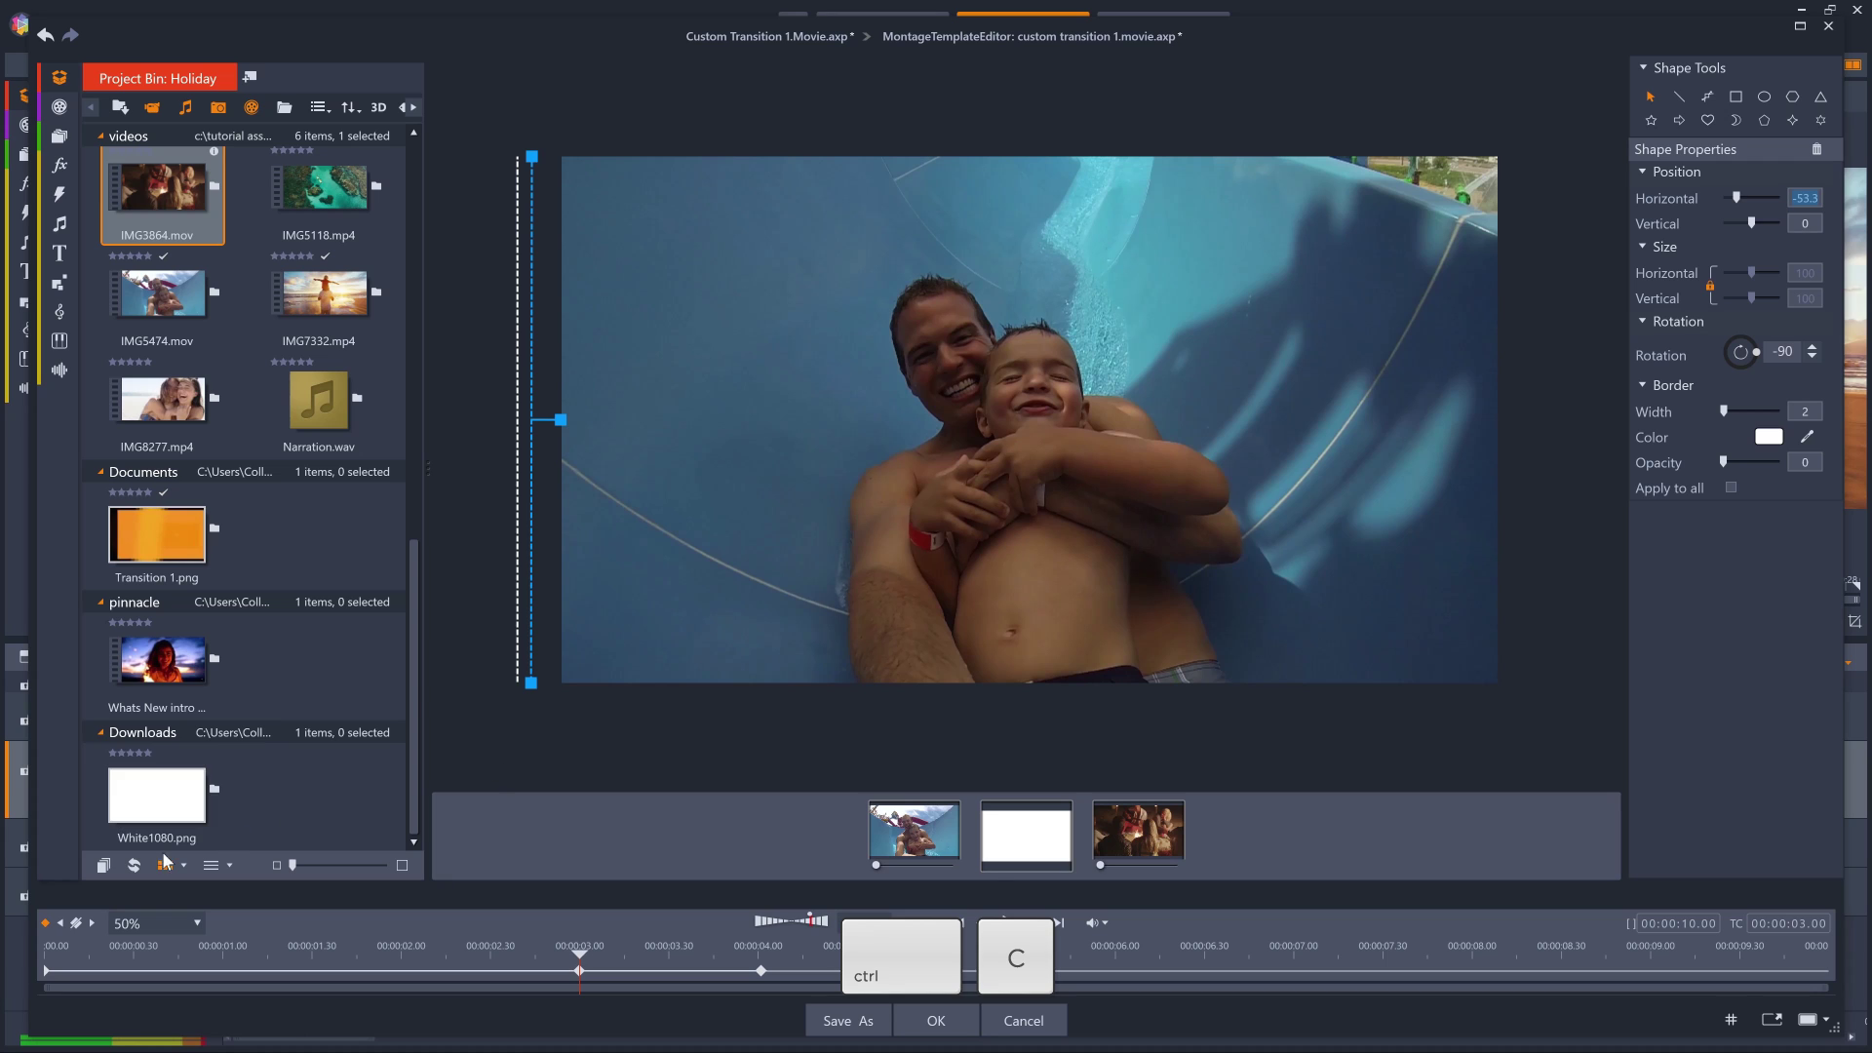
click(60, 922)
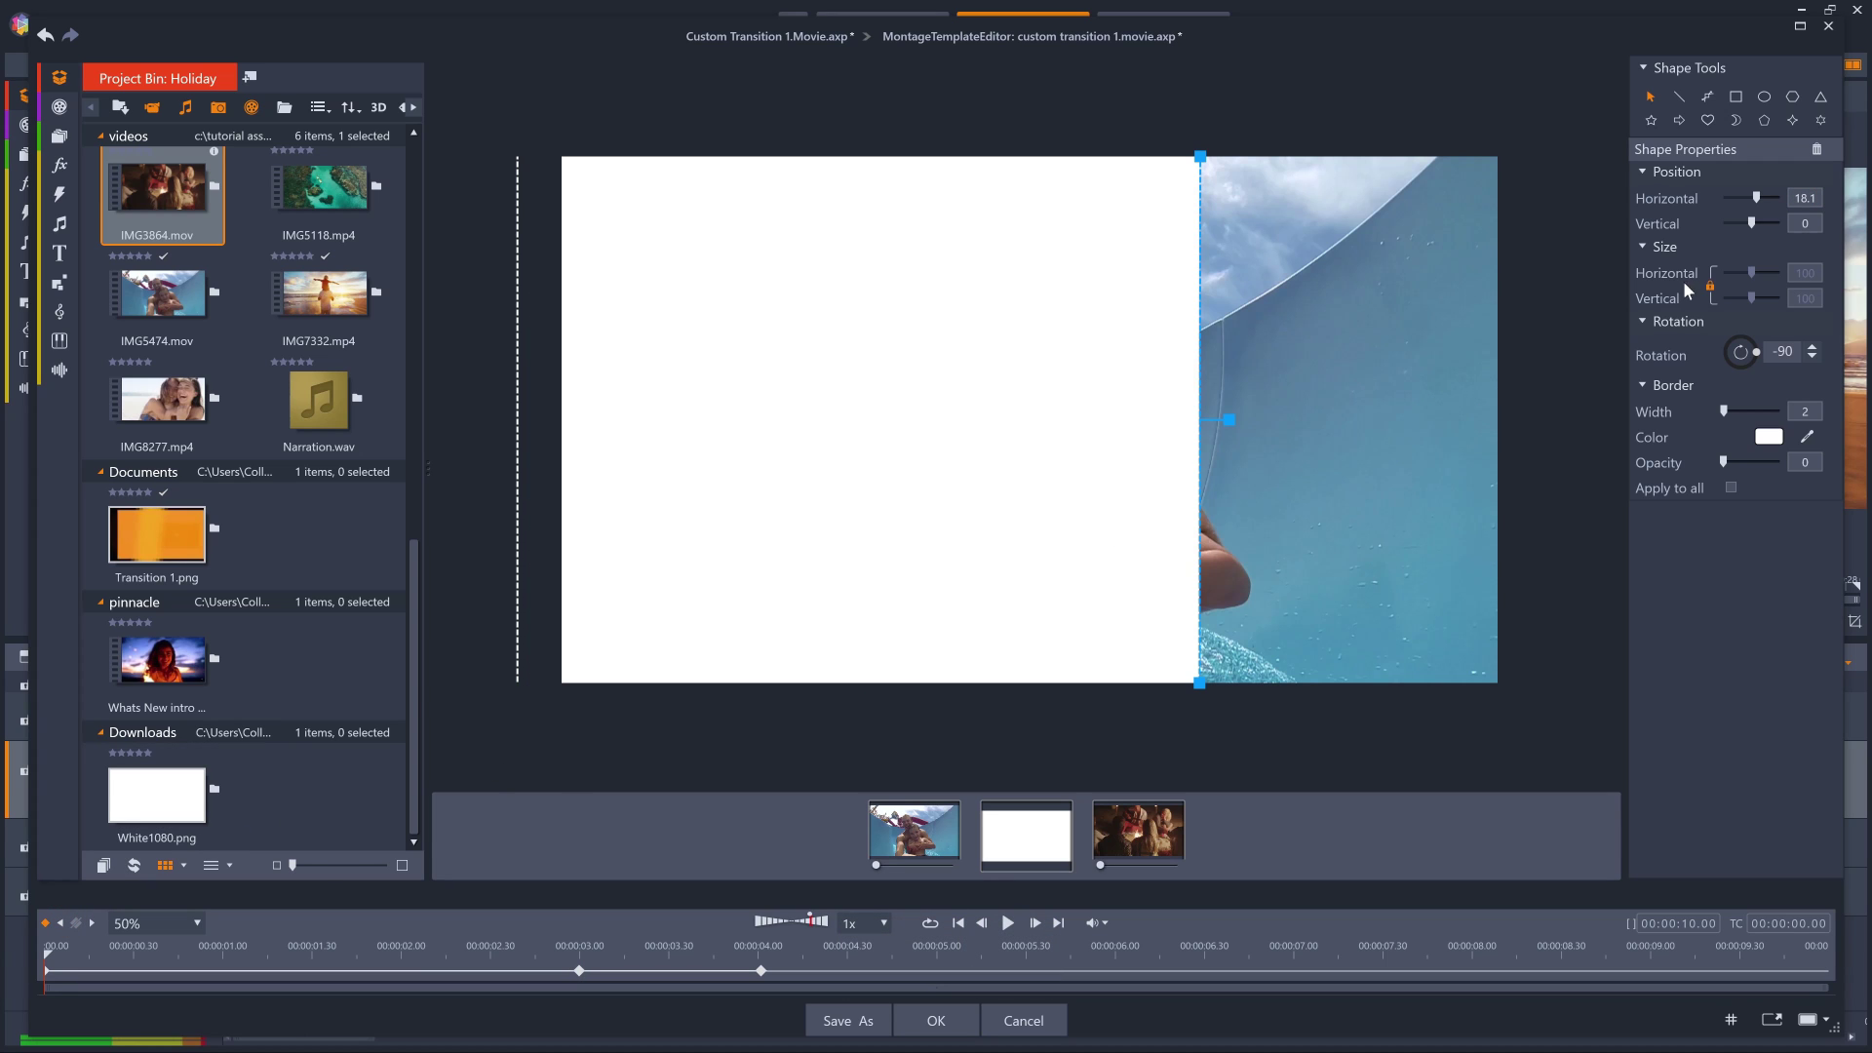
click(1803, 199)
key(ctrl+v)
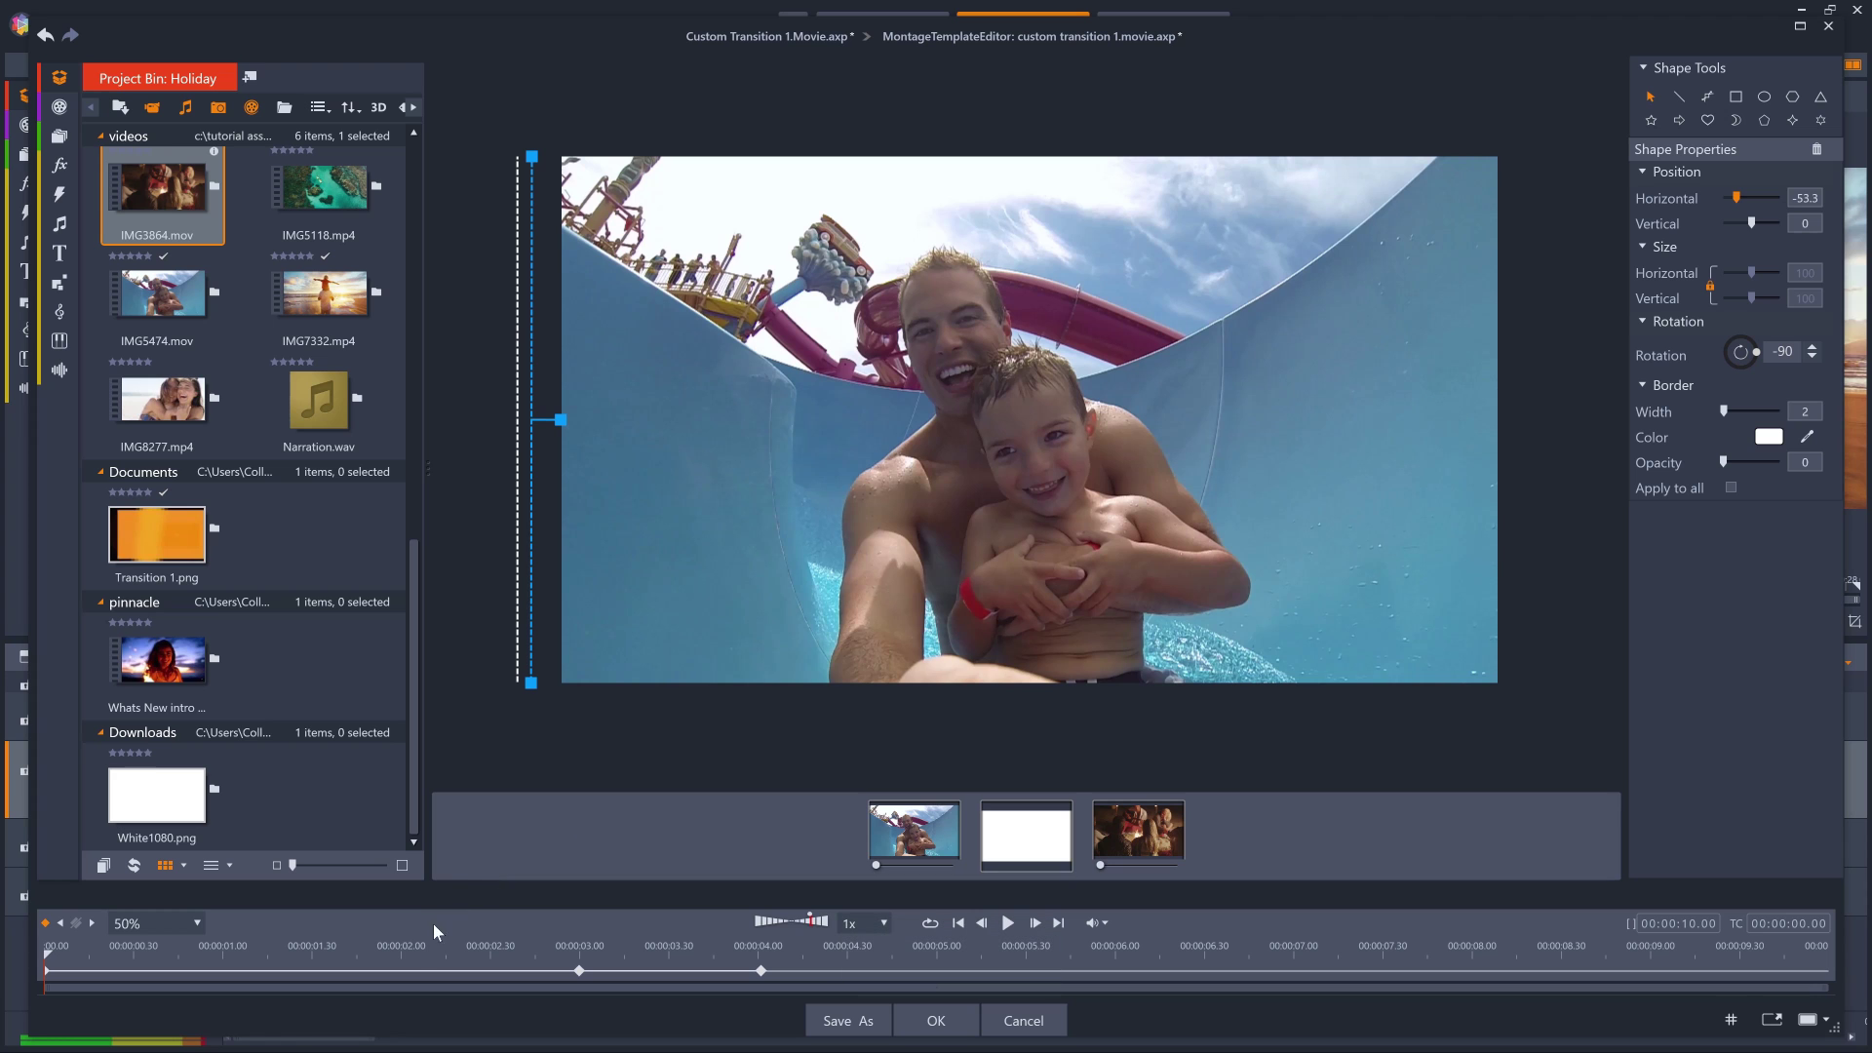
Scrub and play the white-bar wipe, then park the preview mid-wipe at 00:00:03.37
drag(416, 949, 556, 951)
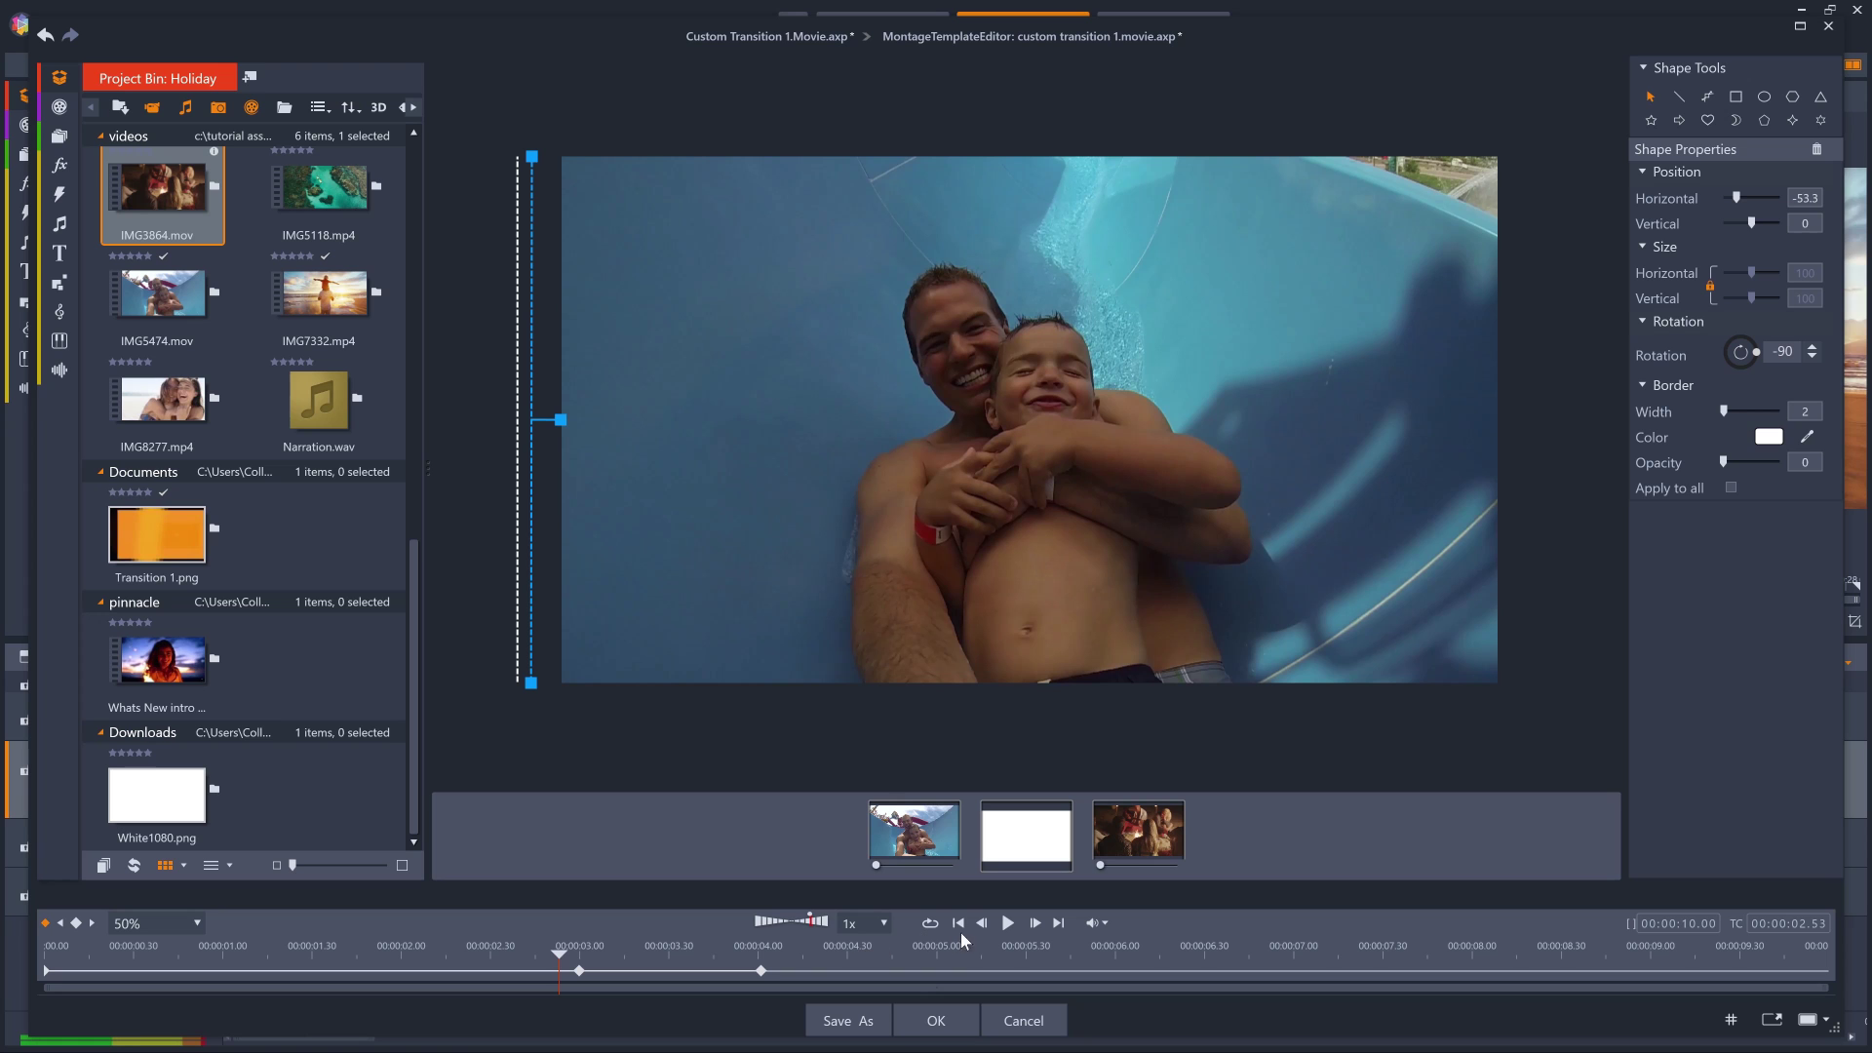
click(1006, 922)
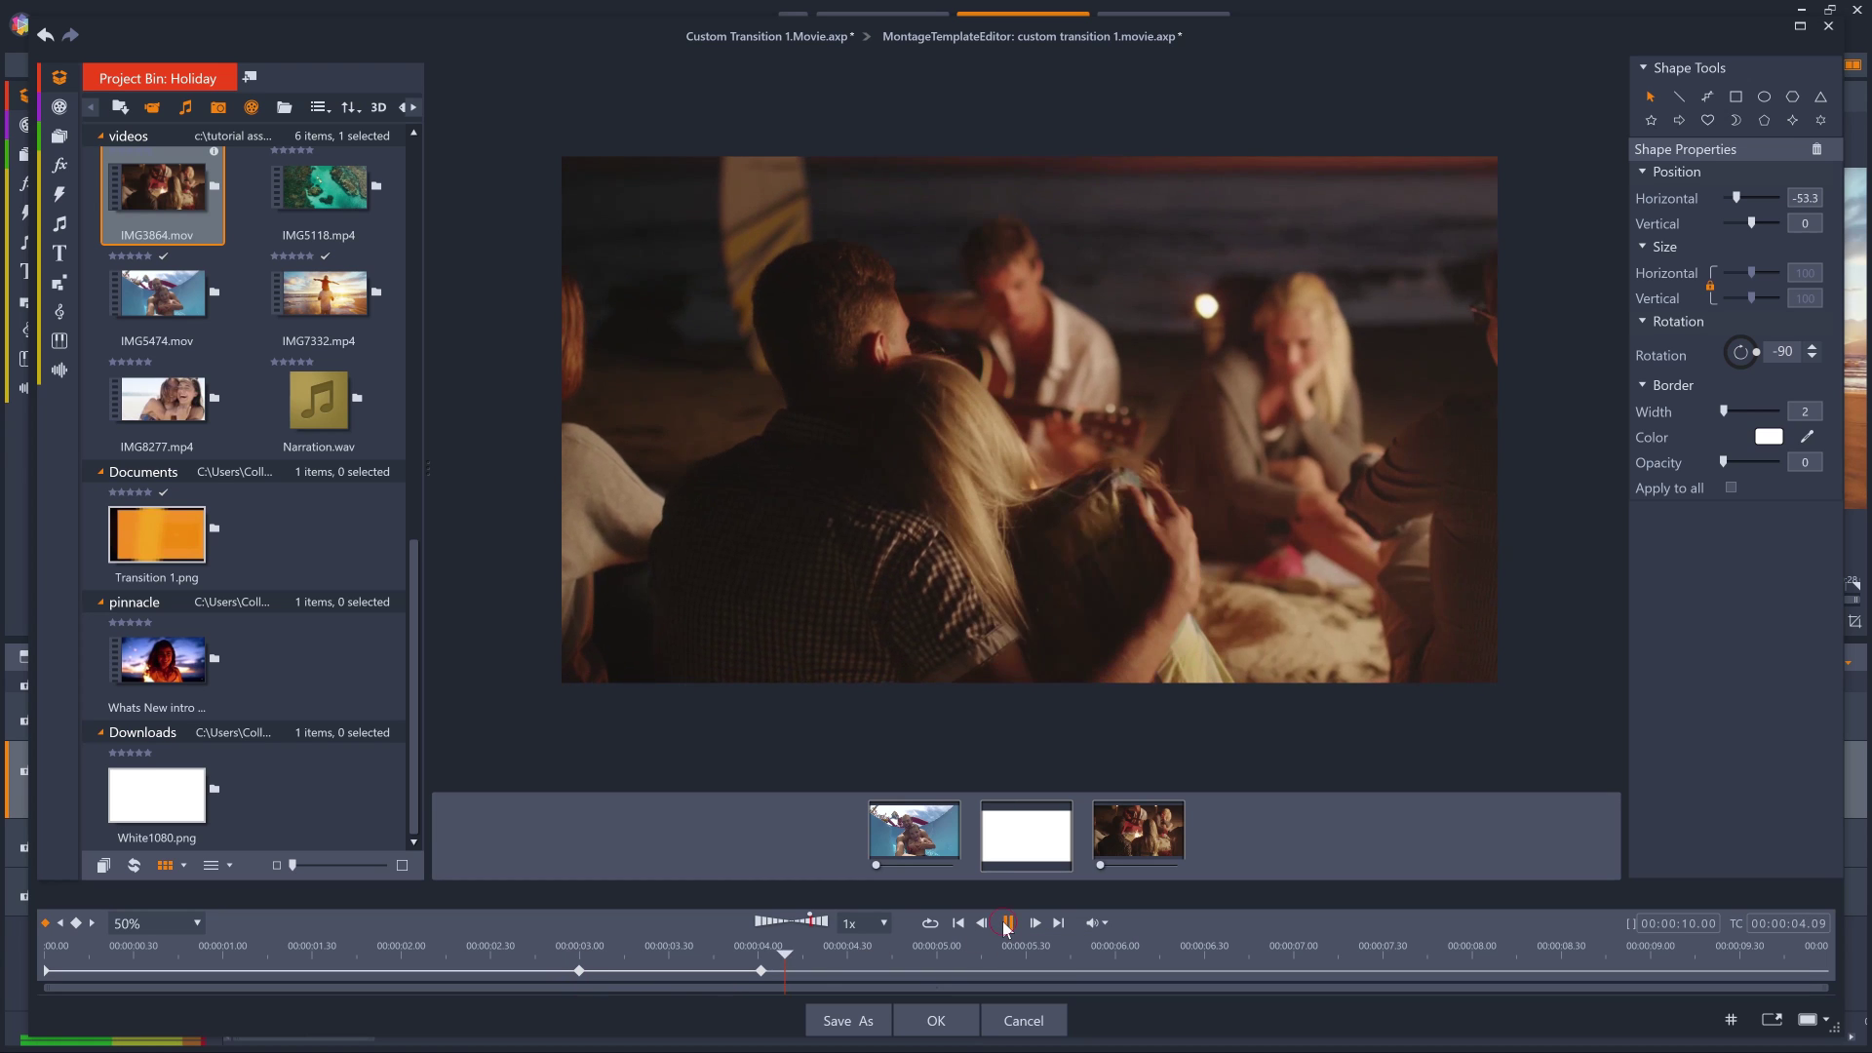
click(1006, 923)
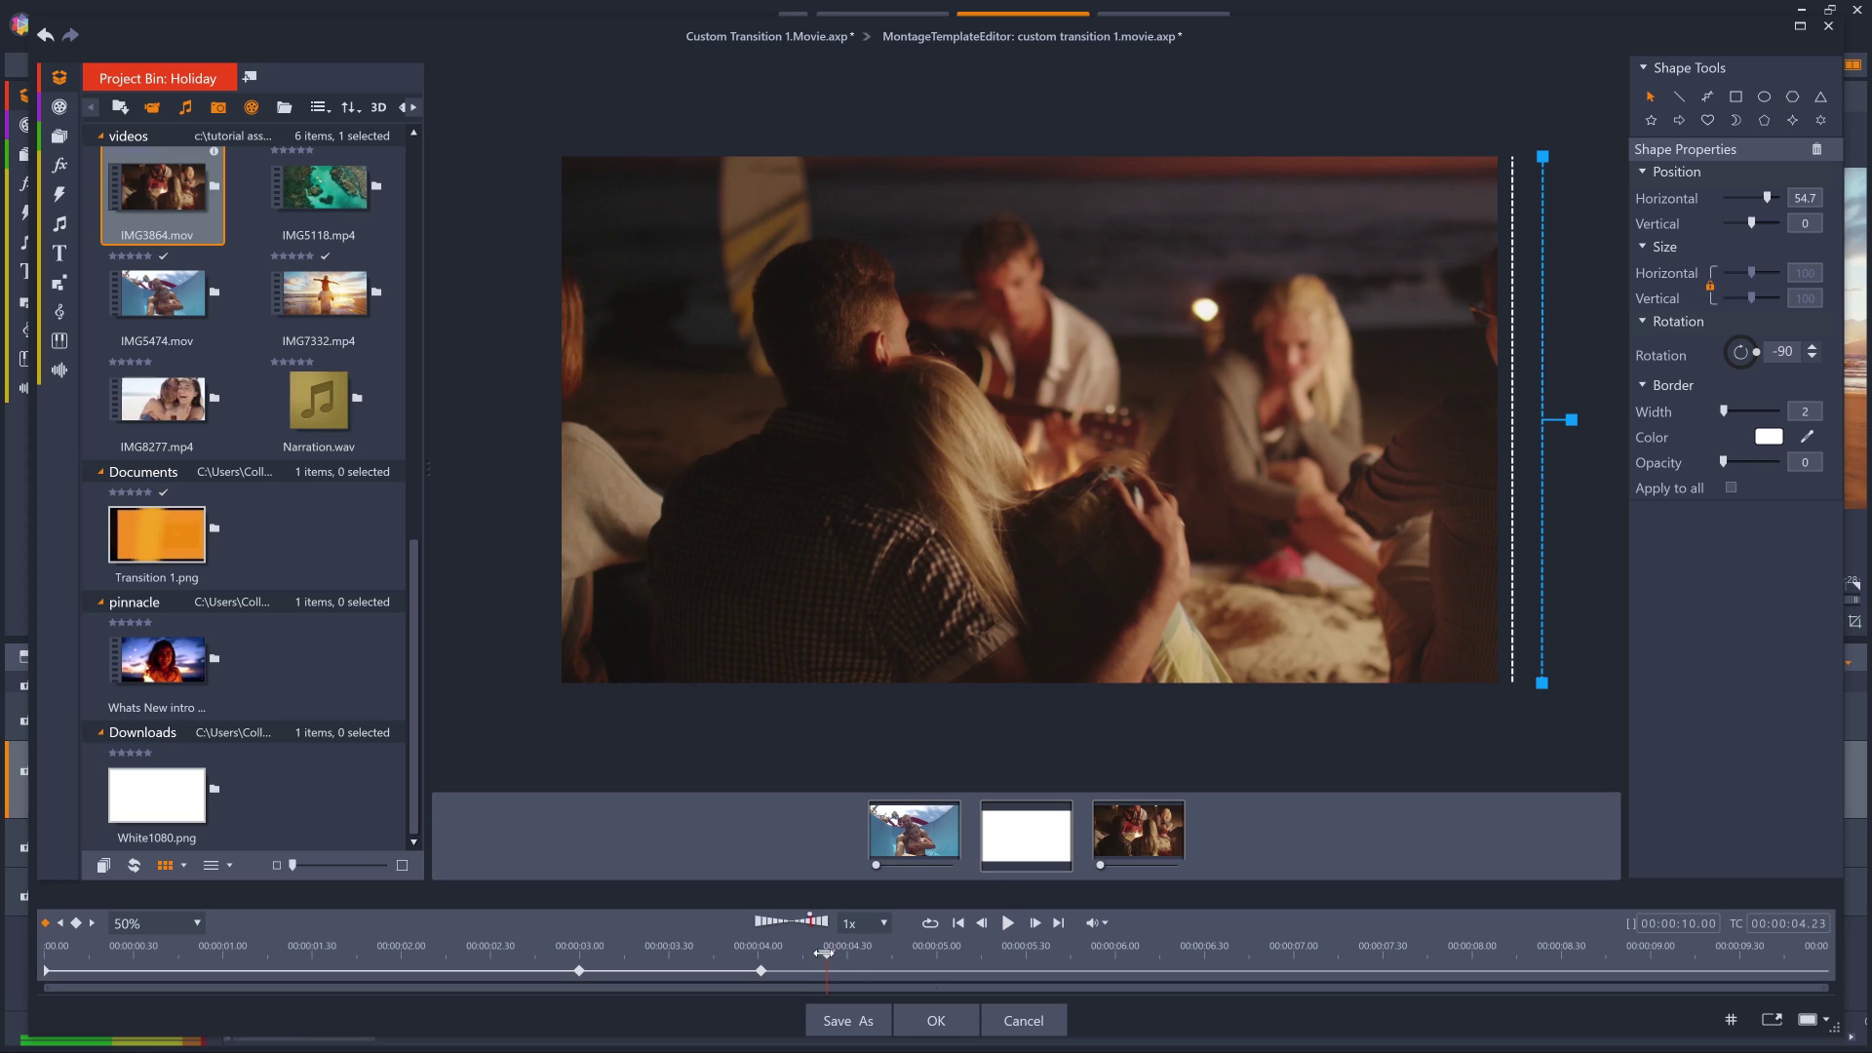
click(731, 950)
click(687, 953)
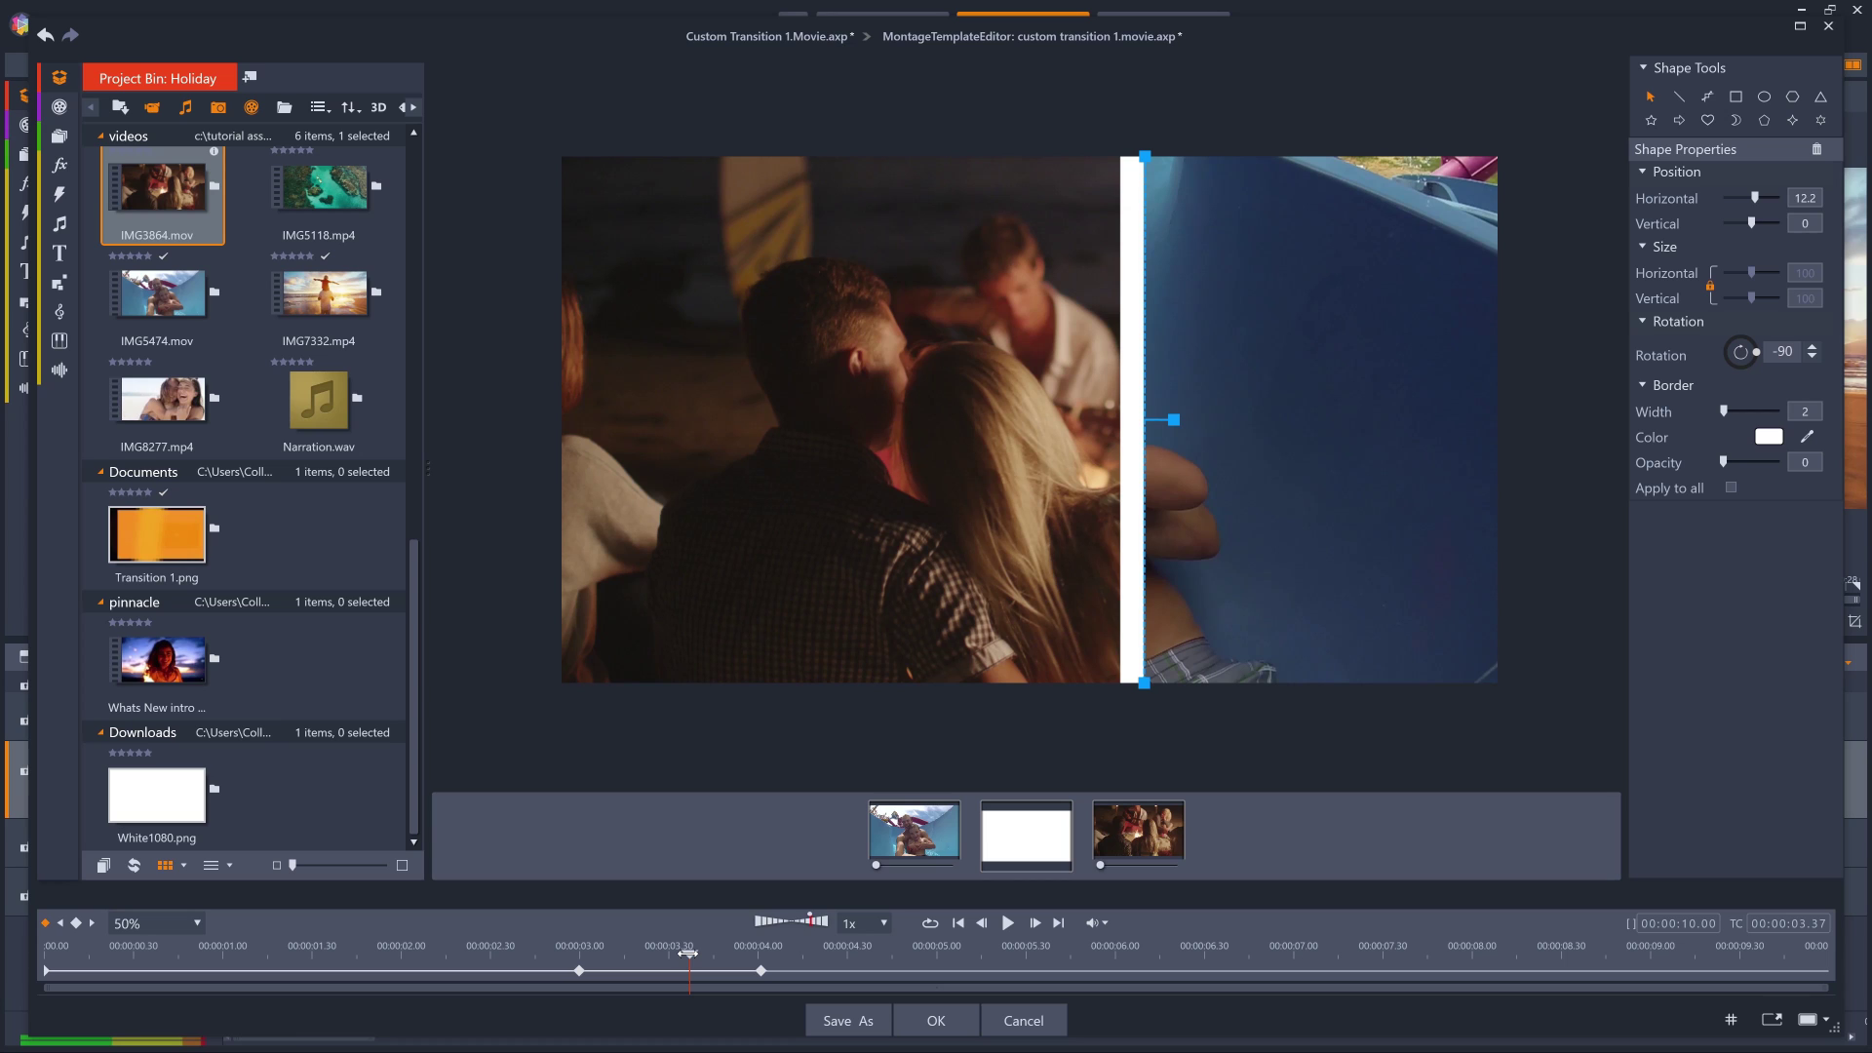
At 00:00:03.31, add a keyframe setting the white bar's Horizontal position to -24.8
drag(688, 953, 671, 953)
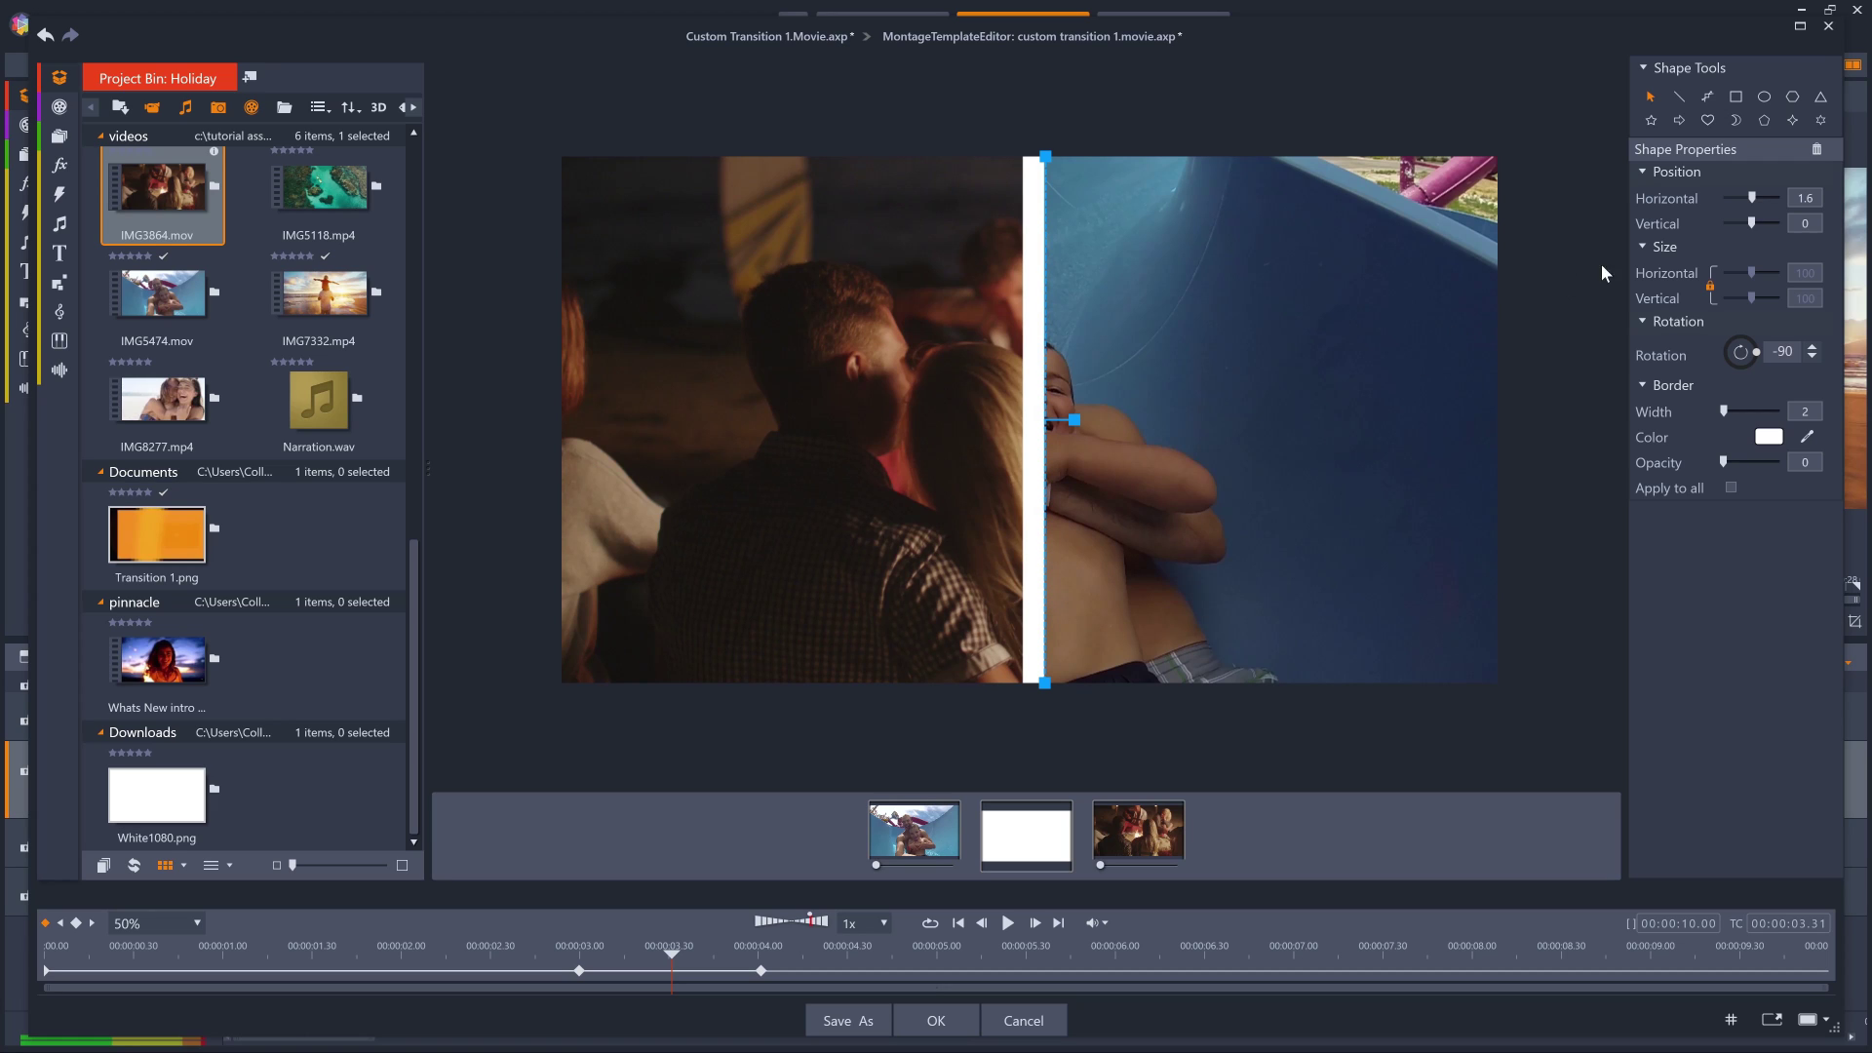
drag(1745, 198, 1760, 198)
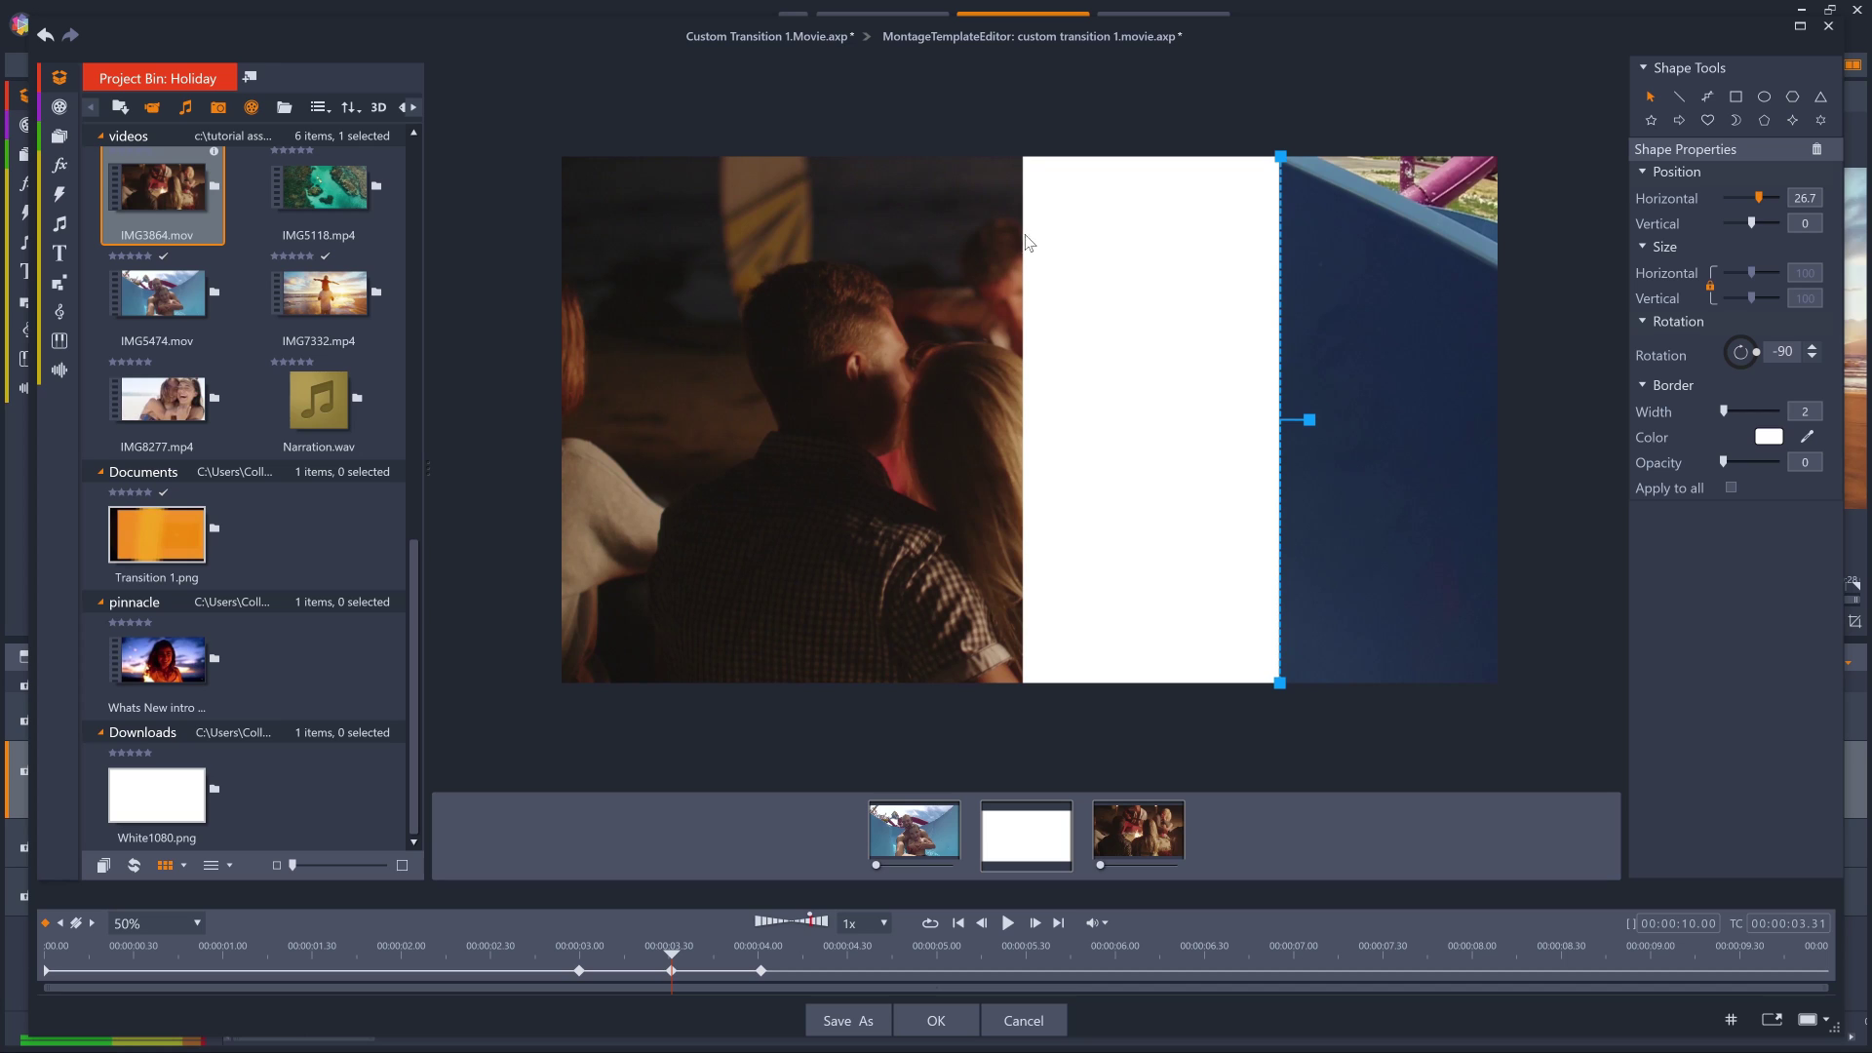
click(1025, 239)
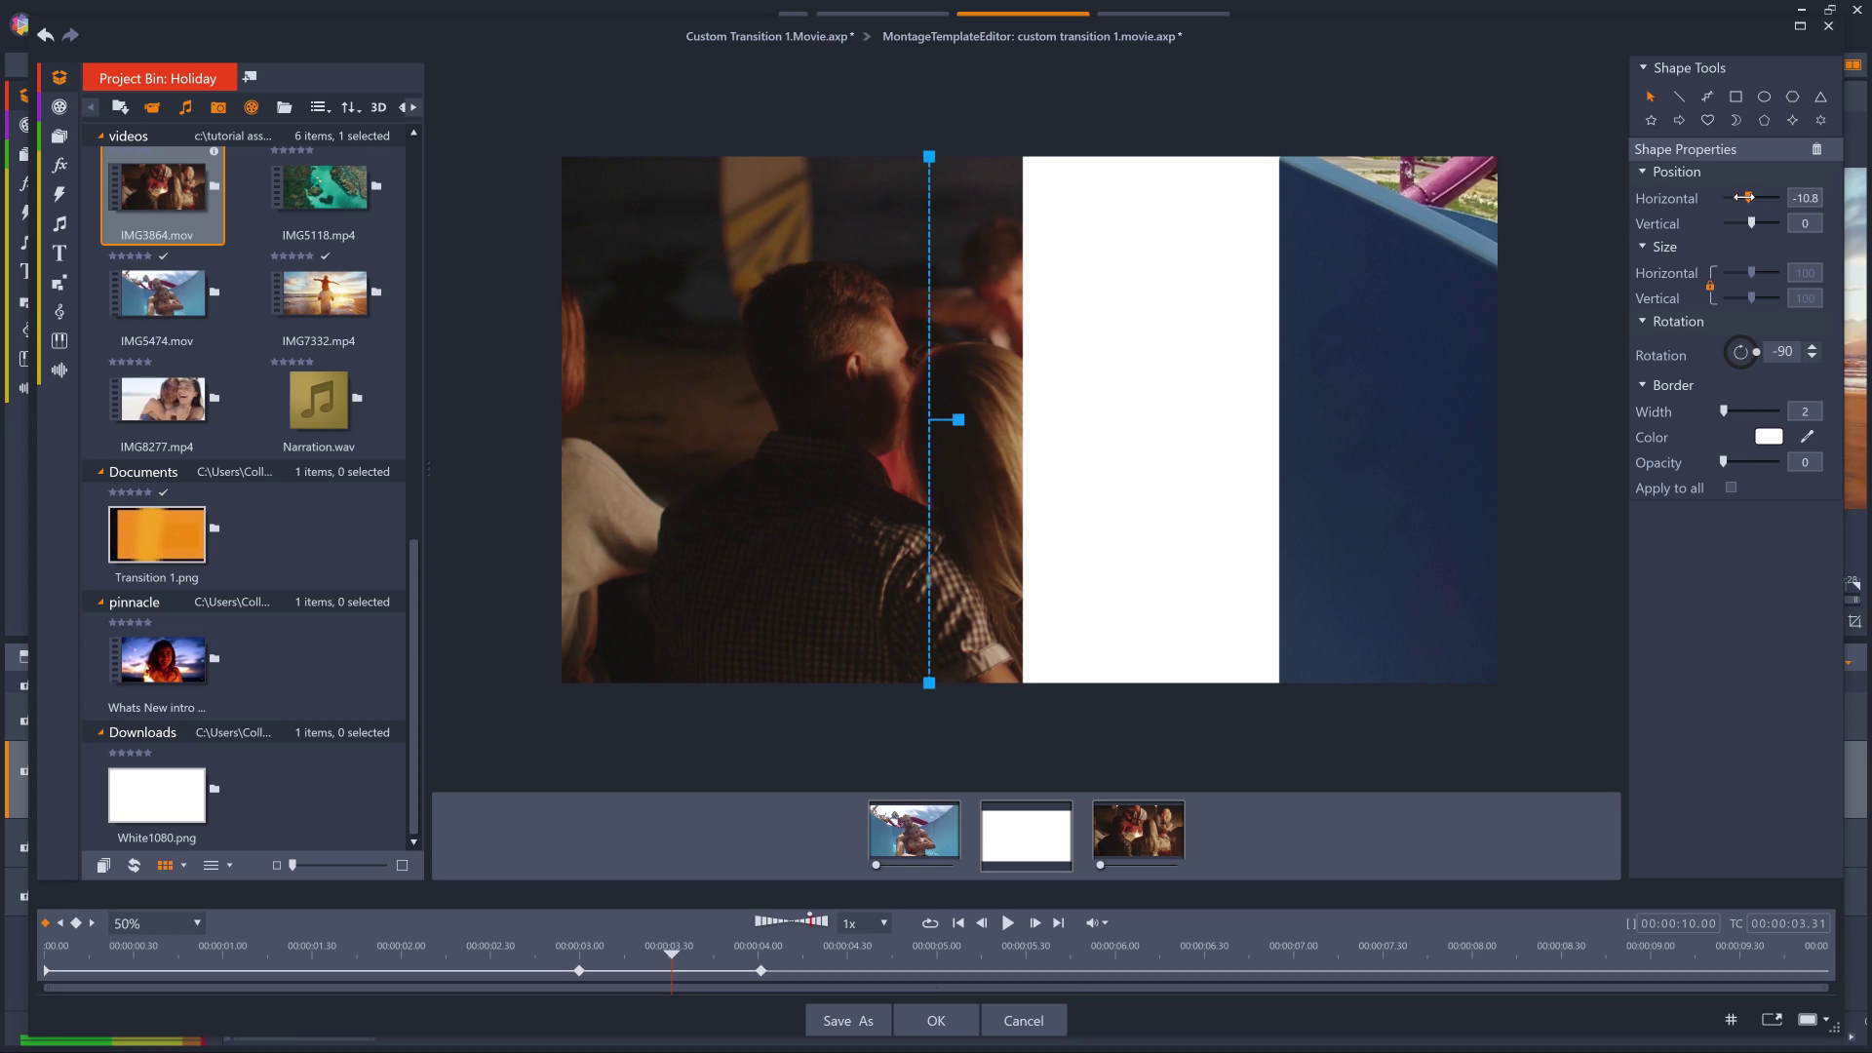
drag(1745, 197, 1742, 198)
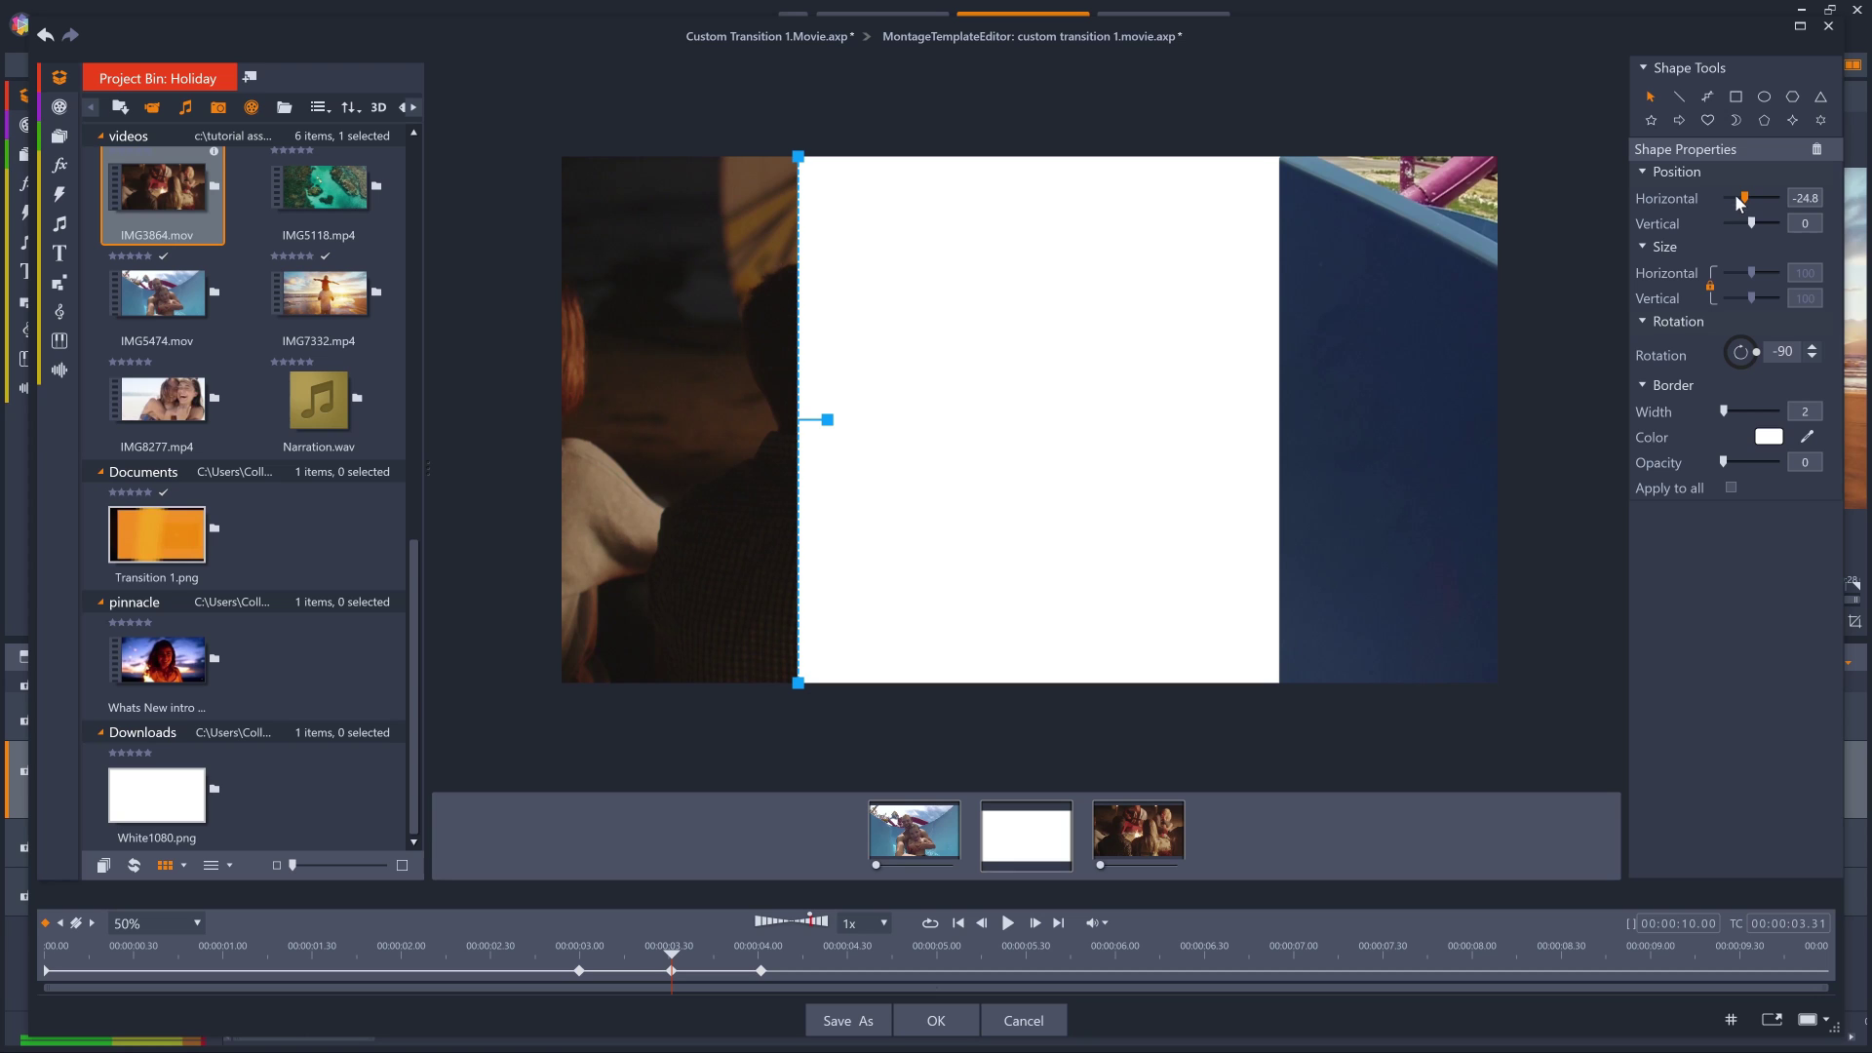
Scrub back and play the revised wipe through to the campfire clip at 04.17
drag(663, 945, 564, 956)
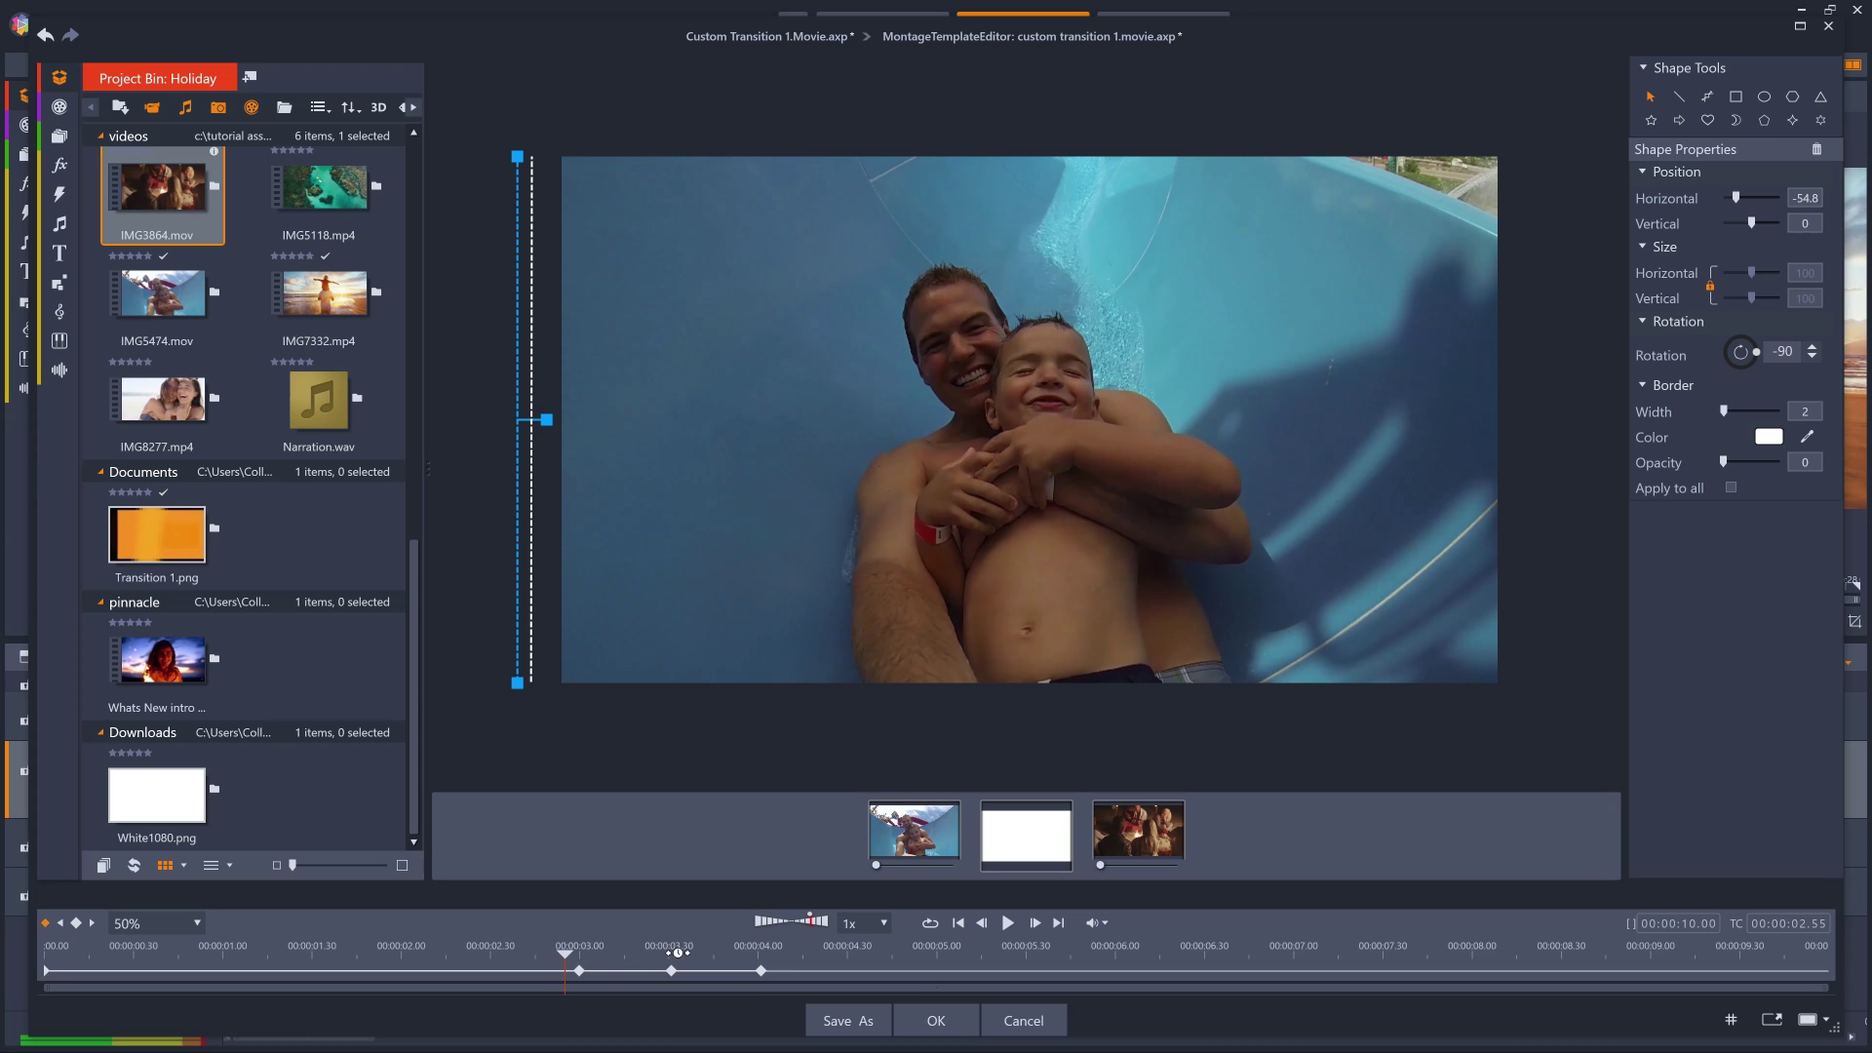
click(1008, 926)
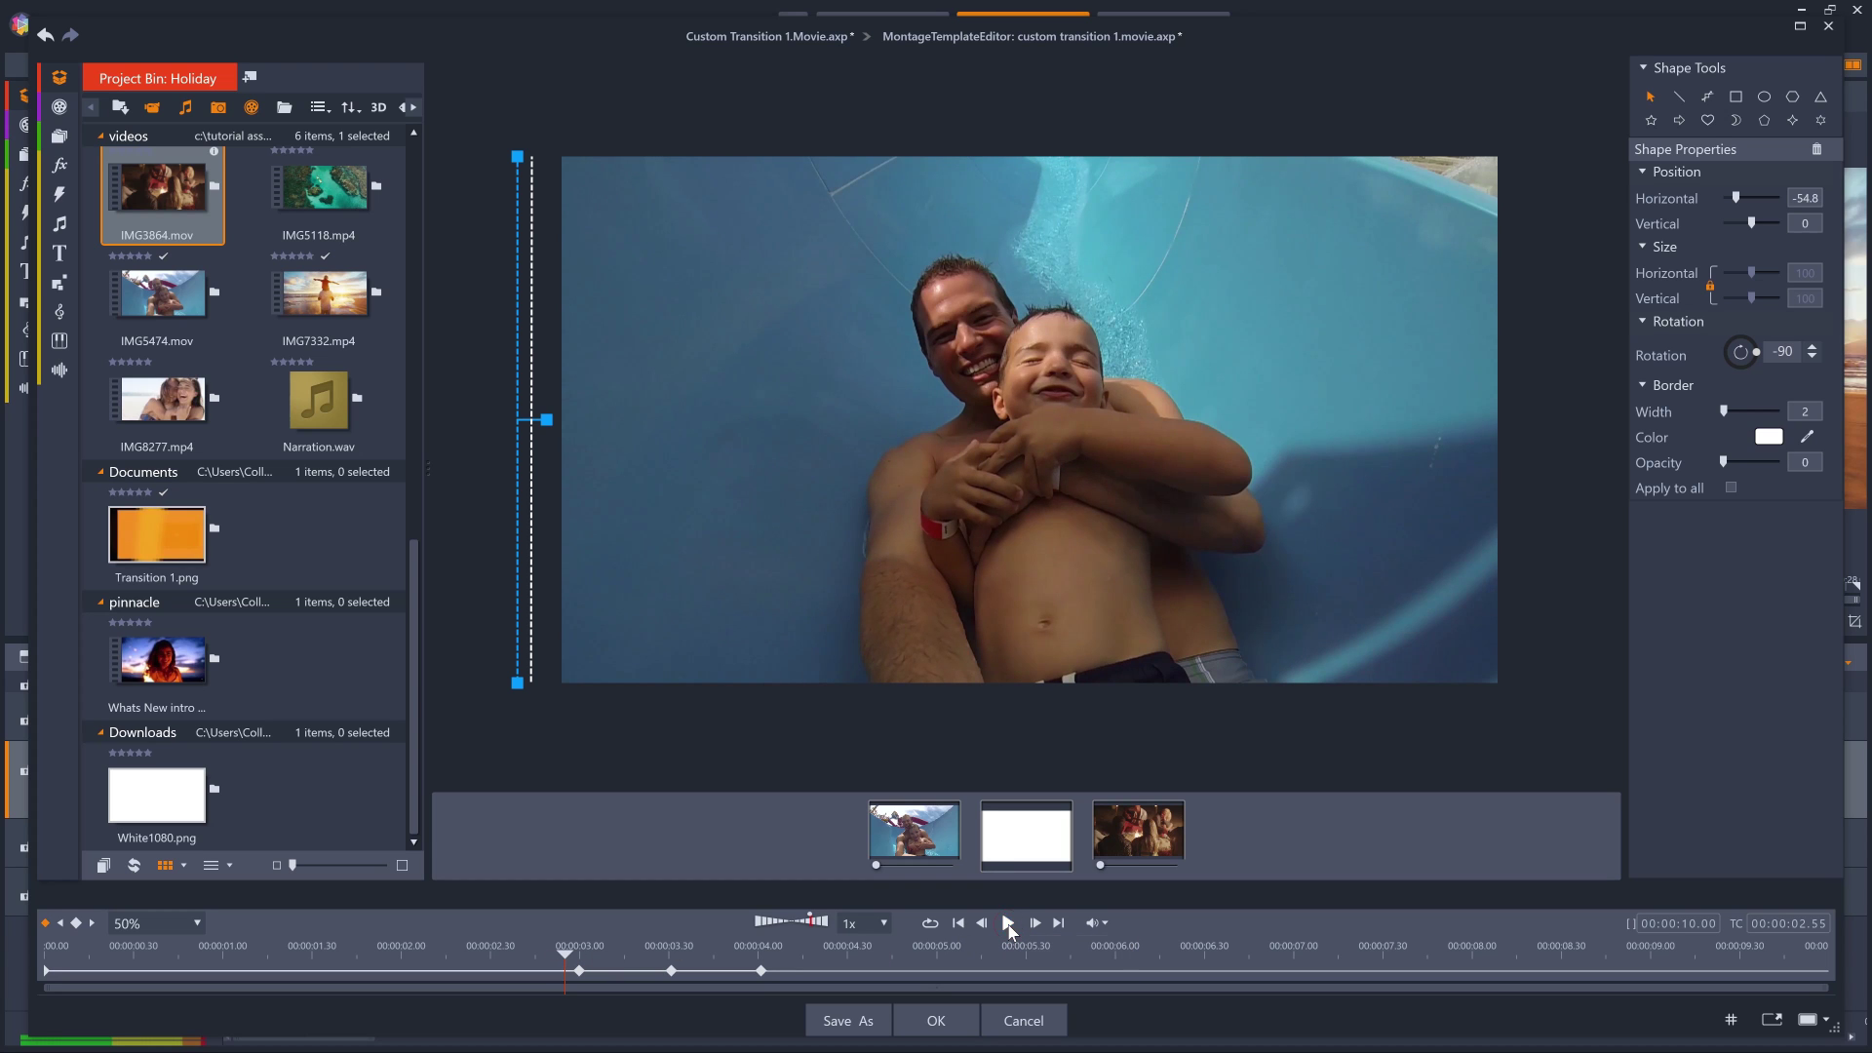
click(1008, 923)
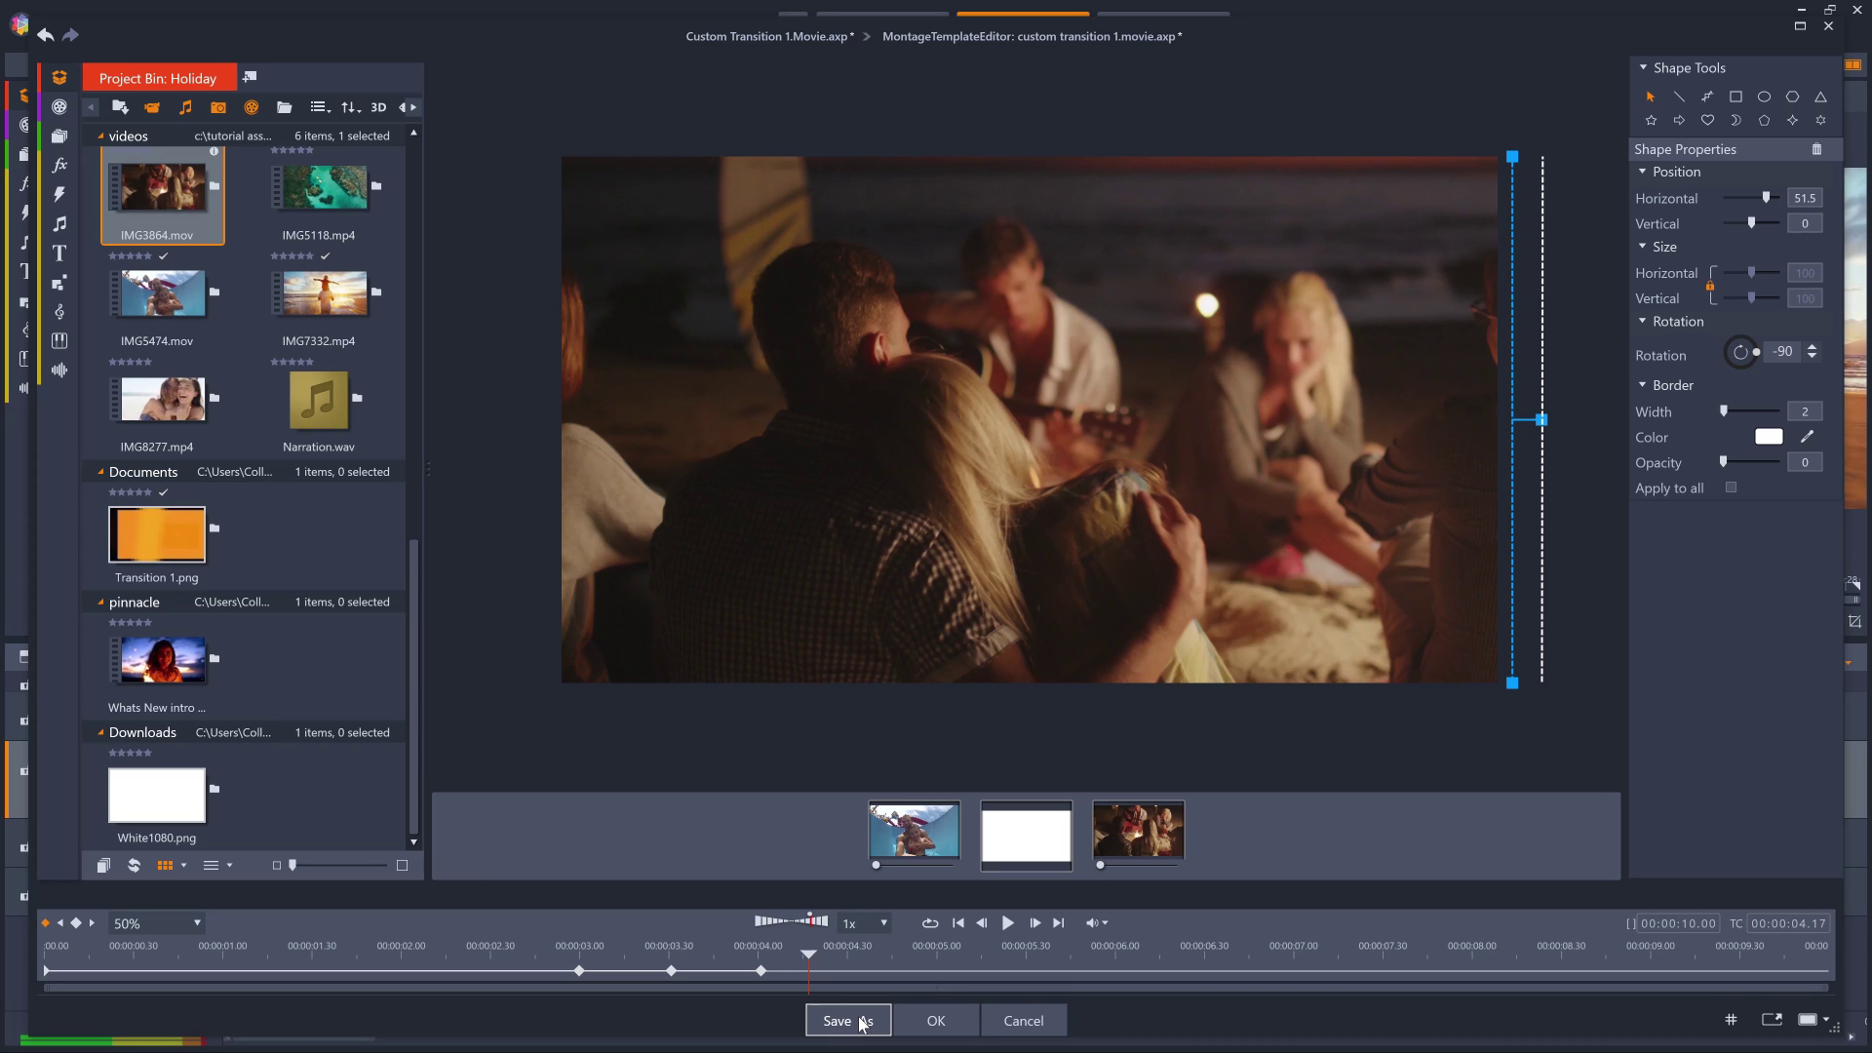
Accept the montage template, then replay the Sub Movie wipe from about 2 seconds into the campfire clip
click(936, 1020)
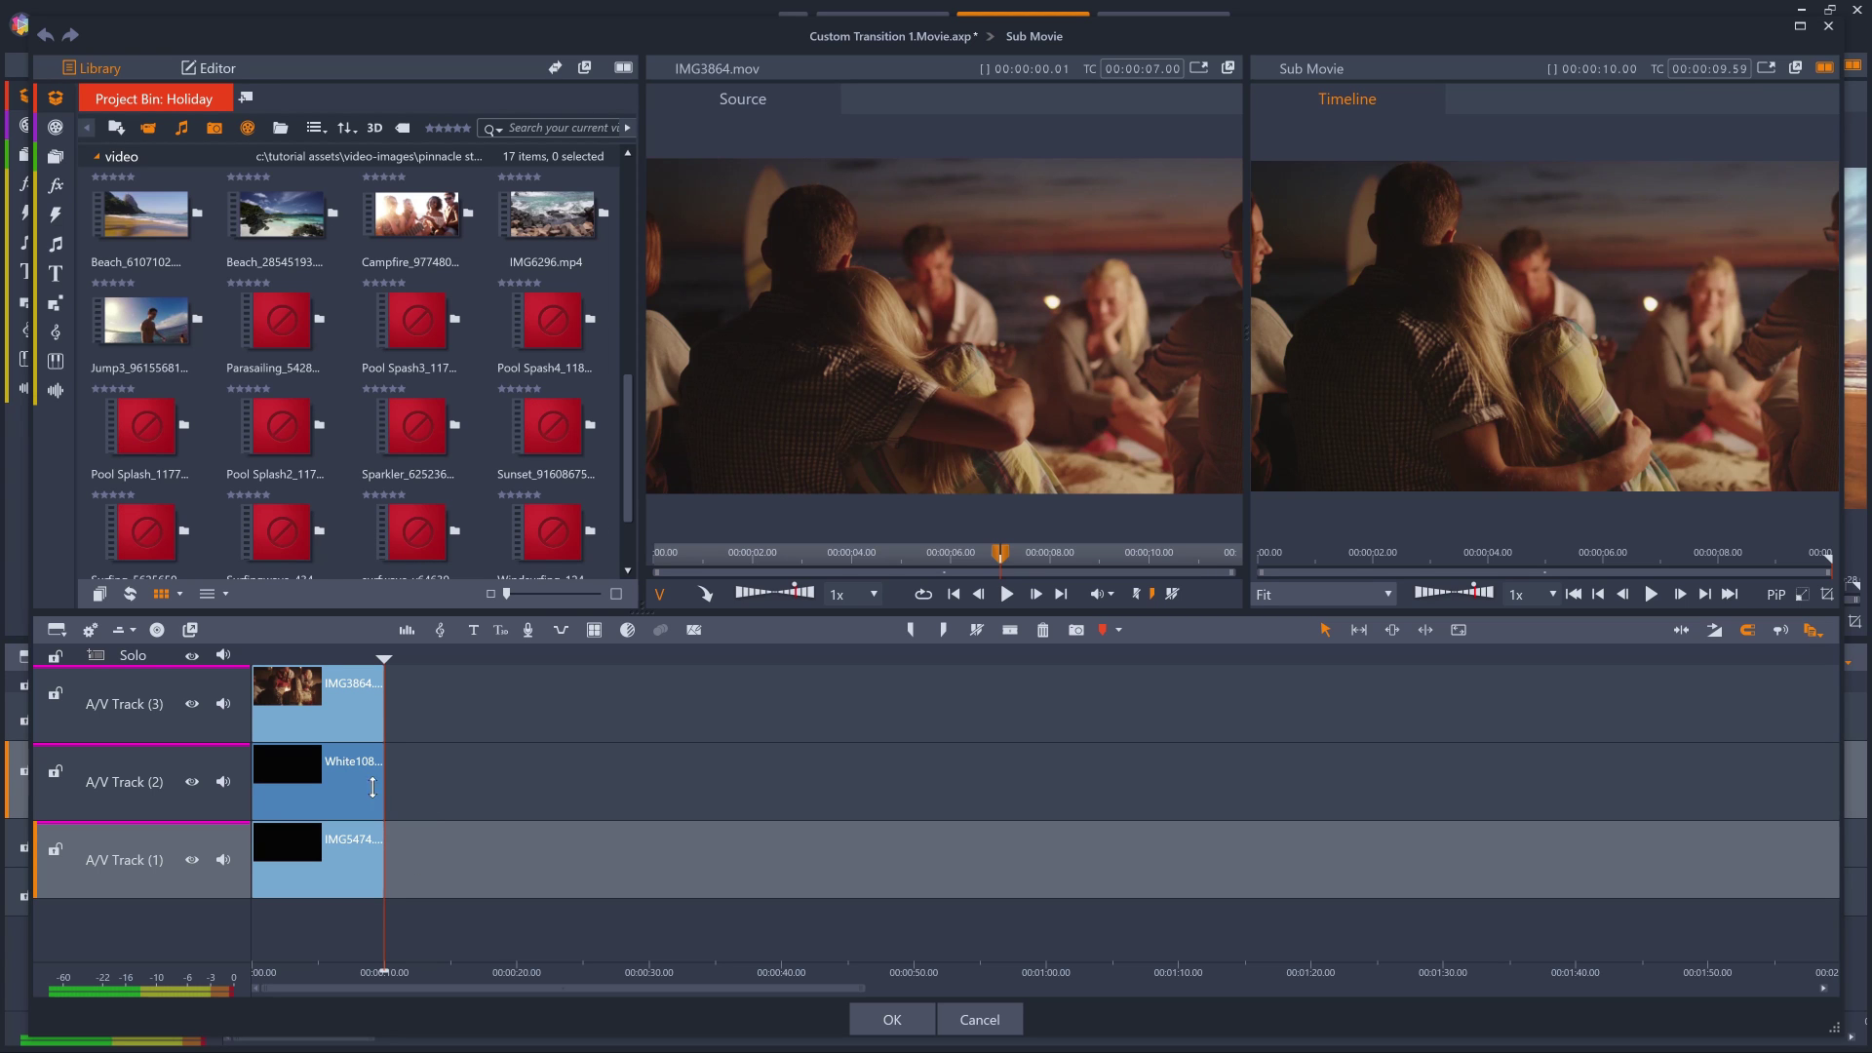
drag(386, 659, 287, 658)
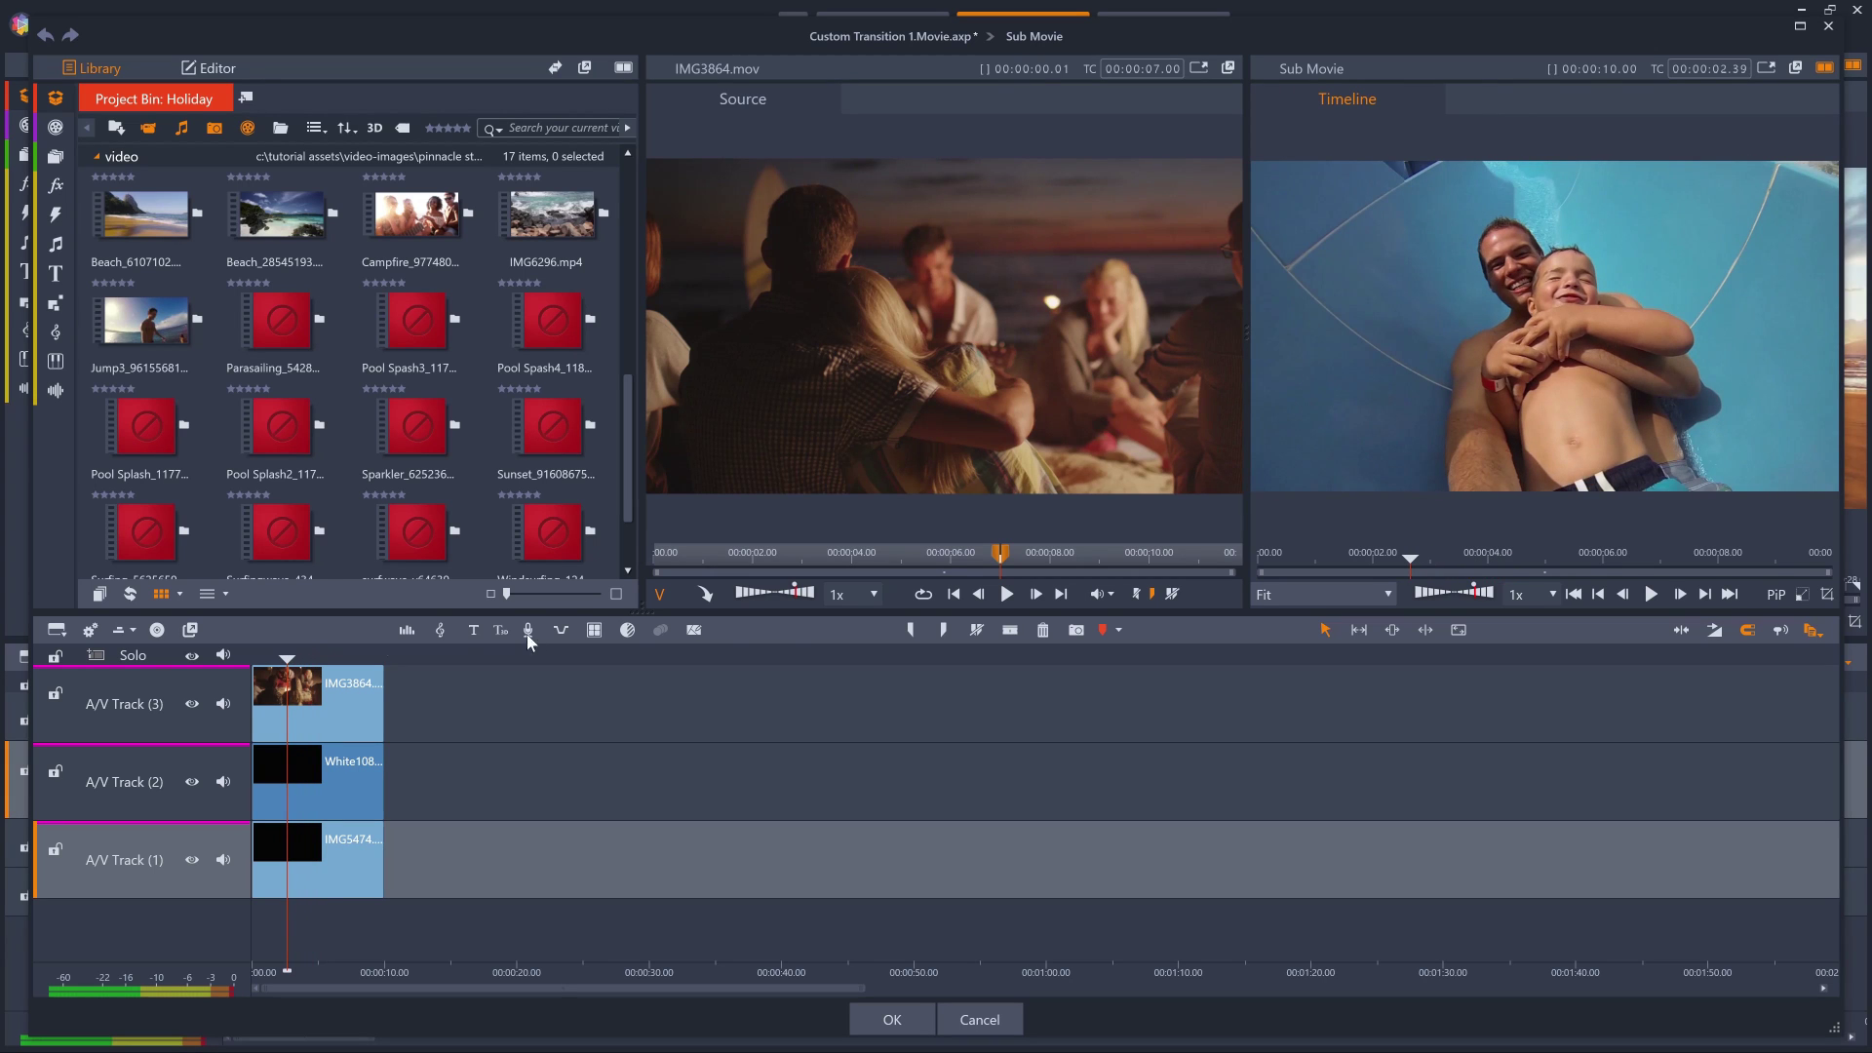
click(1651, 594)
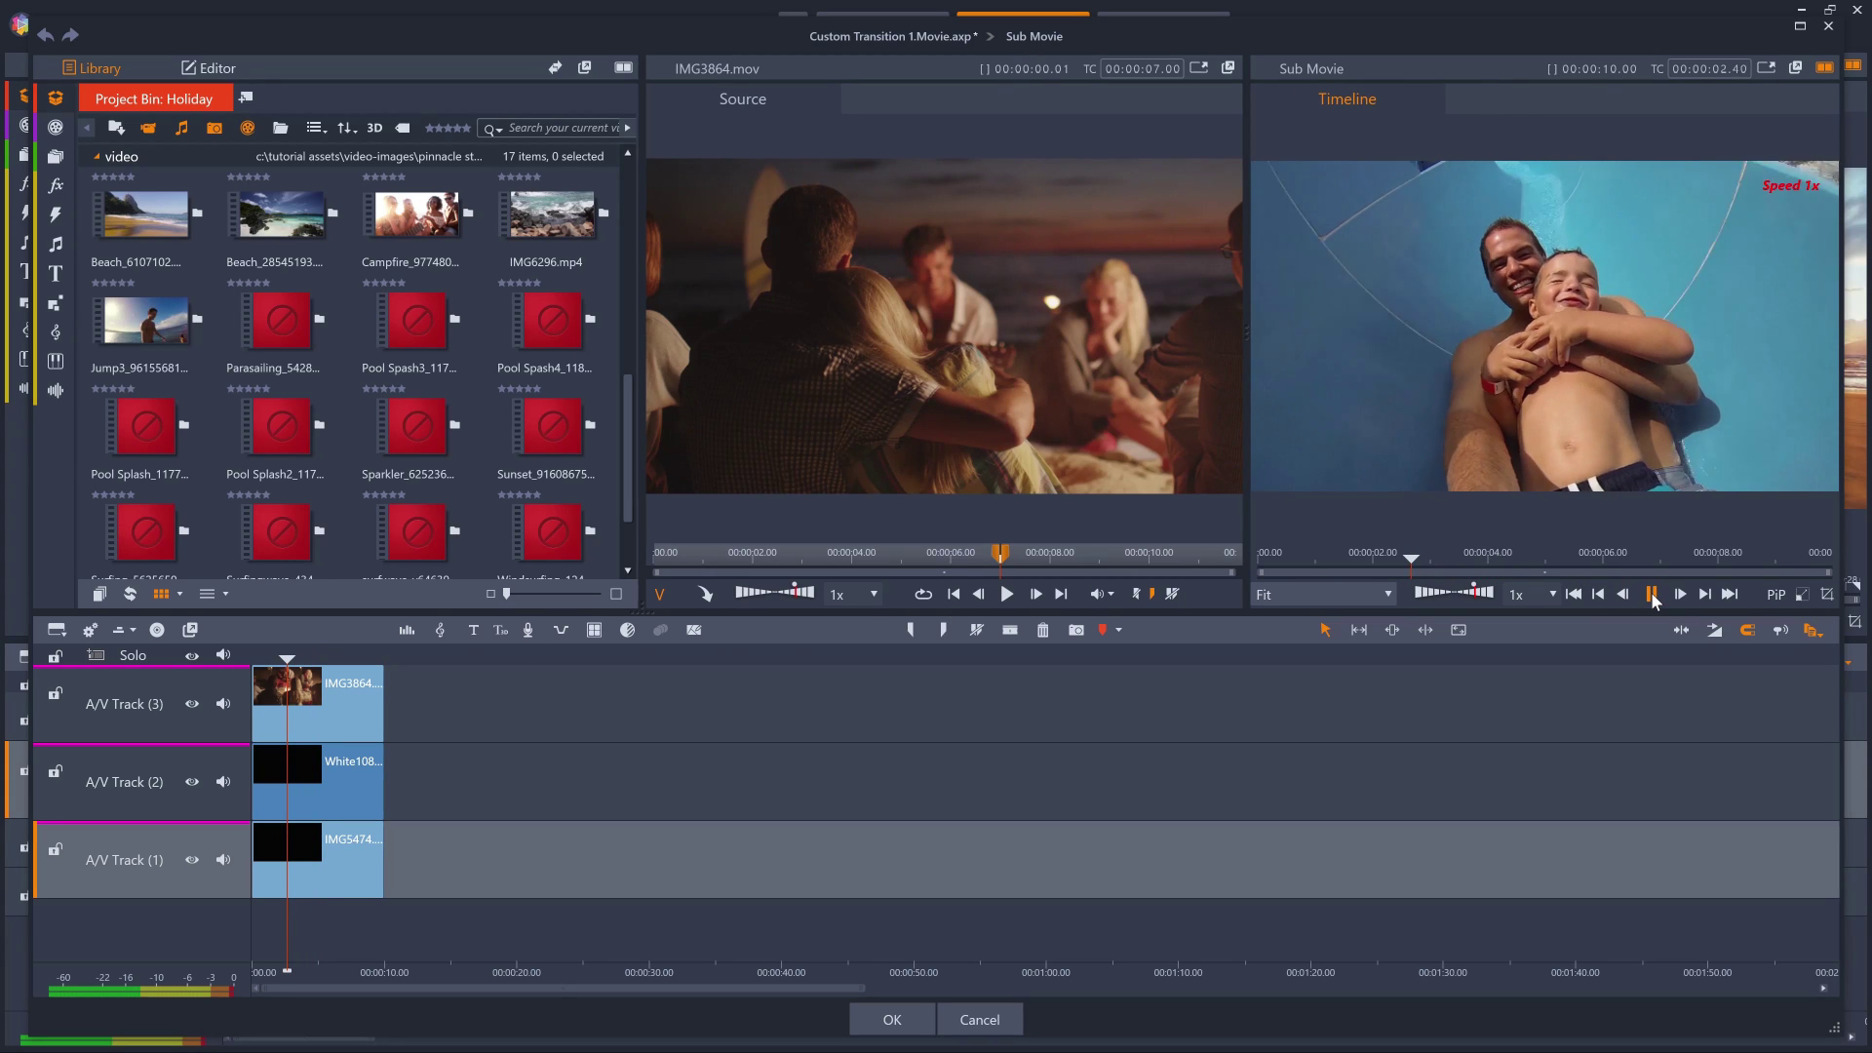
click(1651, 595)
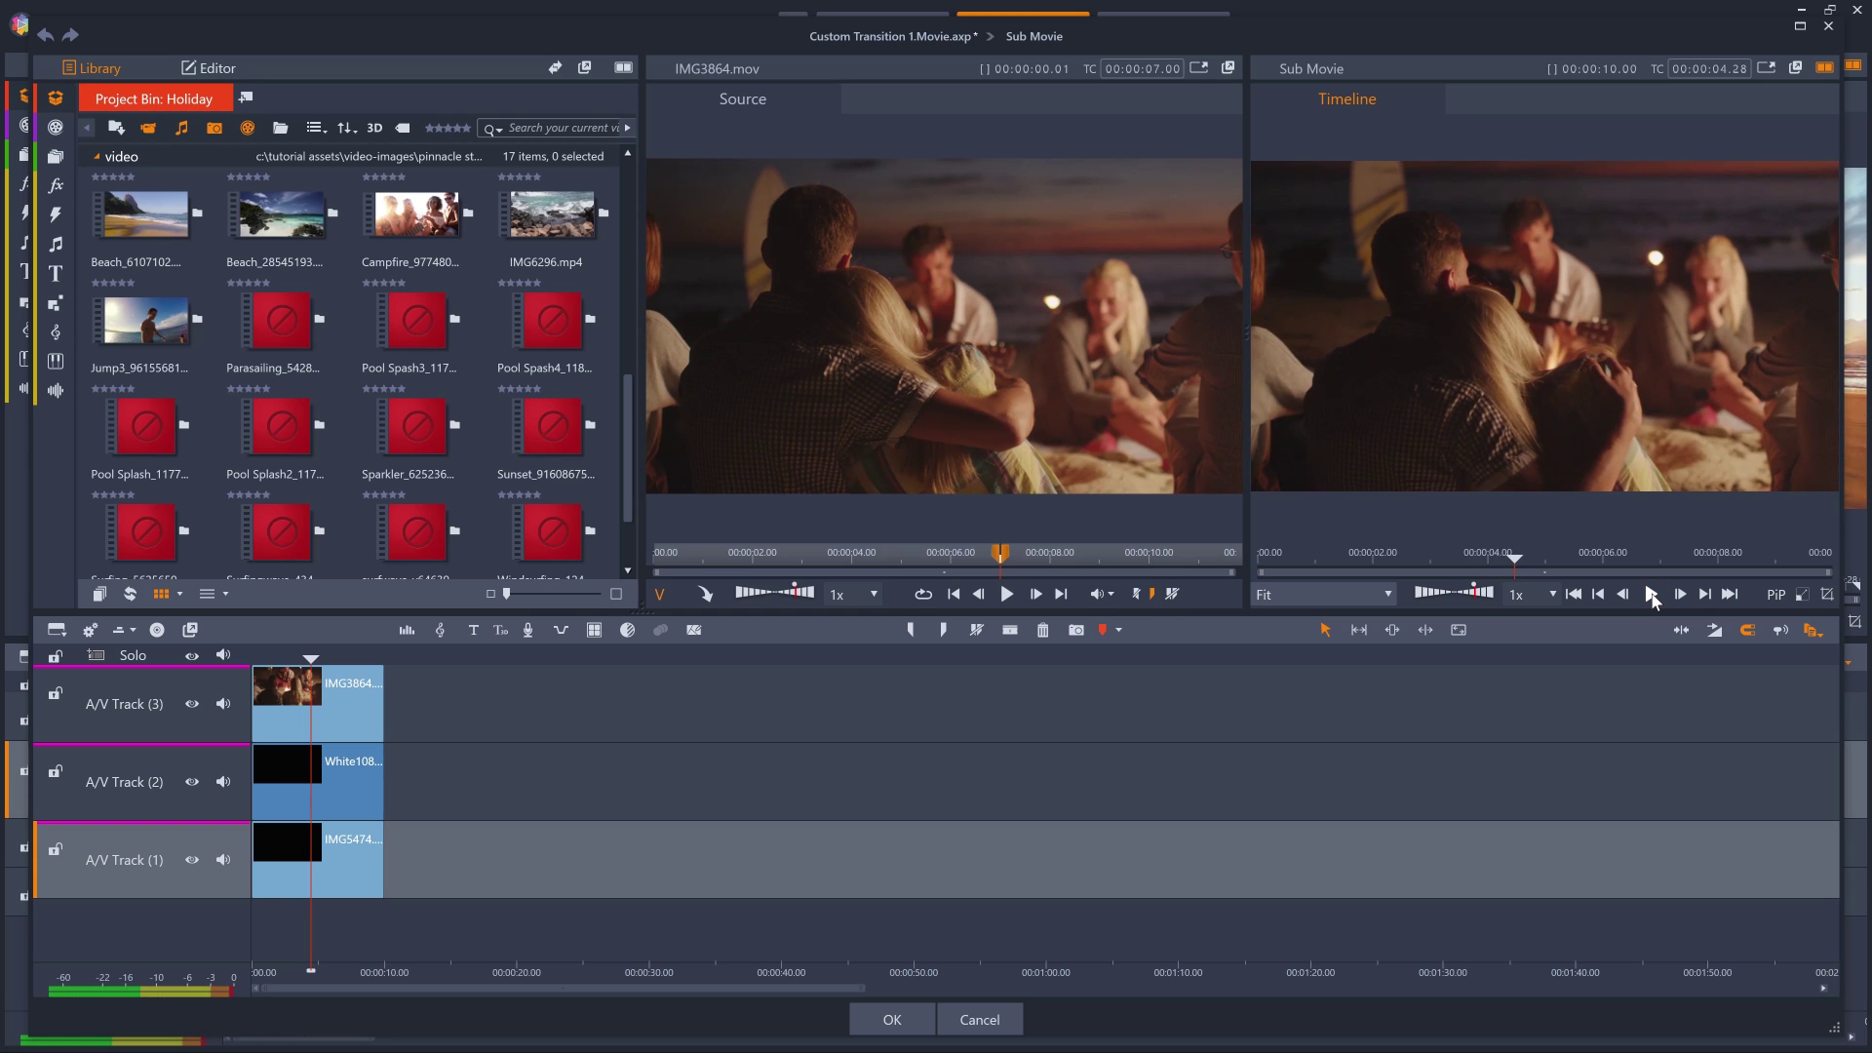